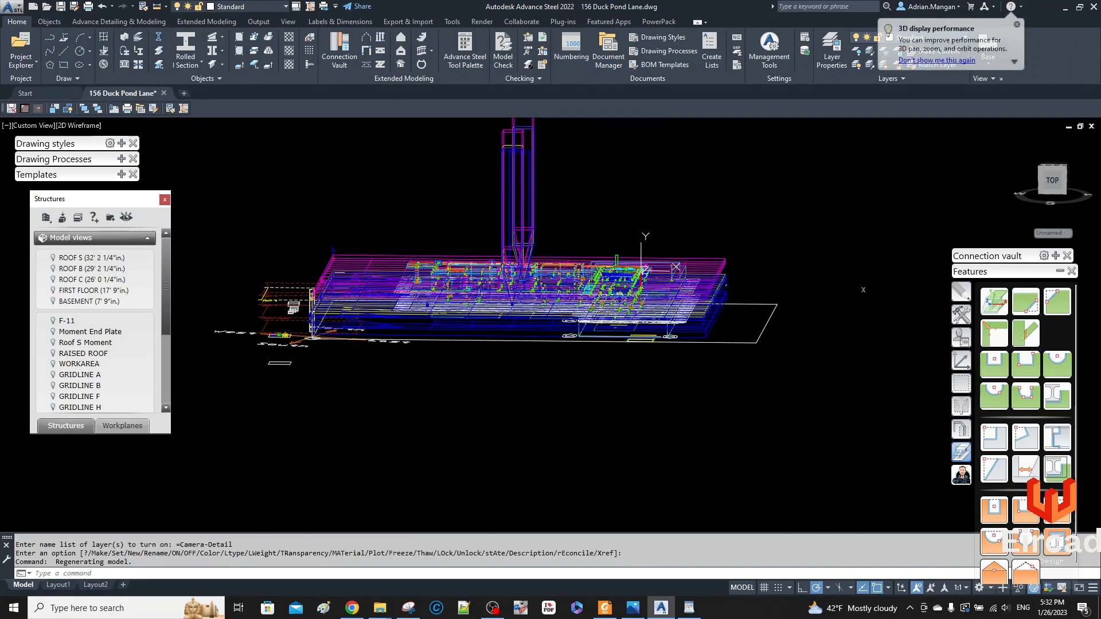
Turn off the Camera-Detail layer to hide the detail camera symbols in the model.
{"action": "middle_click_drag", "start_coordinate": [675, 267], "coordinate": [562, 372], "text": "shift"}
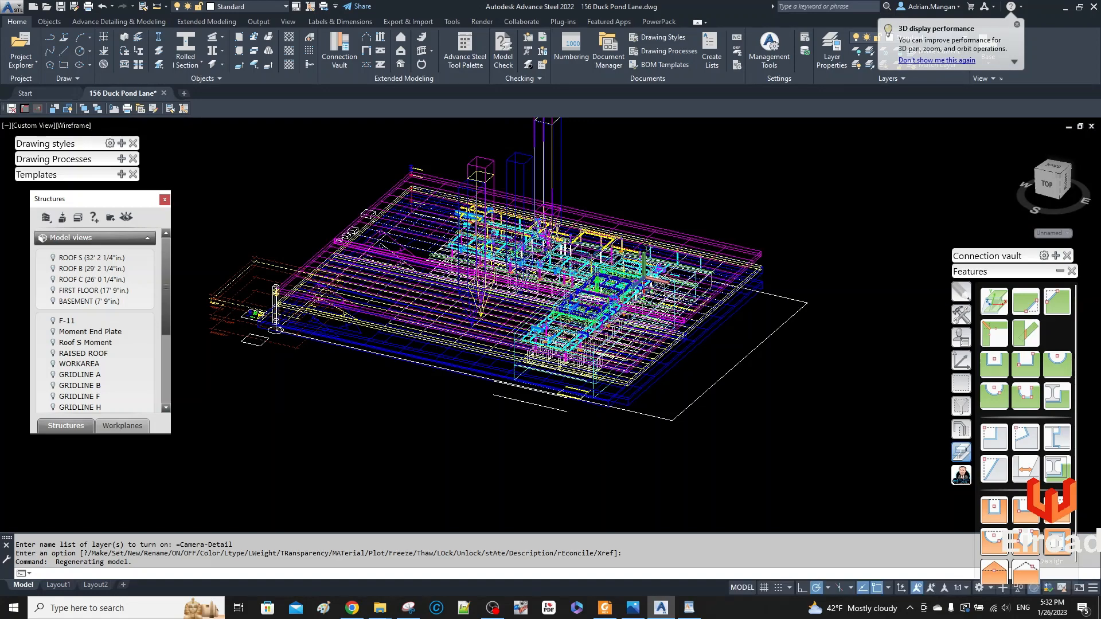
{"action": "scroll", "coordinate": [656, 240], "scroll_direction": "up", "scroll_amount": 5}
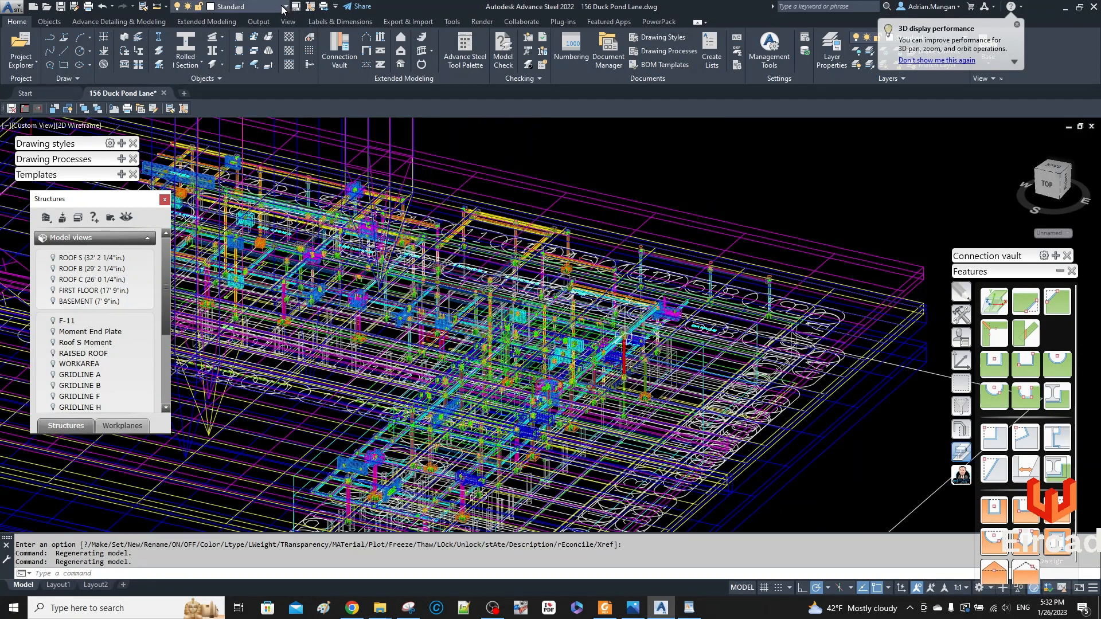
{"action": "left_click", "coordinate": [247, 7]}
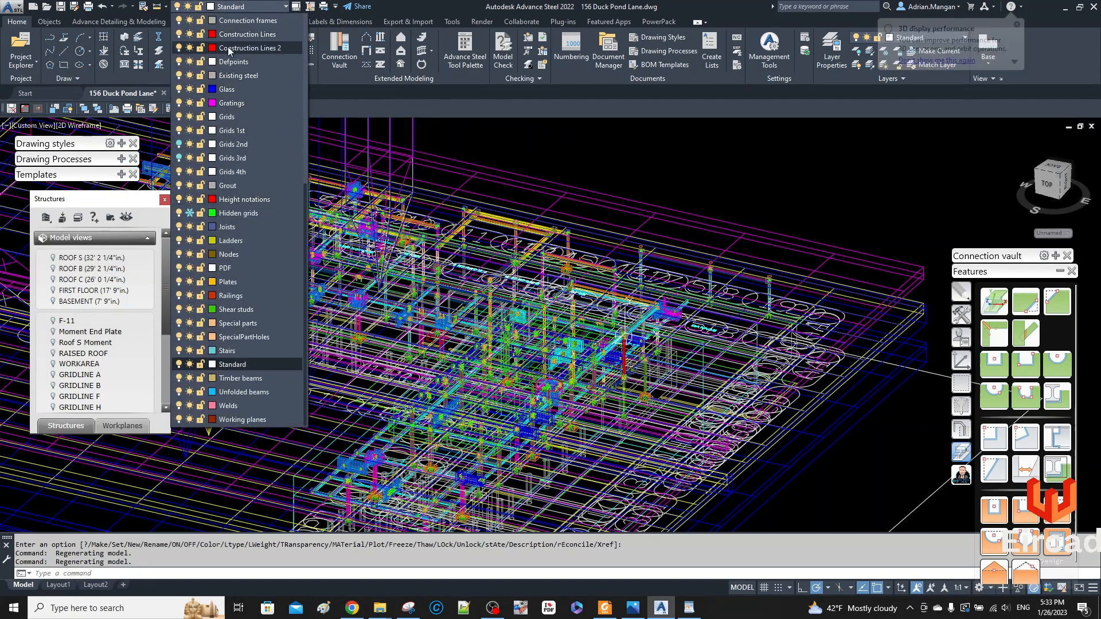
{"action": "scroll", "coordinate": [246, 64], "scroll_direction": "up", "scroll_amount": 3}
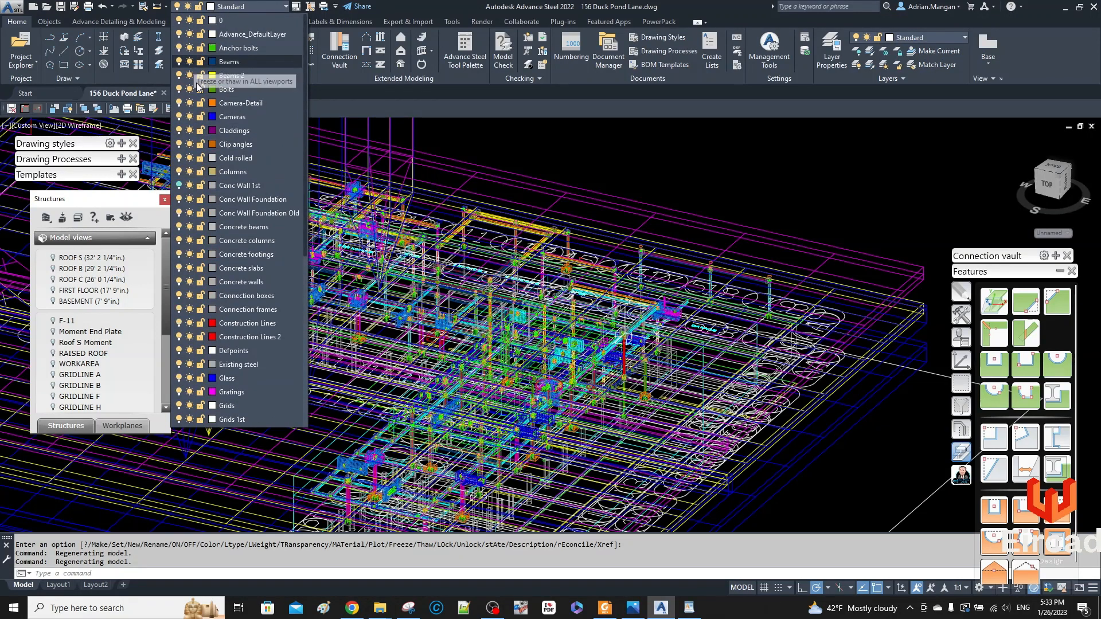
{"action": "left_click", "coordinate": [178, 103]}
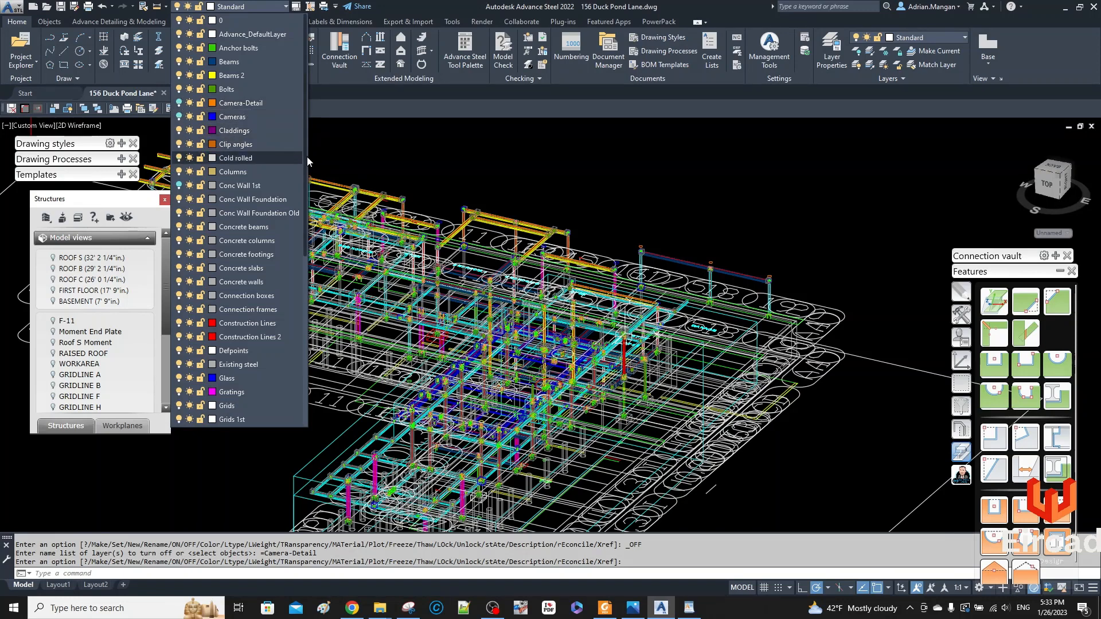
{"action": "left_click", "coordinate": [449, 150]}
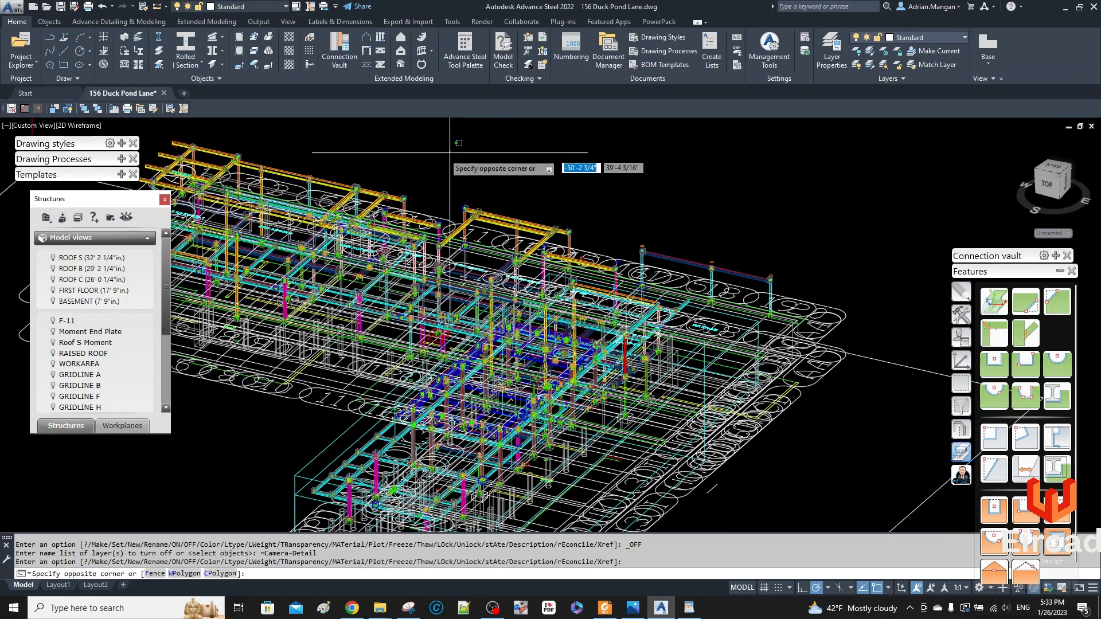
{"action": "key", "text": "Escape"}
Set the viewport's visual style to Shaded.
{"action": "middle_click_drag", "start_coordinate": [694, 212], "coordinate": [718, 132]}
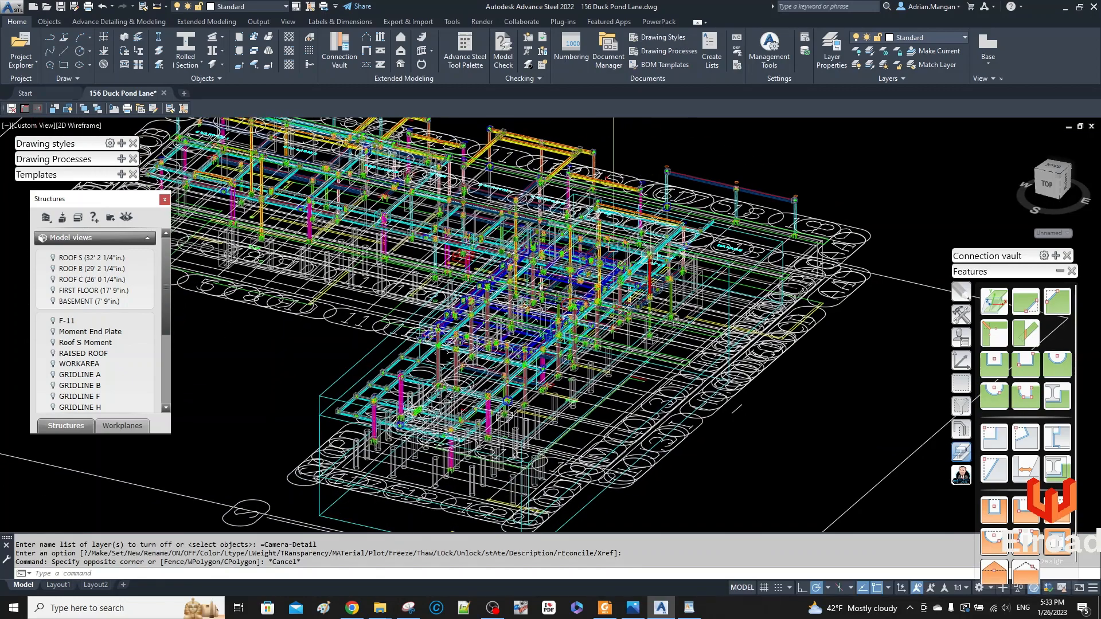
{"action": "middle_click_drag", "start_coordinate": [295, 382], "coordinate": [325, 359], "text": "shift"}
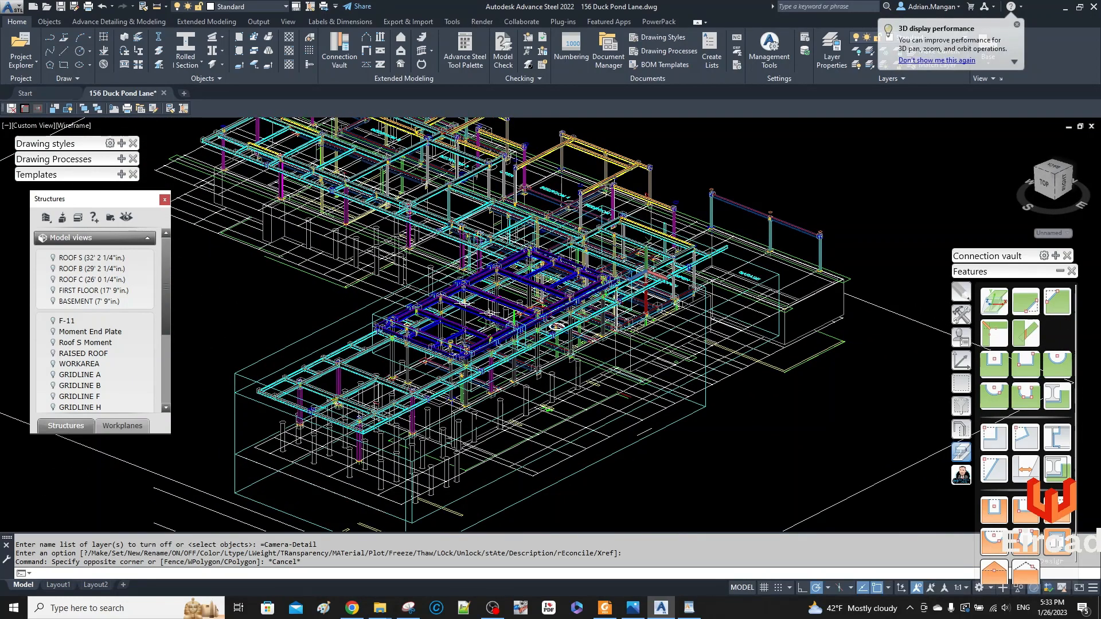
{"action": "left_click", "coordinate": [91, 127]}
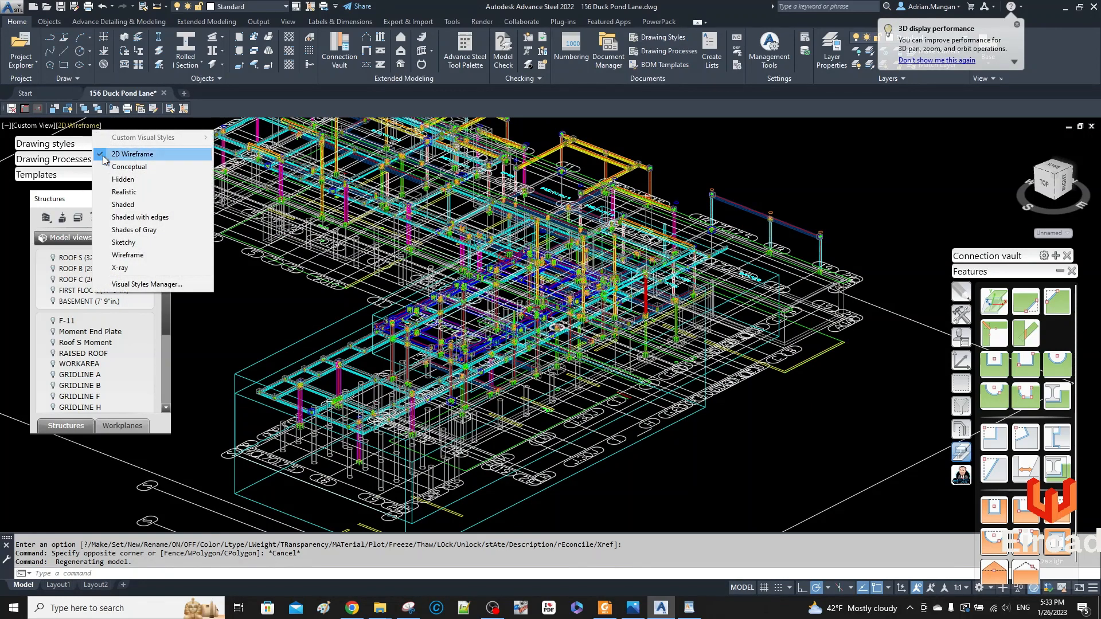
{"action": "left_click", "coordinate": [123, 204]}
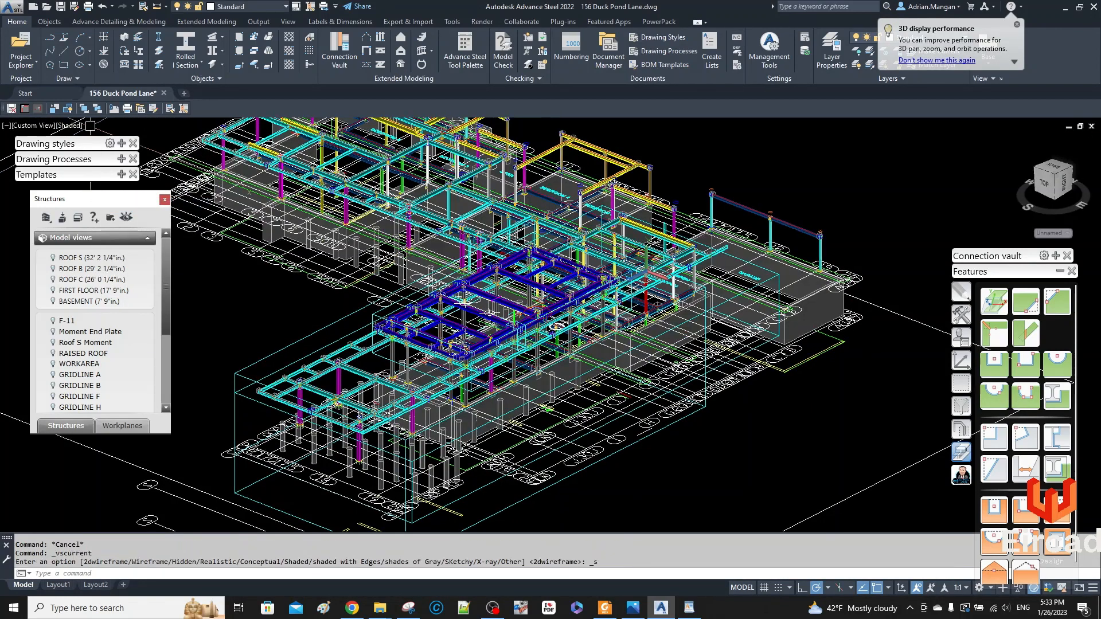
Examine the shaded steel framing and its beam-to-column connections around the garage end of the building.
{"action": "scroll", "coordinate": [641, 294], "scroll_direction": "up", "scroll_amount": 5}
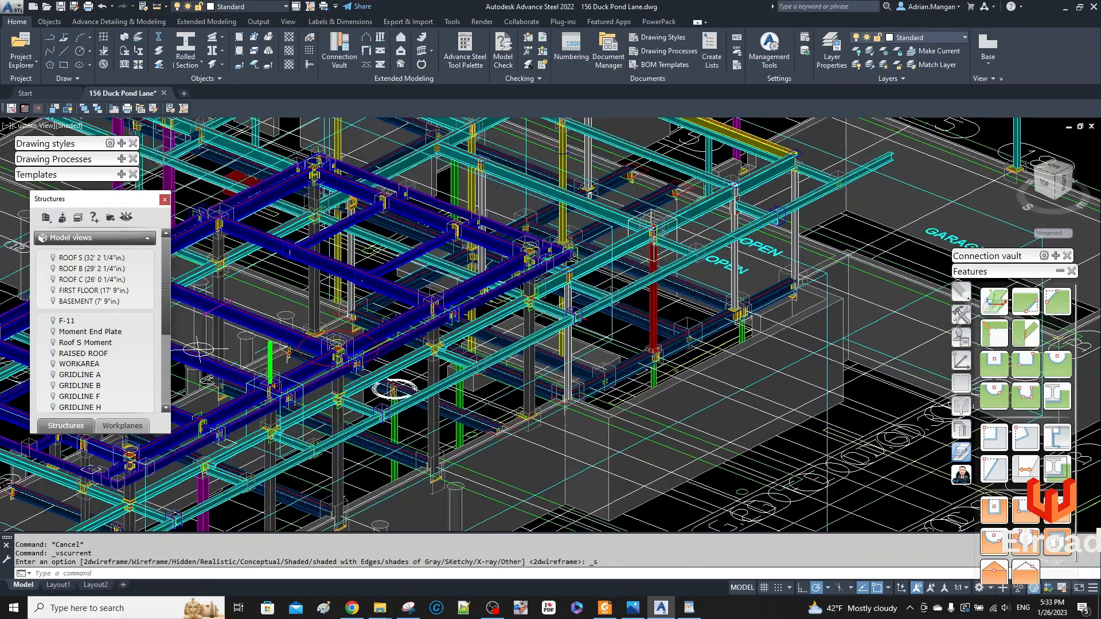
{"action": "scroll", "coordinate": [641, 294], "scroll_direction": "down", "scroll_amount": 3}
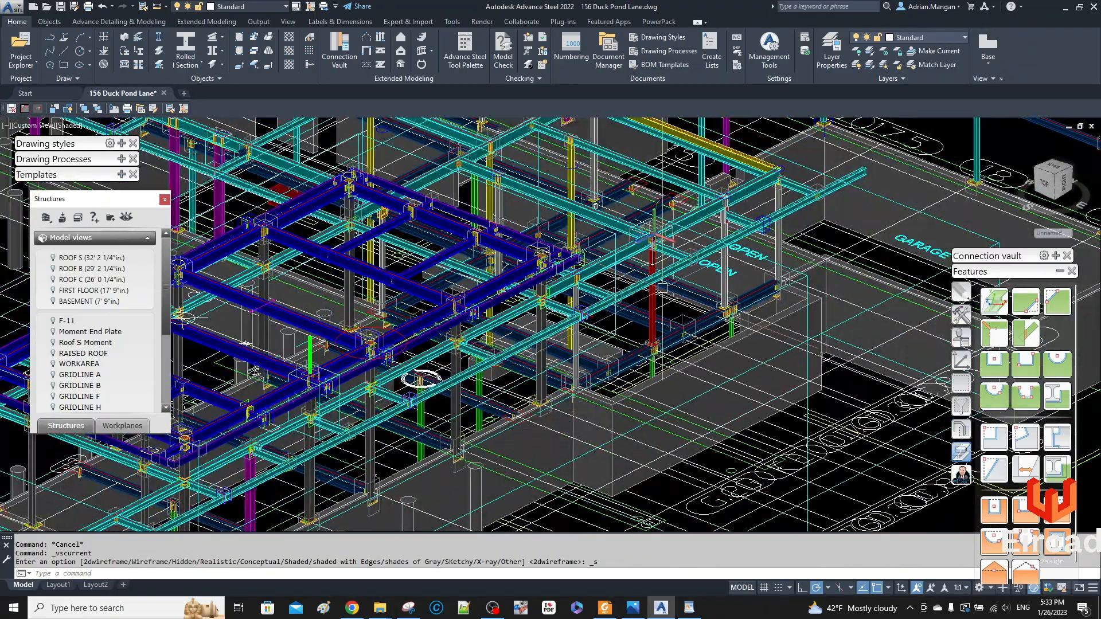
{"action": "mouse_move", "coordinate": [641, 293]}
{"action": "middle_mouse_down", "text": "shift"}
{"action": "mouse_move", "coordinate": [677, 304]}
{"action": "mouse_move", "coordinate": [660, 300]}
{"action": "middle_mouse_up", "text": "shift"}
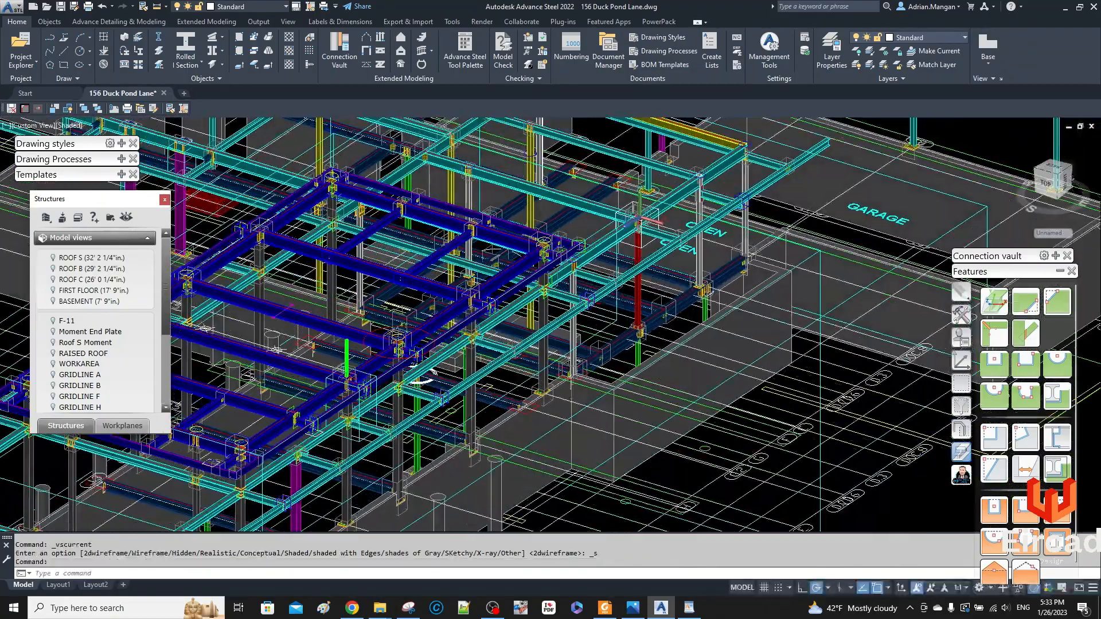
{"action": "scroll", "coordinate": [620, 316], "scroll_direction": "down", "scroll_amount": 5}
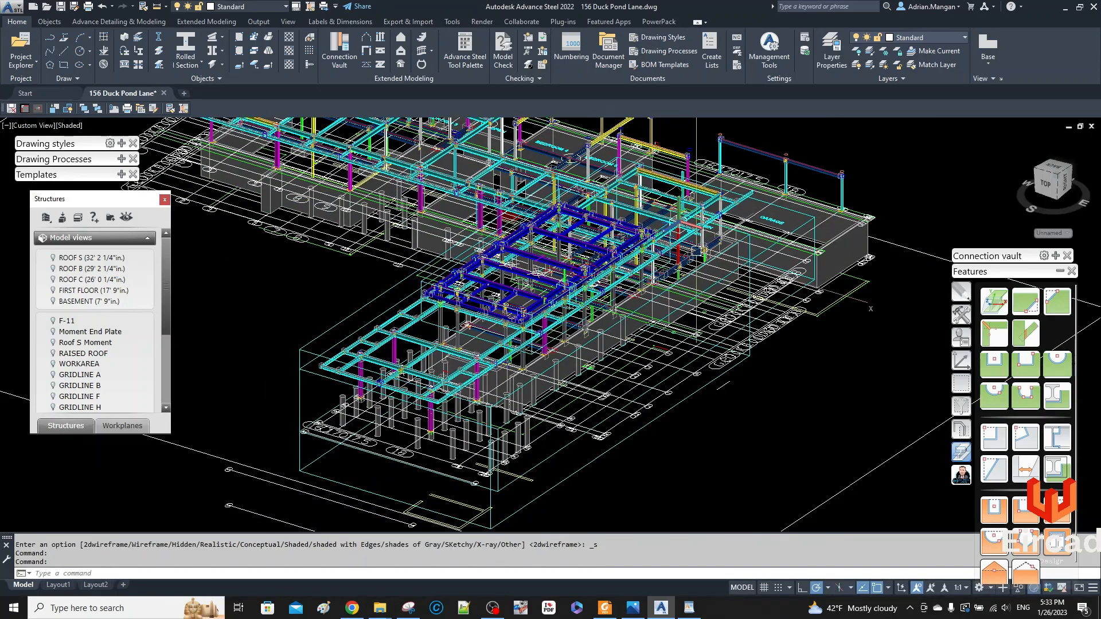
{"action": "scroll", "coordinate": [665, 251], "scroll_direction": "up", "scroll_amount": 5}
{"action": "scroll", "coordinate": [663, 298], "scroll_direction": "up", "scroll_amount": 3}
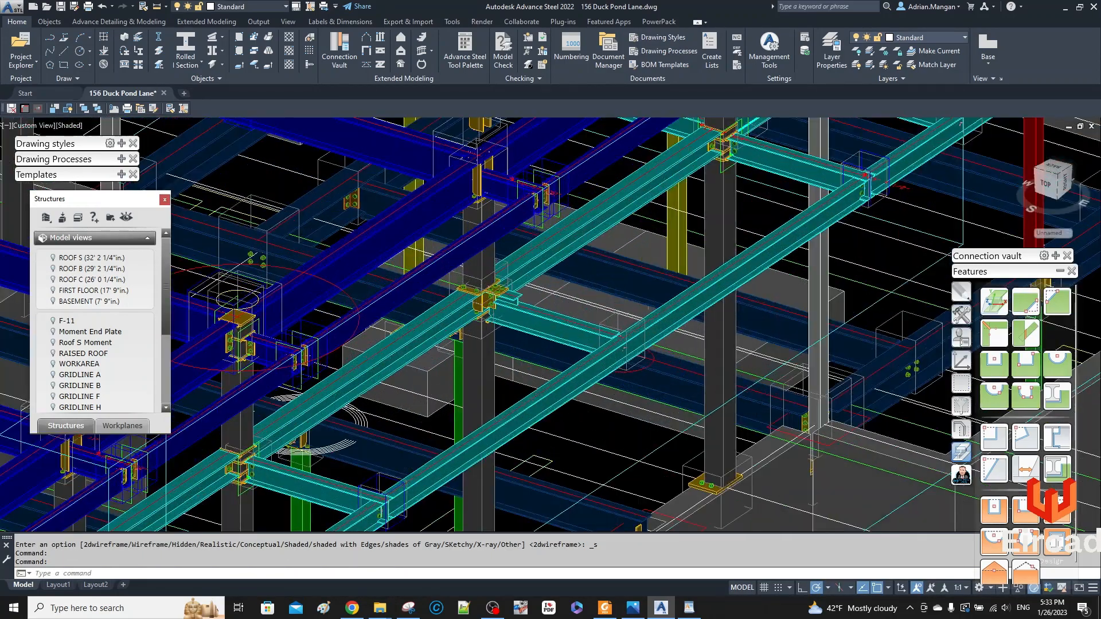
{"action": "middle_click_drag", "start_coordinate": [535, 289], "coordinate": [533, 278], "text": "shift"}
{"action": "scroll", "coordinate": [484, 290], "scroll_direction": "up", "scroll_amount": 2}
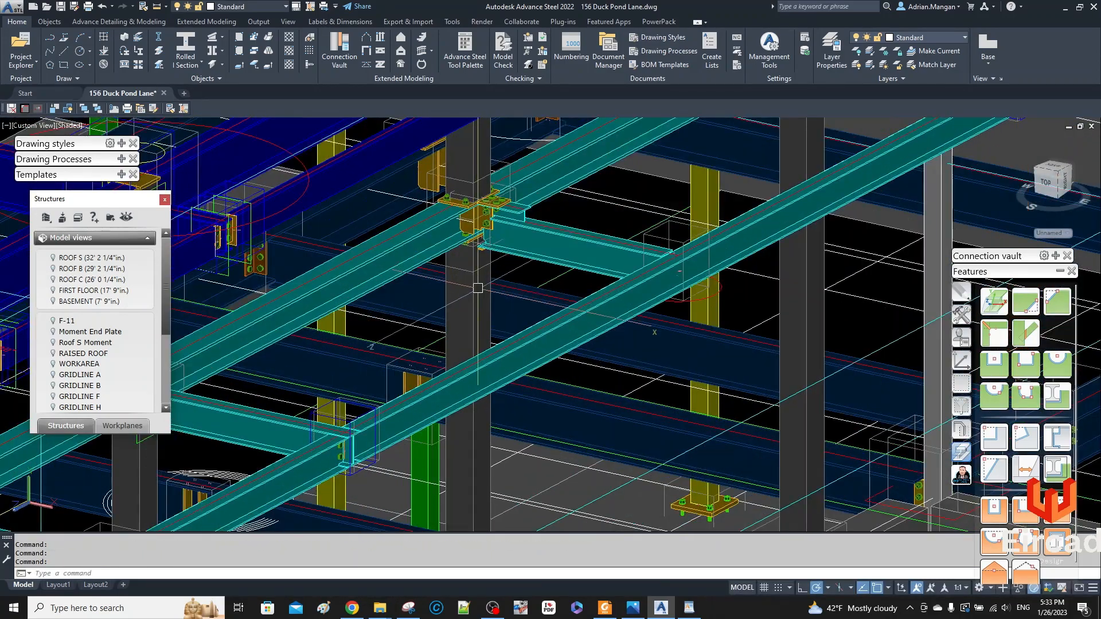
{"action": "scroll", "coordinate": [488, 212], "scroll_direction": "up", "scroll_amount": 4}
{"action": "scroll", "coordinate": [505, 216], "scroll_direction": "down", "scroll_amount": 7}
{"action": "middle_click_drag", "start_coordinate": [504, 216], "coordinate": [243, 395]}
{"action": "scroll", "coordinate": [289, 467], "scroll_direction": "down", "scroll_amount": 4}
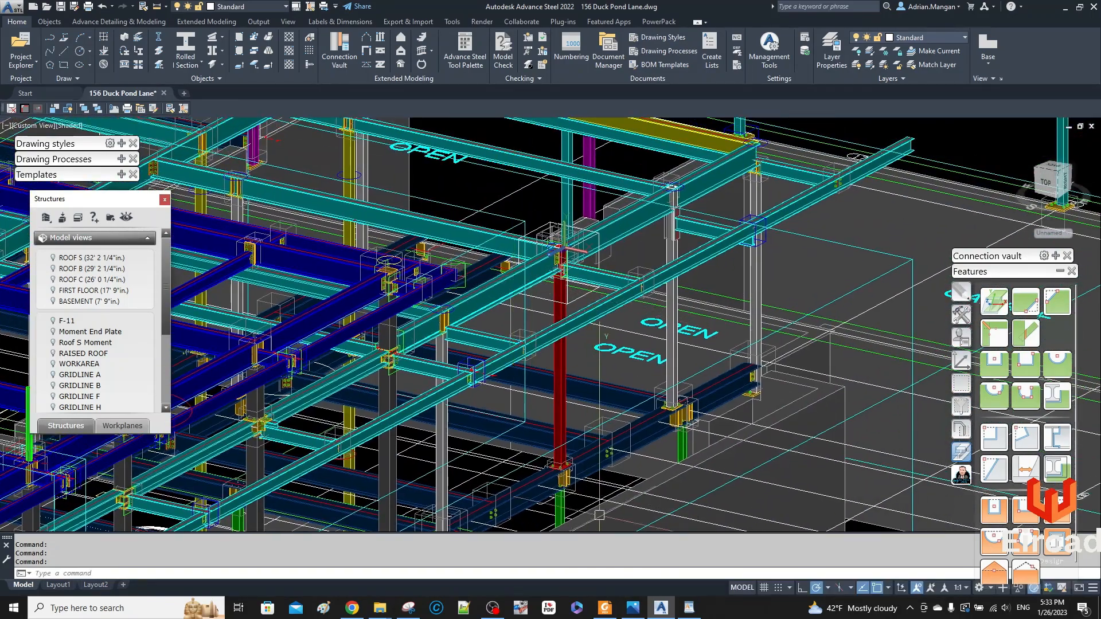
Switch to Foxit Reader and bring up the marked-up Eyebrow D.6-18 detail in the Duckpond steel details PDF.
{"action": "left_click", "coordinate": [604, 607]}
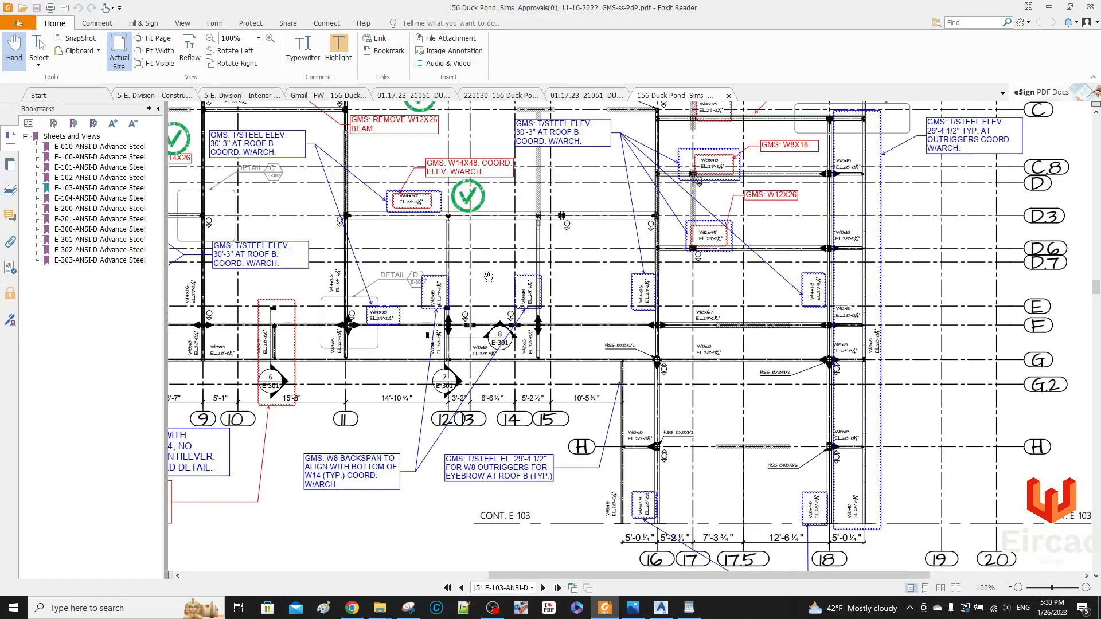
{"action": "scroll", "coordinate": [488, 275], "scroll_direction": "up", "scroll_amount": 1}
{"action": "left_click", "coordinate": [573, 95]}
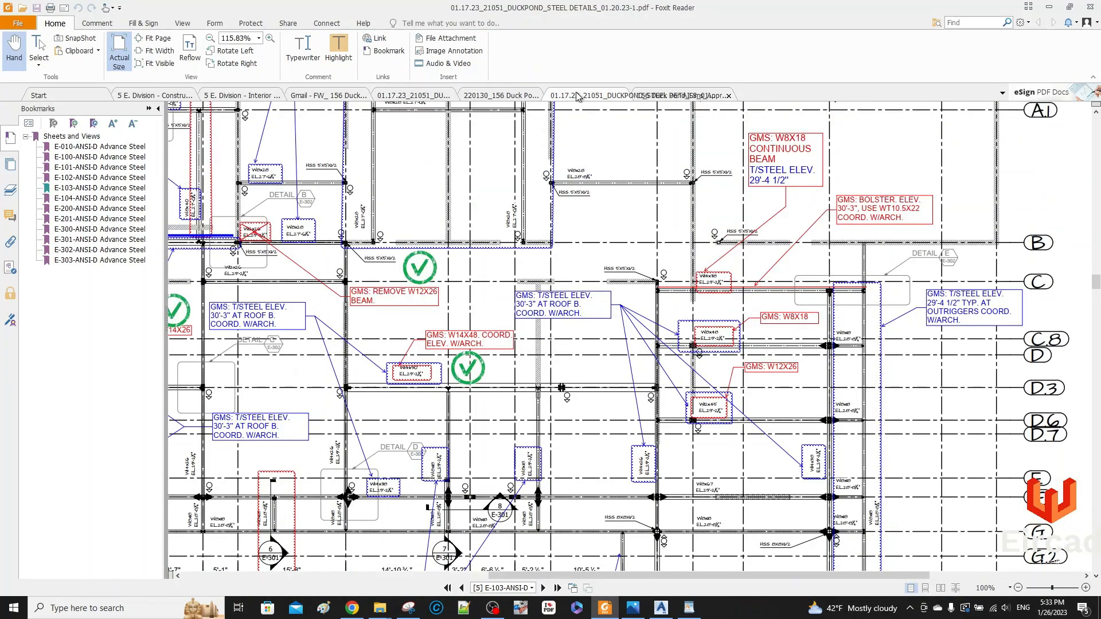
{"action": "scroll", "coordinate": [394, 294], "scroll_direction": "up", "scroll_amount": 3}
{"action": "scroll", "coordinate": [394, 294], "scroll_direction": "up", "scroll_amount": 10}
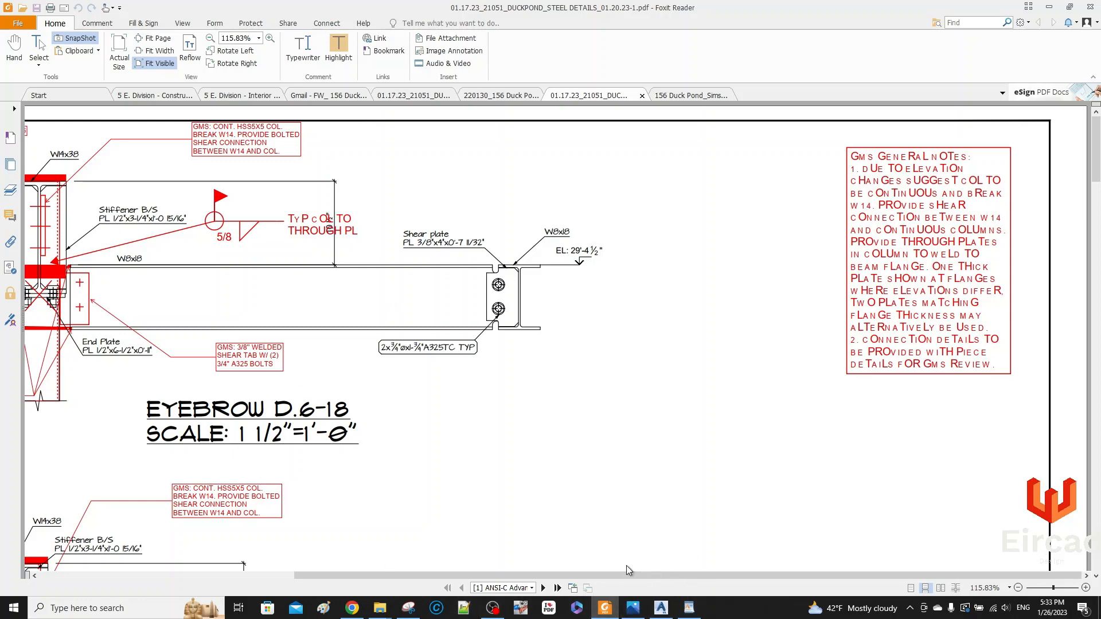
{"action": "left_click_drag", "start_coordinate": [641, 581], "coordinate": [372, 560]}
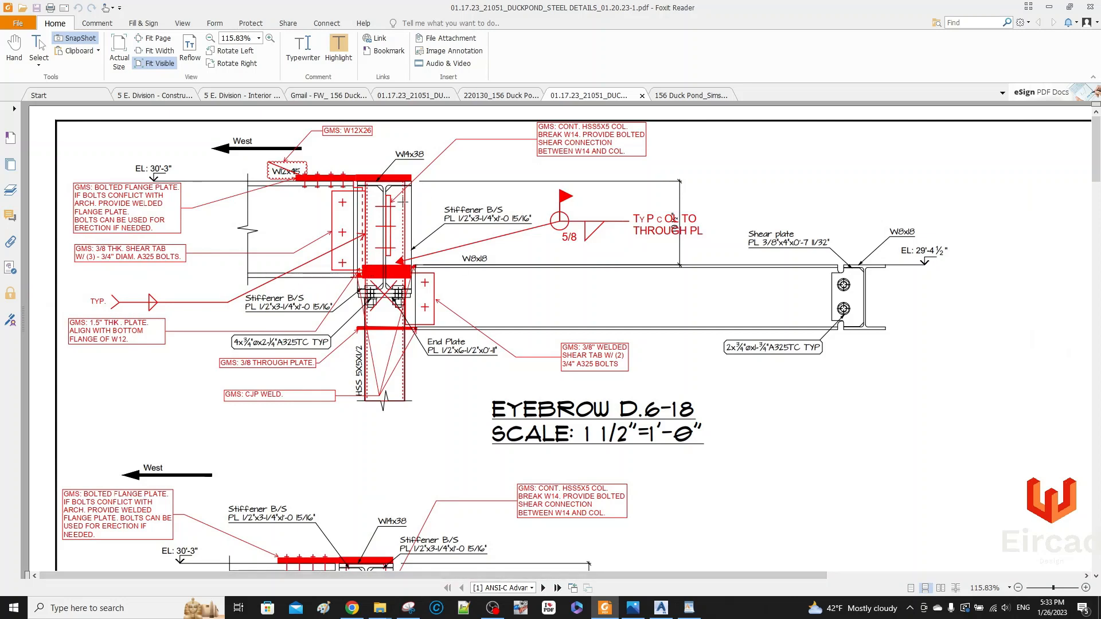
Return to Advance Steel and activate the D.6-18 model view to isolate that column connection.
{"action": "left_click", "coordinate": [1049, 8]}
{"action": "scroll", "coordinate": [557, 250], "scroll_direction": "down", "scroll_amount": 2}
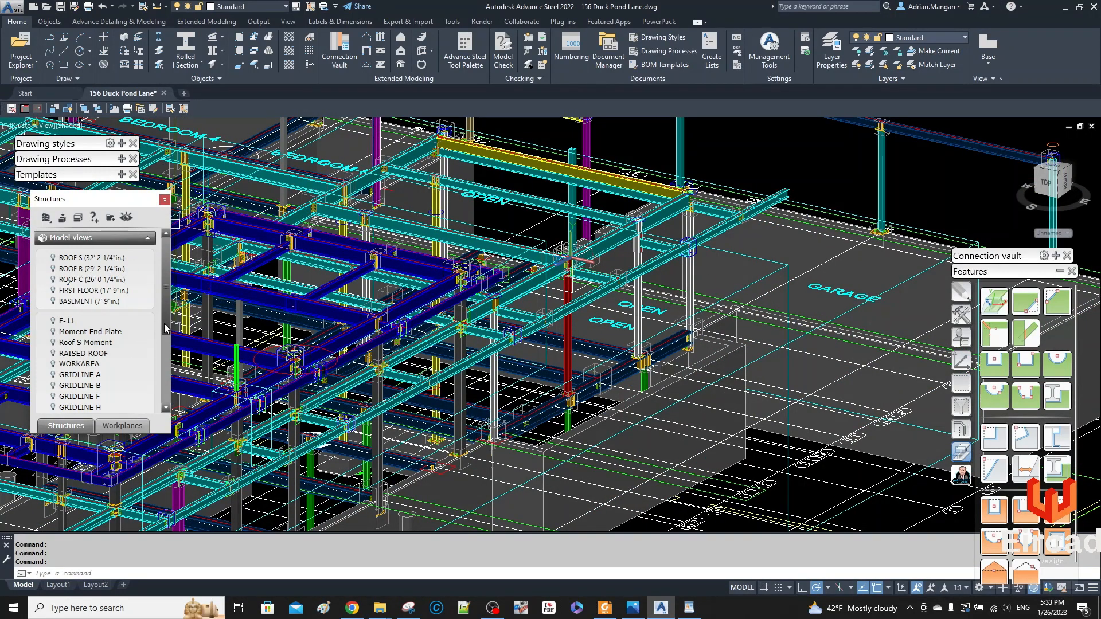
{"action": "scroll", "coordinate": [163, 330], "scroll_direction": "down", "scroll_amount": 2}
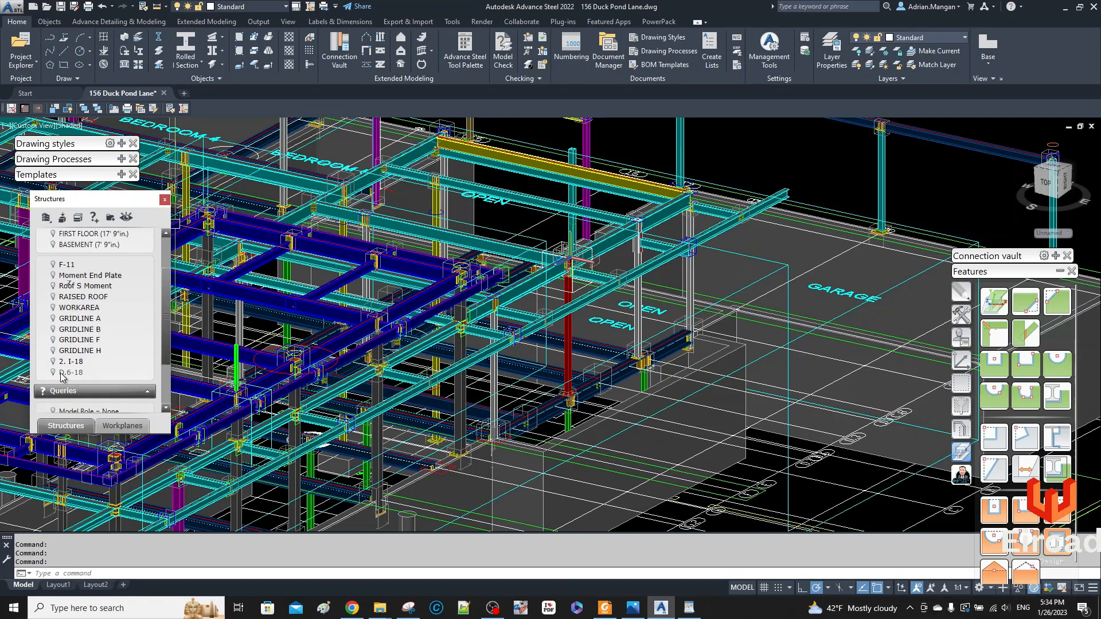
{"action": "left_click", "coordinate": [53, 373]}
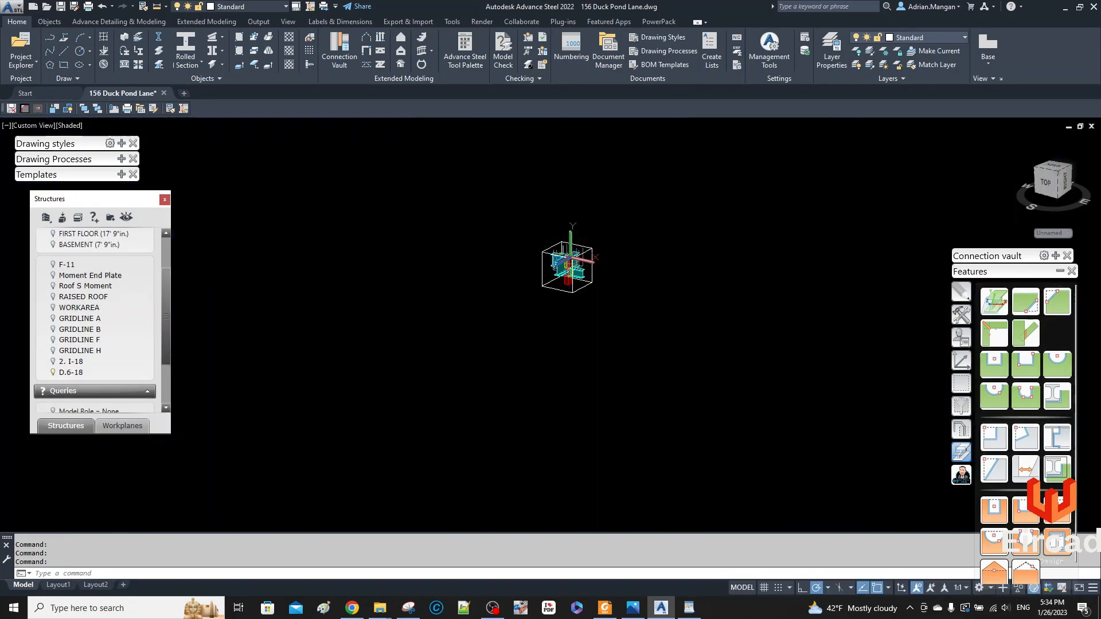
{"action": "scroll", "coordinate": [591, 260], "scroll_direction": "up", "scroll_amount": 7}
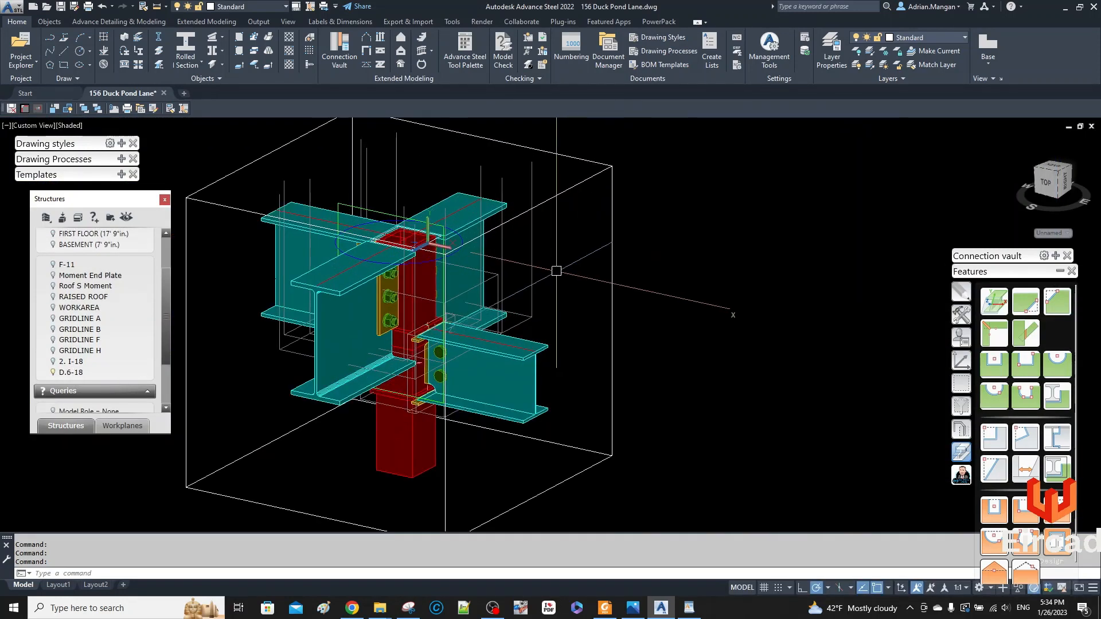
{"action": "middle_click_drag", "start_coordinate": [568, 271], "coordinate": [715, 252]}
{"action": "left_click_drag", "start_coordinate": [715, 252], "coordinate": [724, 247]}
{"action": "key", "text": "Escape"}
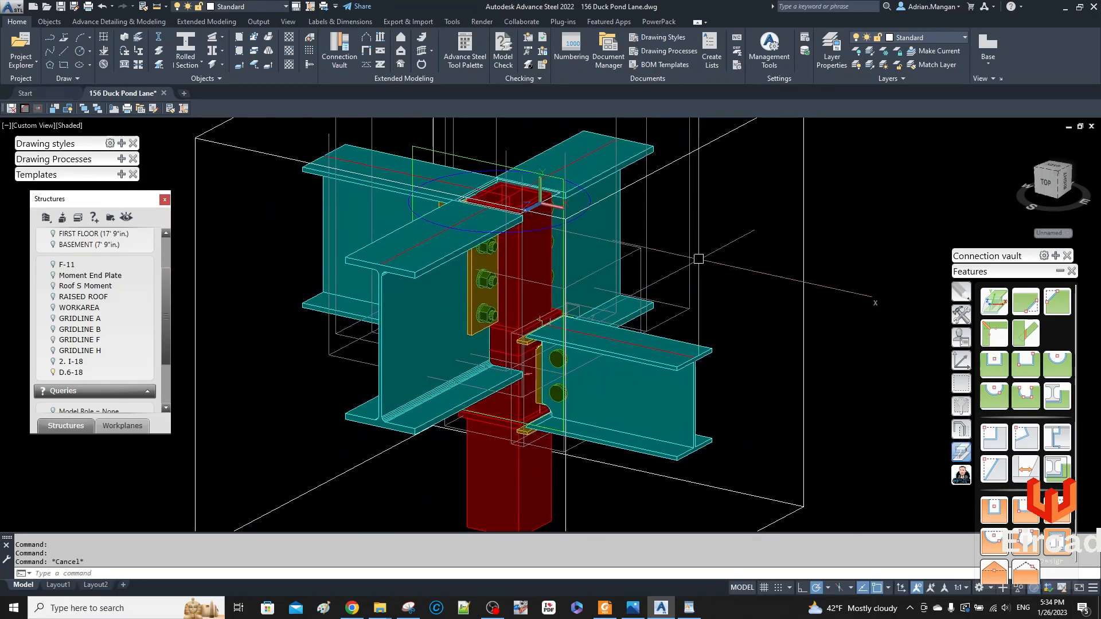
Clear the red marking from the column and plates in the D.6-18 connection.
{"action": "left_click", "coordinate": [961, 383]}
{"action": "left_click", "coordinate": [993, 374]}
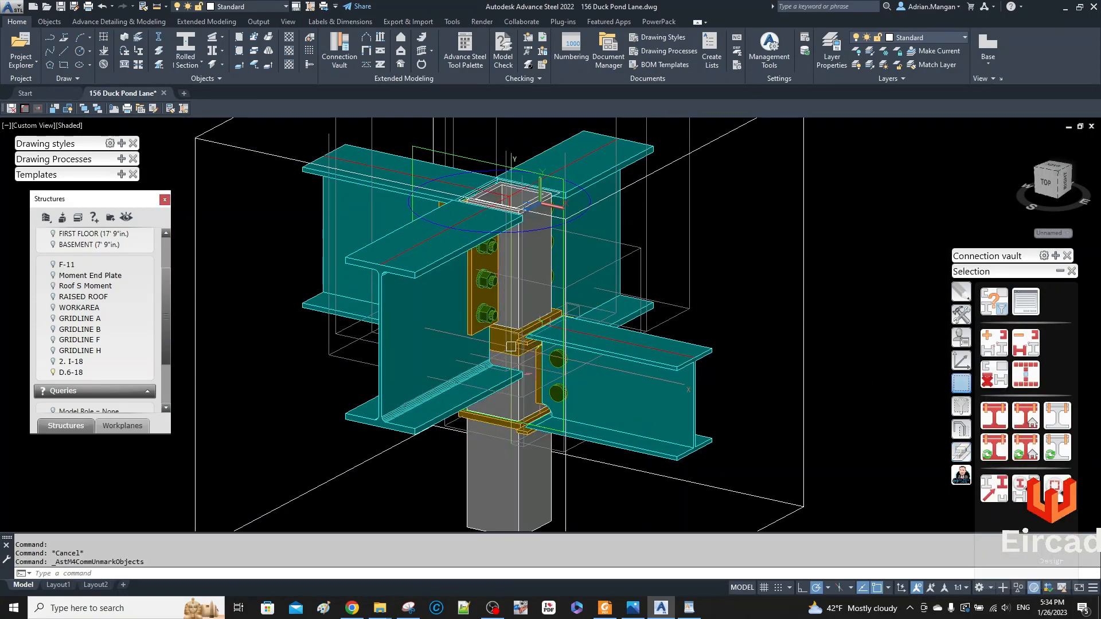
{"action": "middle_click_drag", "start_coordinate": [515, 329], "coordinate": [648, 321]}
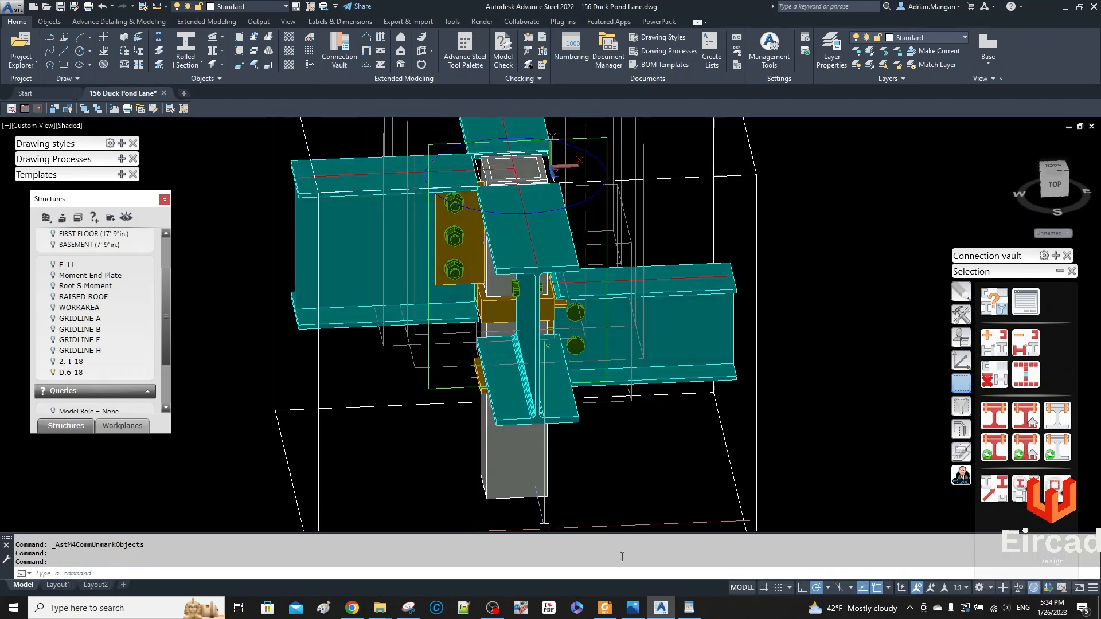
Check the engineer's comments on the Eyebrow D.6-18 detail in Foxit Reader and return to the model.
{"action": "mouse_move", "coordinate": [663, 610]}
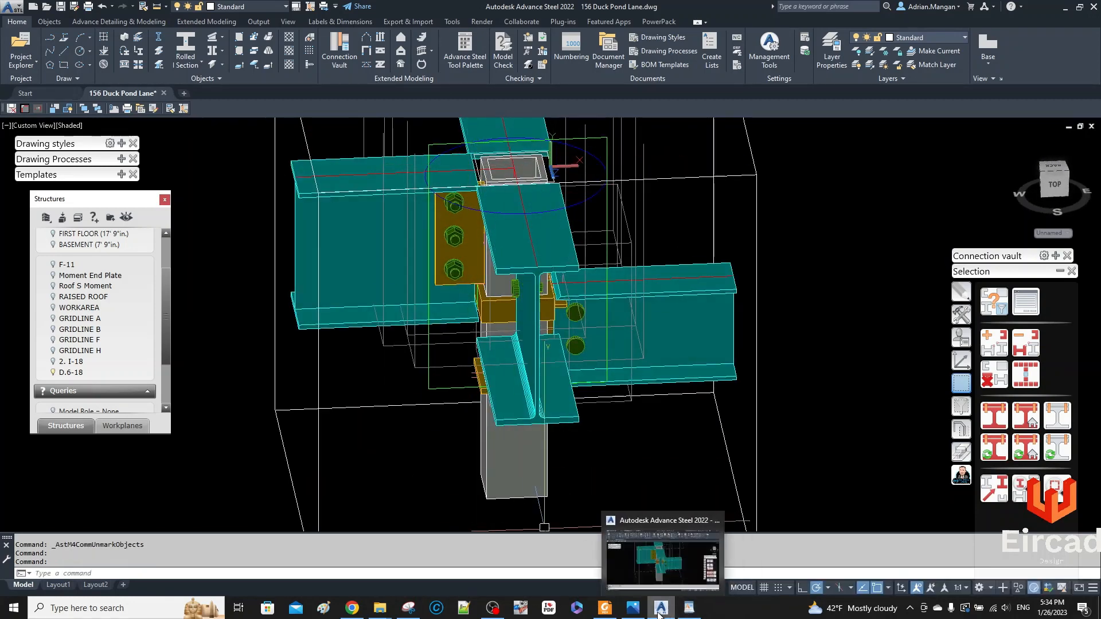
{"action": "left_click", "coordinate": [606, 609]}
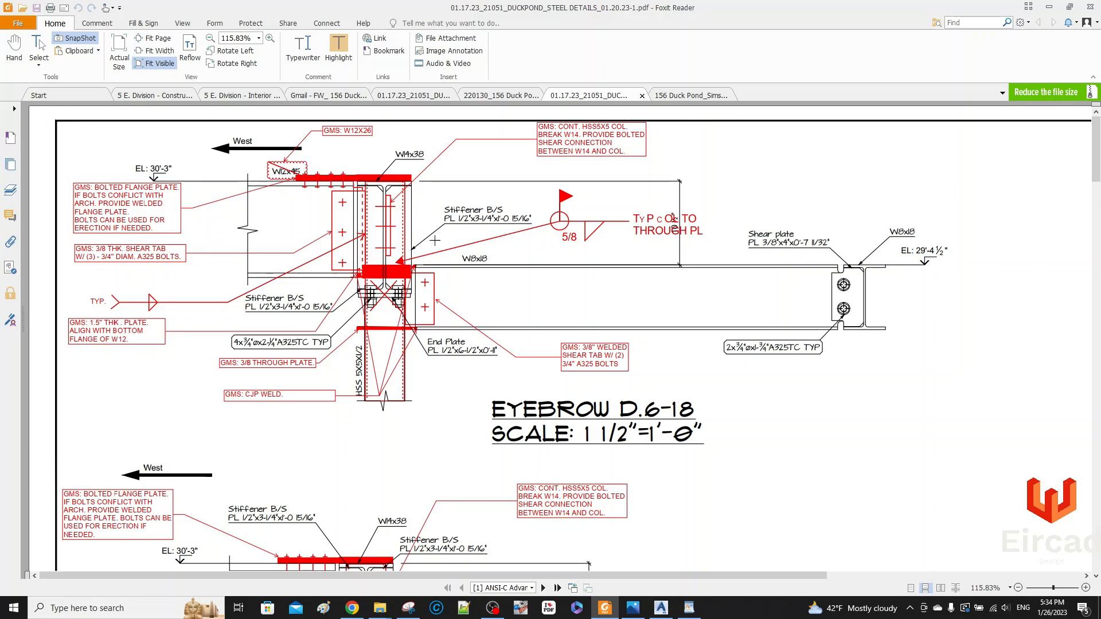
{"action": "left_click", "coordinate": [1050, 7]}
Delete the small plate beside the column at the lower beam's top flange, just above the two-bolt shear tab.
{"action": "scroll", "coordinate": [560, 305], "scroll_direction": "up", "scroll_amount": 5}
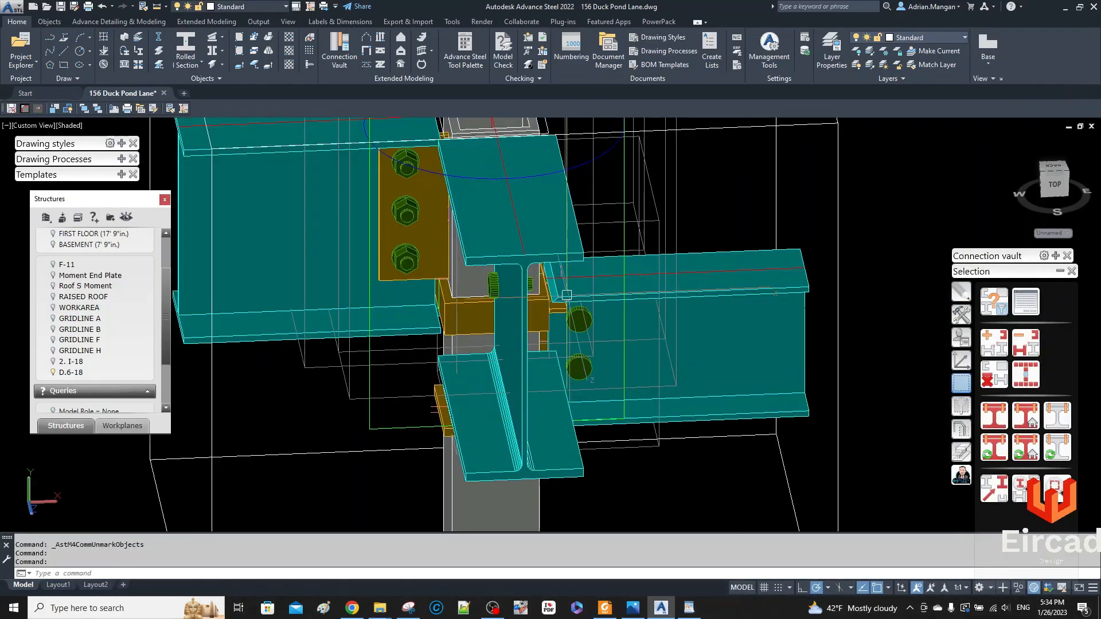
{"action": "left_click", "coordinate": [561, 305]}
{"action": "key", "text": "Delete"}
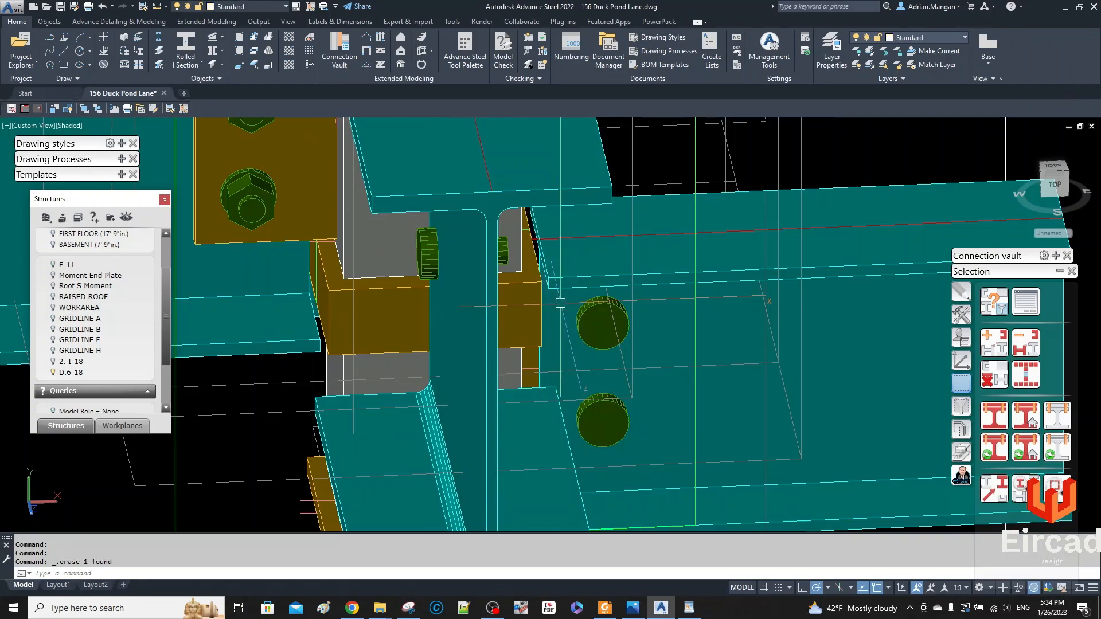
Examine the column's through plates and top end from the opposite side of the connection.
{"action": "scroll", "coordinate": [617, 313], "scroll_direction": "down", "scroll_amount": 5}
{"action": "middle_click_drag", "start_coordinate": [617, 313], "coordinate": [552, 336], "text": "shift"}
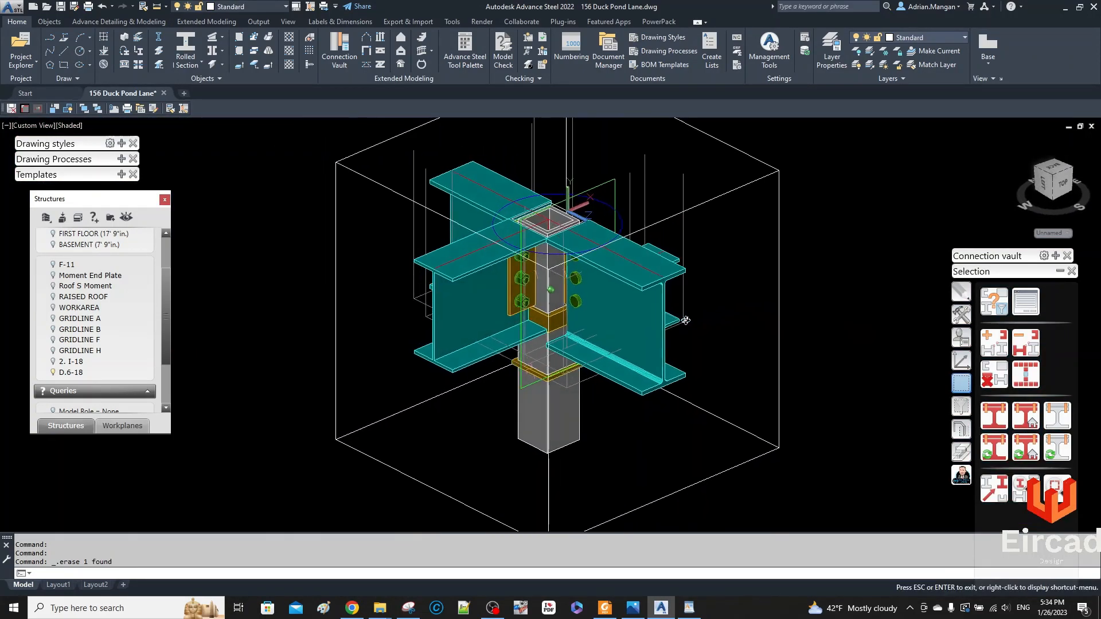
{"action": "scroll", "coordinate": [537, 349], "scroll_direction": "up", "scroll_amount": 5}
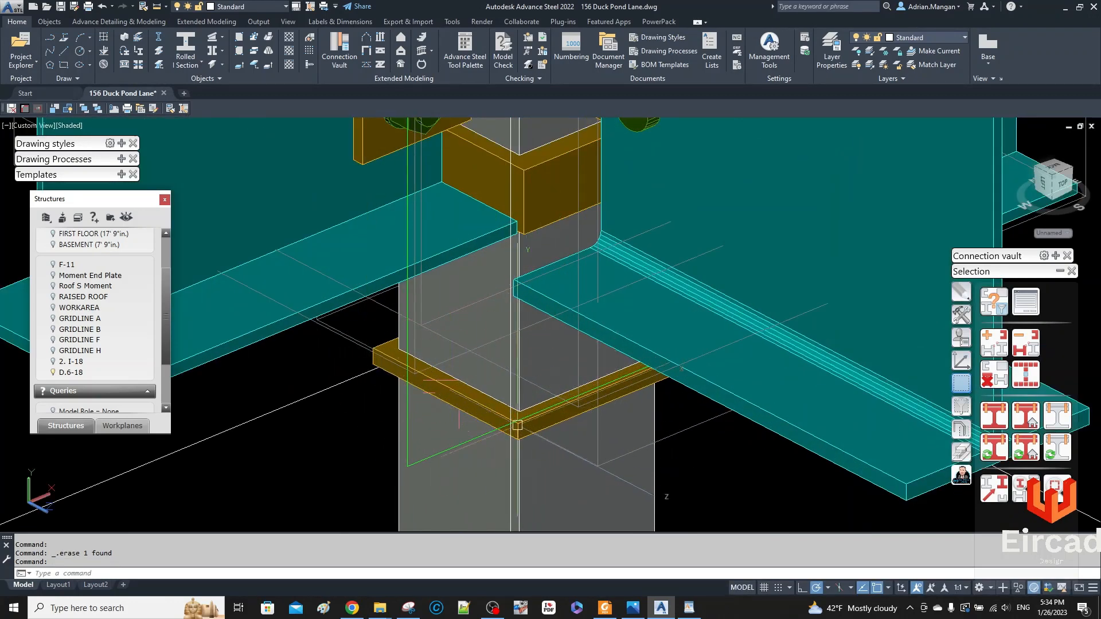
{"action": "scroll", "coordinate": [488, 355], "scroll_direction": "down", "scroll_amount": 5}
{"action": "middle_click_drag", "start_coordinate": [480, 293], "coordinate": [450, 462]}
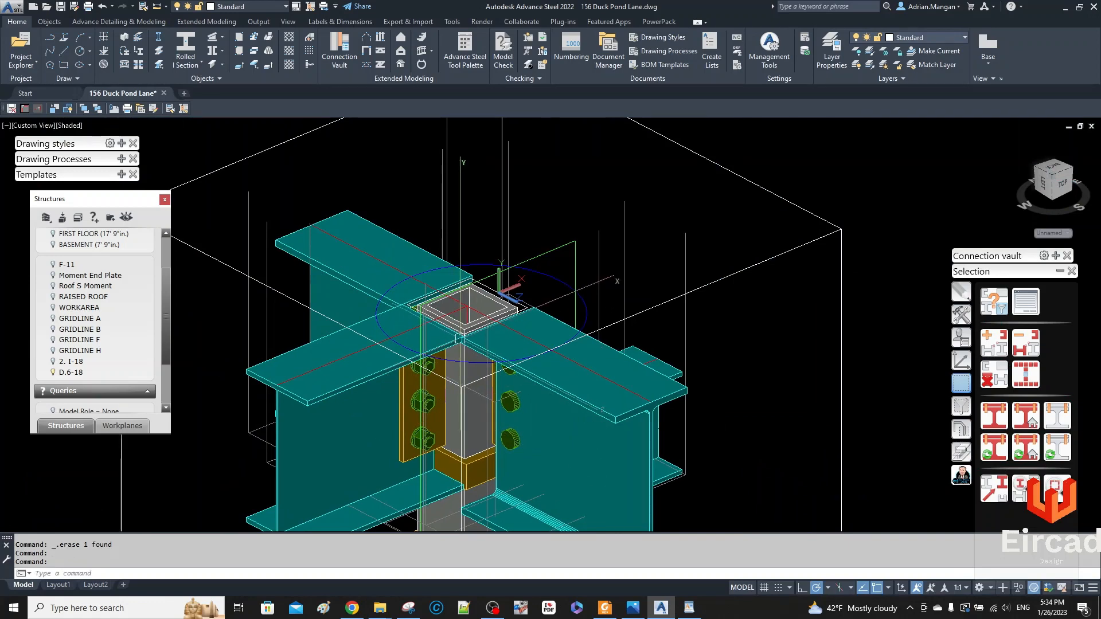
Switch the viewport to 2D Wireframe and delete the existing rectangular outline around the column's top end.
{"action": "scroll", "coordinate": [468, 282], "scroll_direction": "up", "scroll_amount": 4}
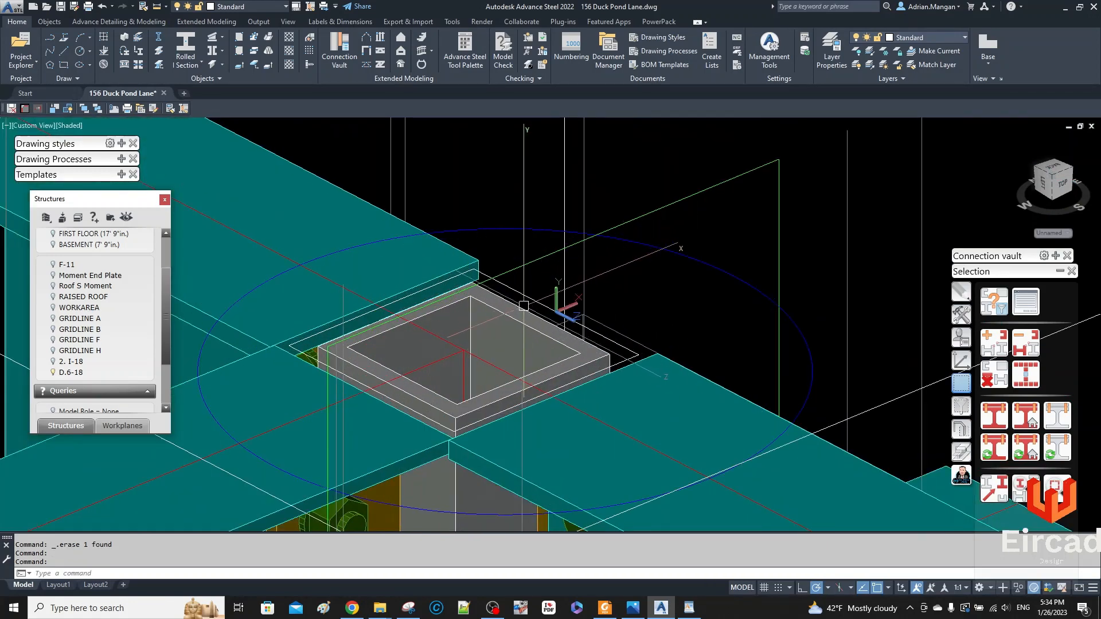
{"action": "left_click", "coordinate": [74, 126]}
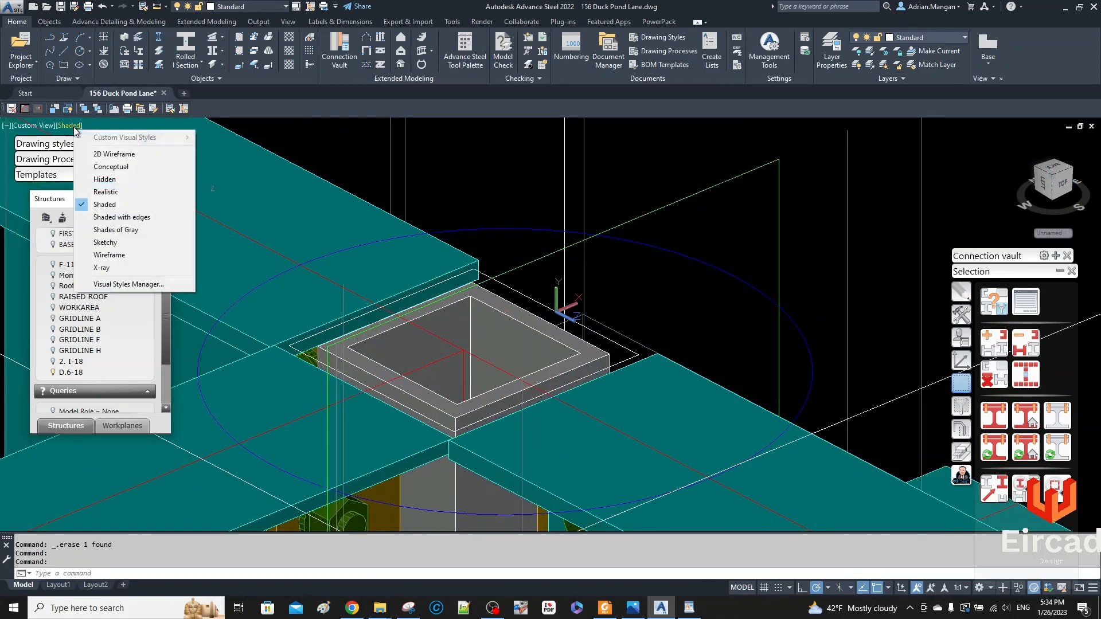
{"action": "left_click", "coordinate": [106, 155]}
{"action": "left_click", "coordinate": [505, 296]}
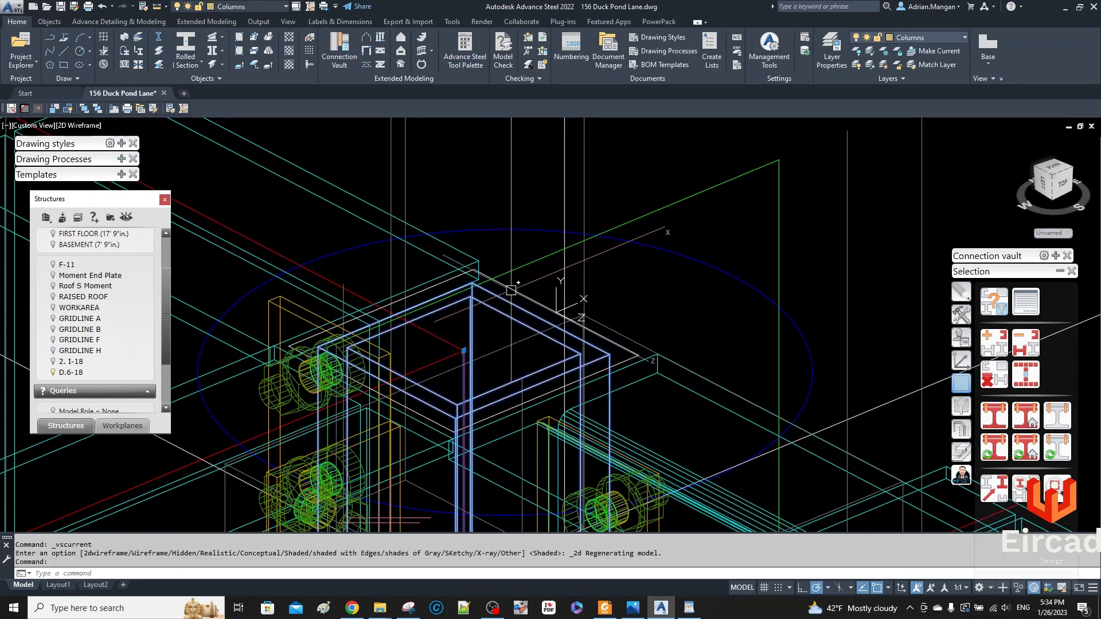
{"action": "key", "text": "Escape"}
{"action": "left_click", "coordinate": [512, 293]}
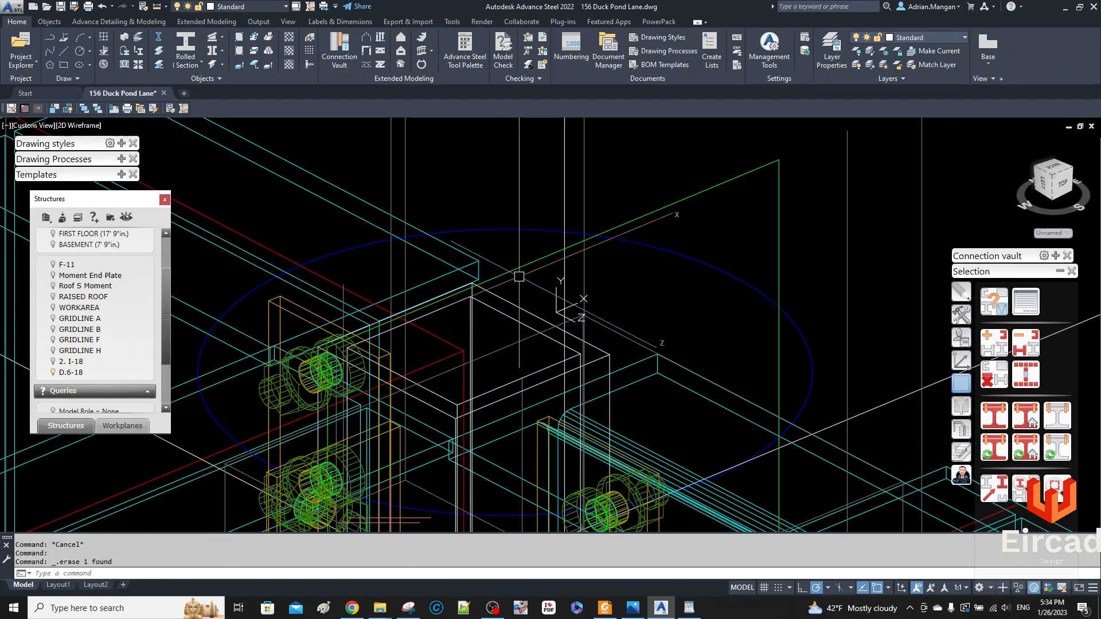
{"action": "type", "text": "REC"}
{"action": "key", "text": "Return"}
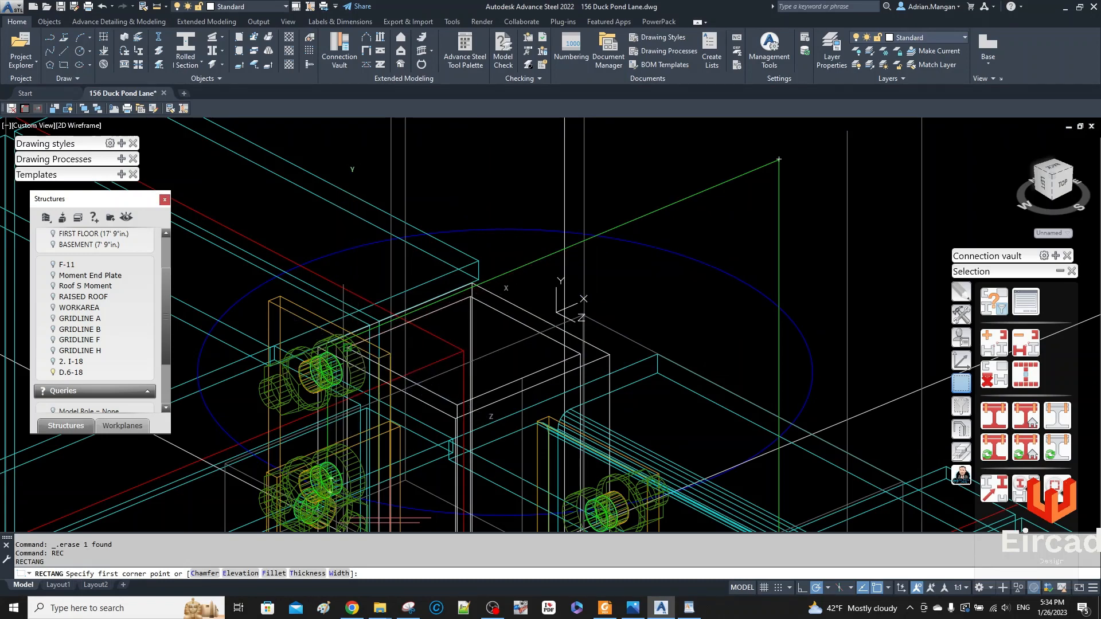
{"action": "left_click", "coordinate": [354, 348]}
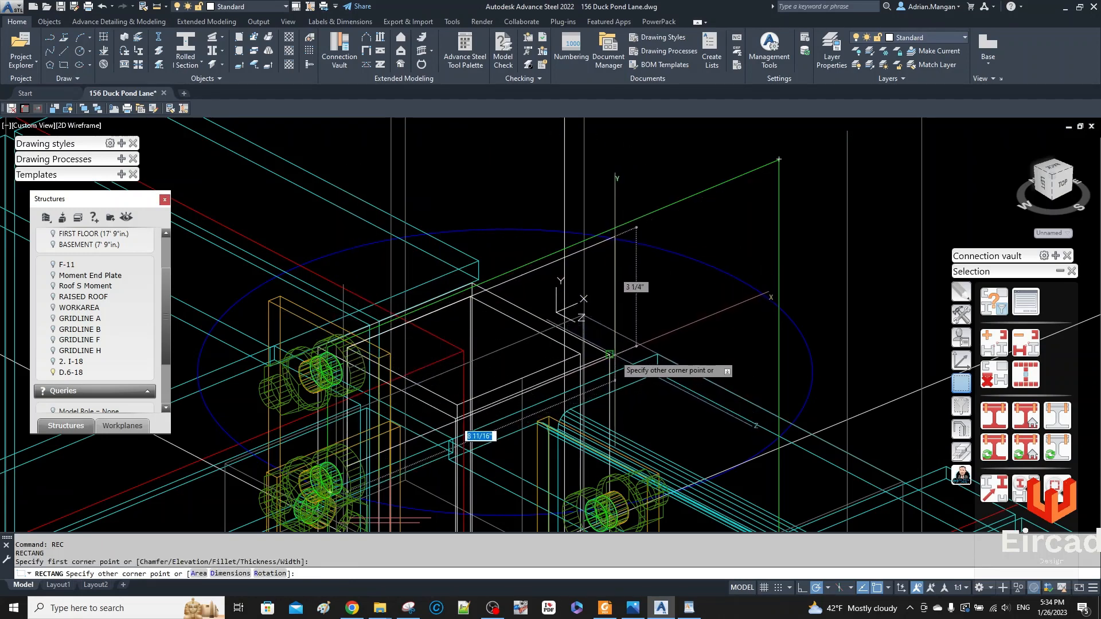
{"action": "left_click", "coordinate": [638, 338]}
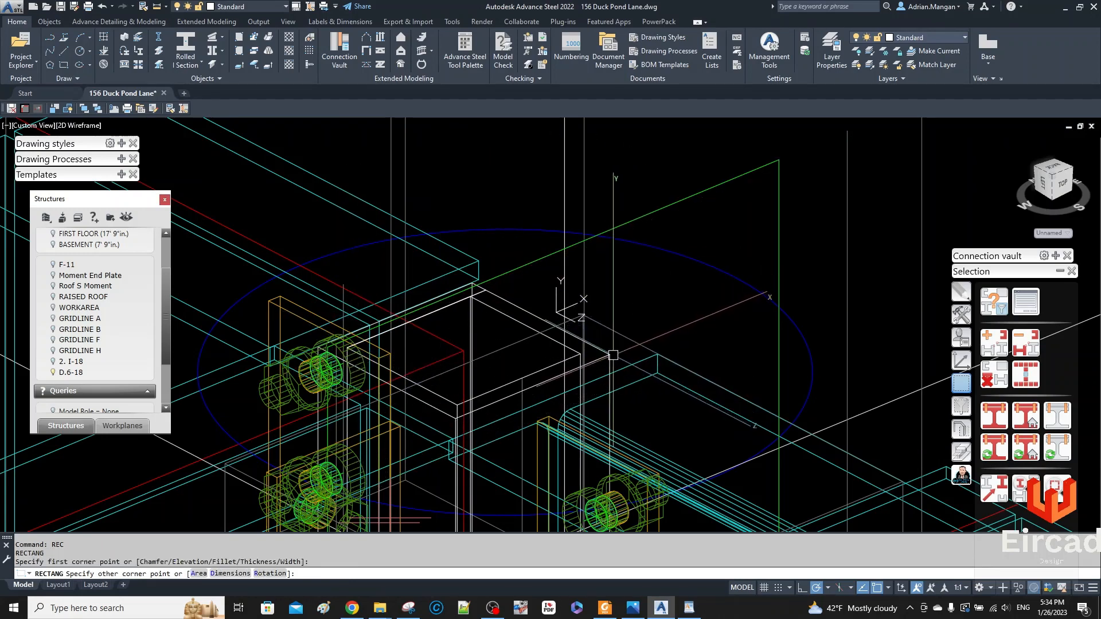
{"action": "key", "text": "Escape"}
{"action": "left_click", "coordinate": [518, 303]}
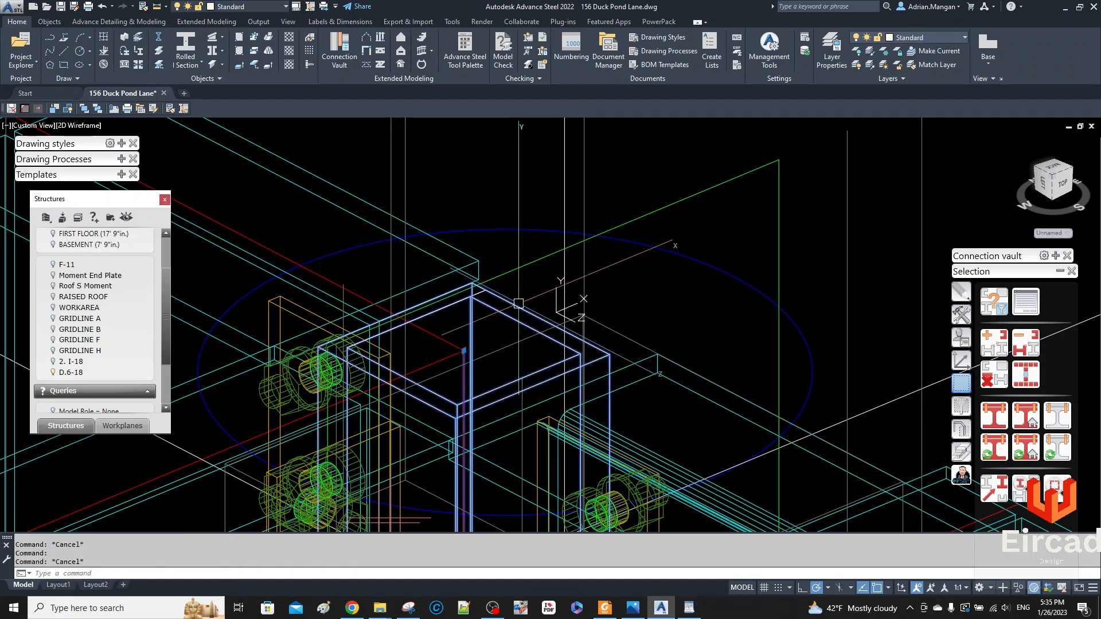
{"action": "key", "text": "Escape"}
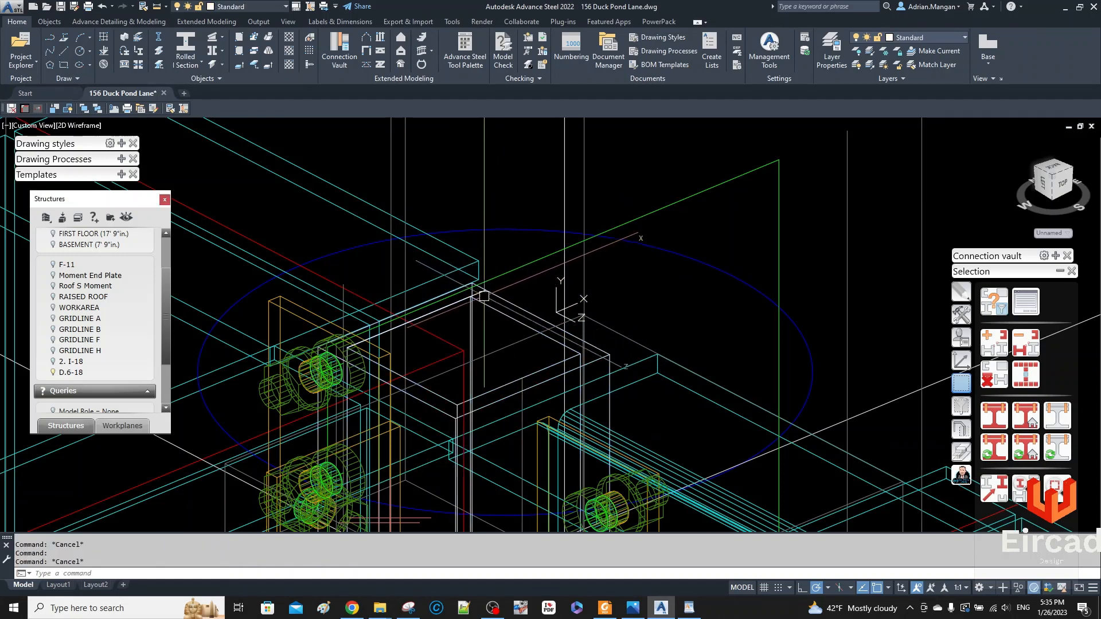
{"action": "scroll", "coordinate": [478, 293], "scroll_direction": "up", "scroll_amount": 2}
{"action": "key", "text": "Delete"}
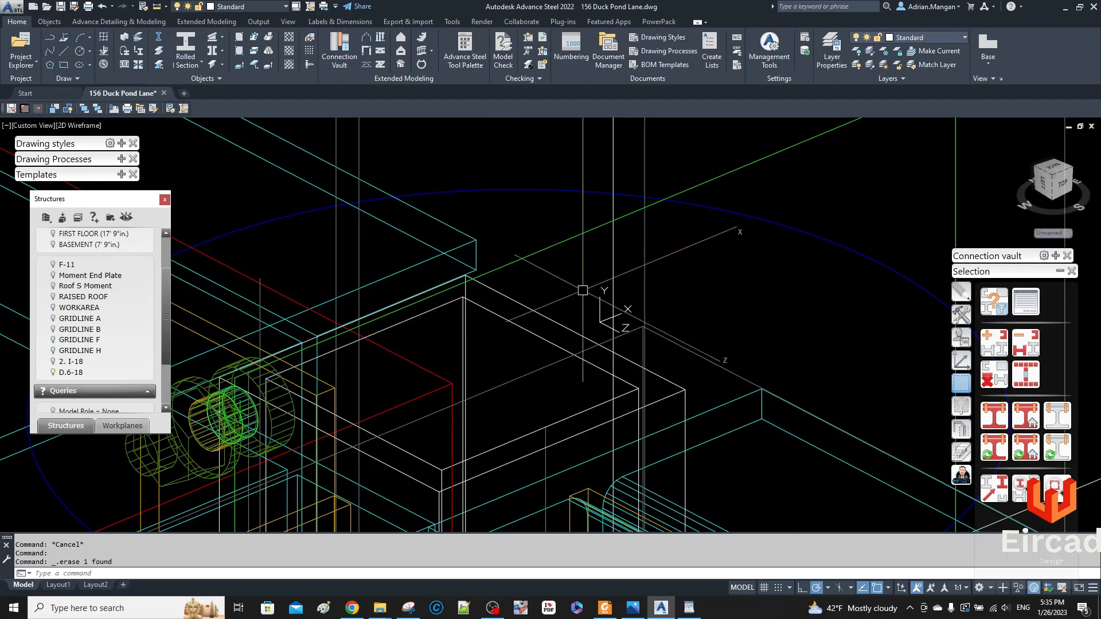
Set the UCS to World and draw a rectangle on the column's top end between its opposite outer corners.
{"action": "scroll", "coordinate": [478, 293], "scroll_direction": "down", "scroll_amount": 2}
{"action": "left_click", "coordinate": [962, 363]}
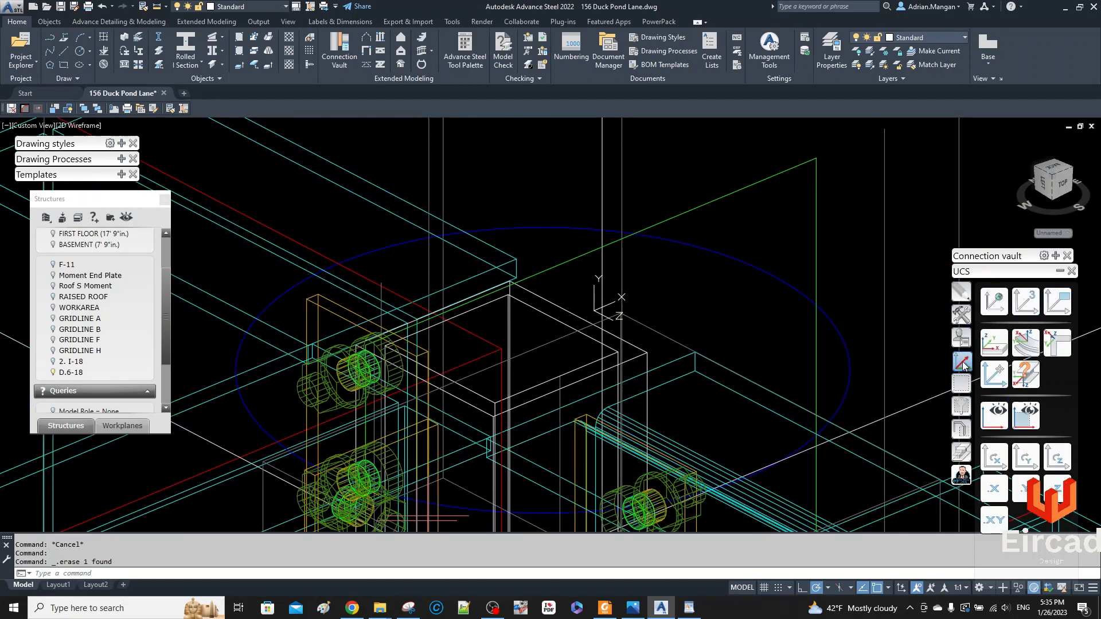
{"action": "left_click", "coordinate": [994, 304]}
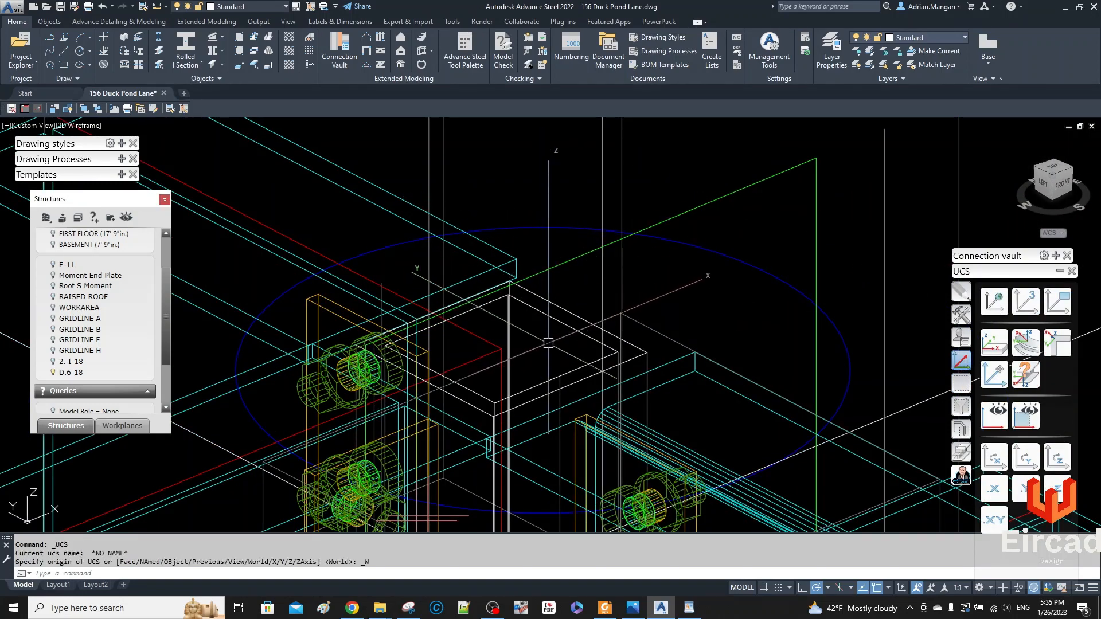
{"action": "type", "text": "REC"}
{"action": "key", "text": "Return"}
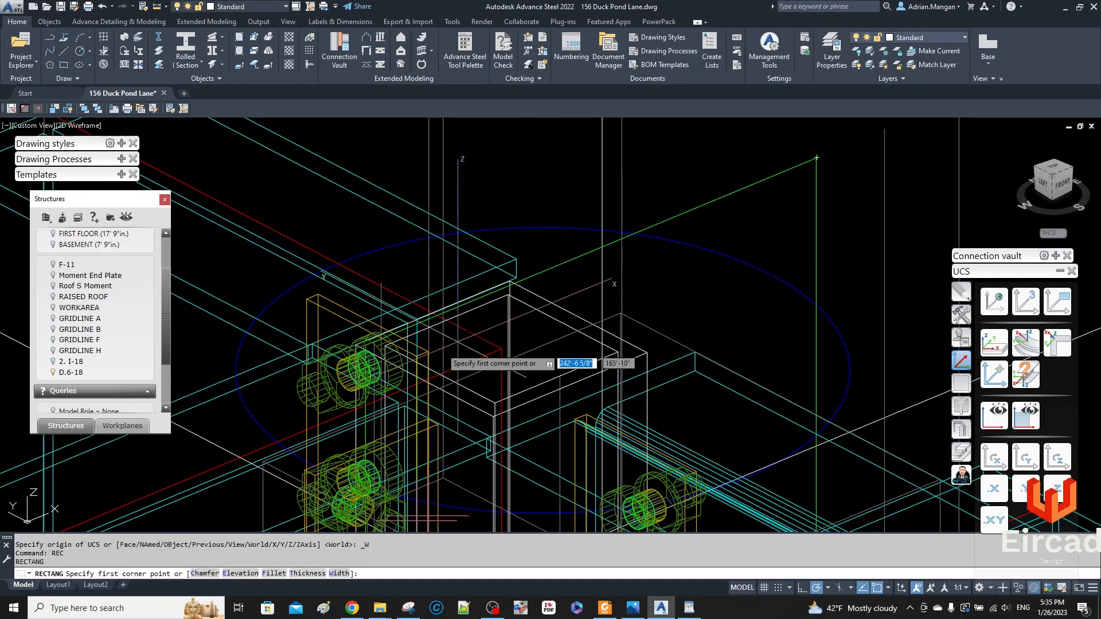
{"action": "scroll", "coordinate": [518, 285], "scroll_direction": "up", "scroll_amount": 3}
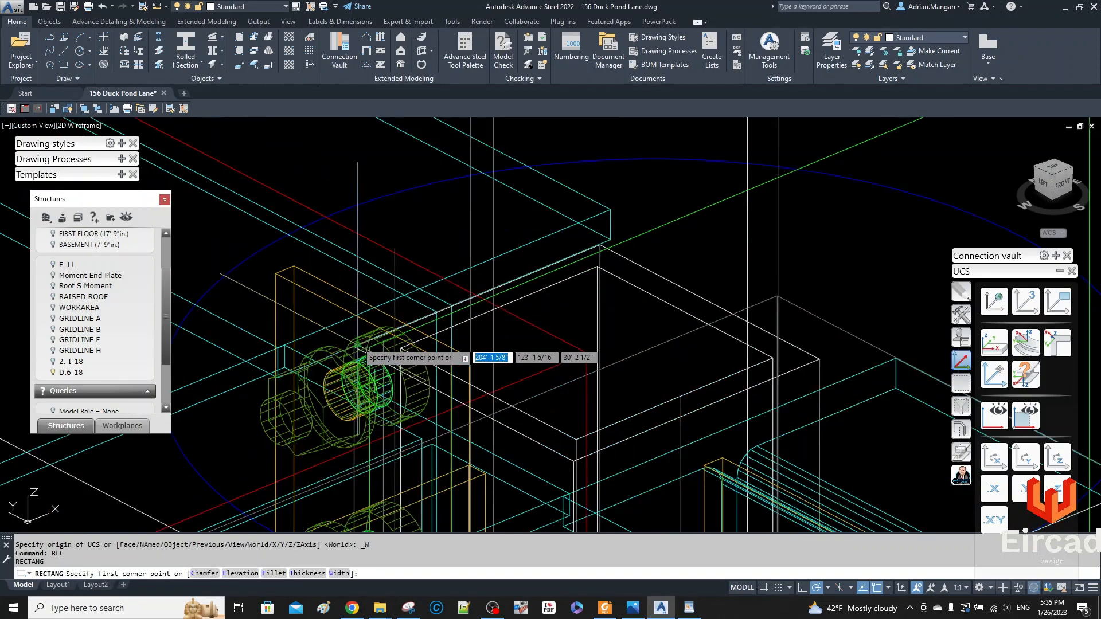
{"action": "left_click", "coordinate": [351, 349]}
{"action": "scroll", "coordinate": [510, 332], "scroll_direction": "down", "scroll_amount": 5}
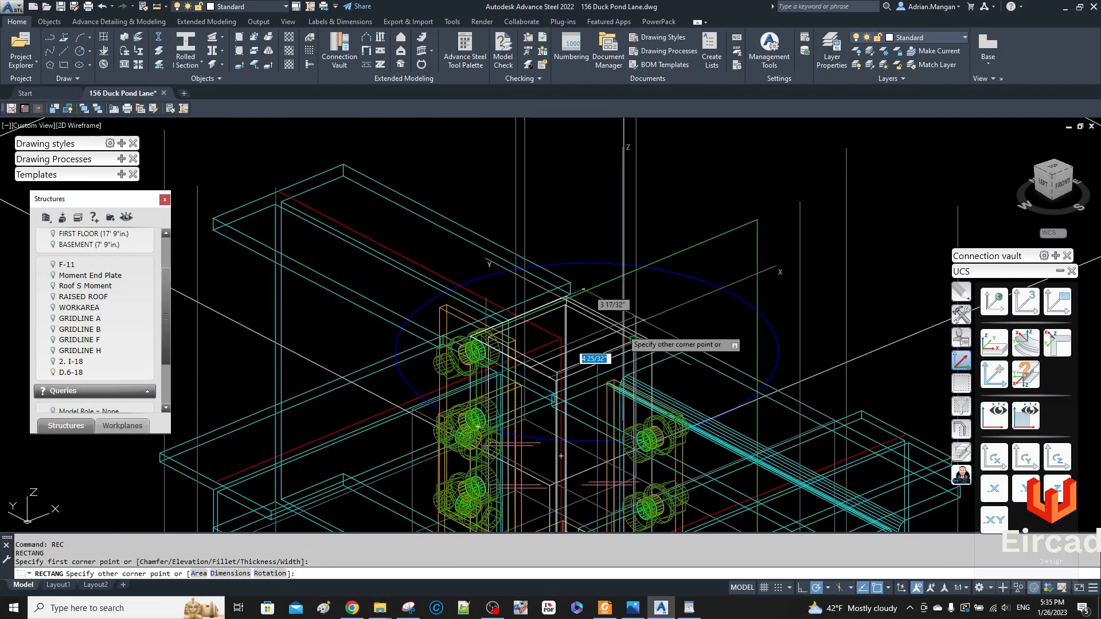
{"action": "left_click", "coordinate": [652, 341]}
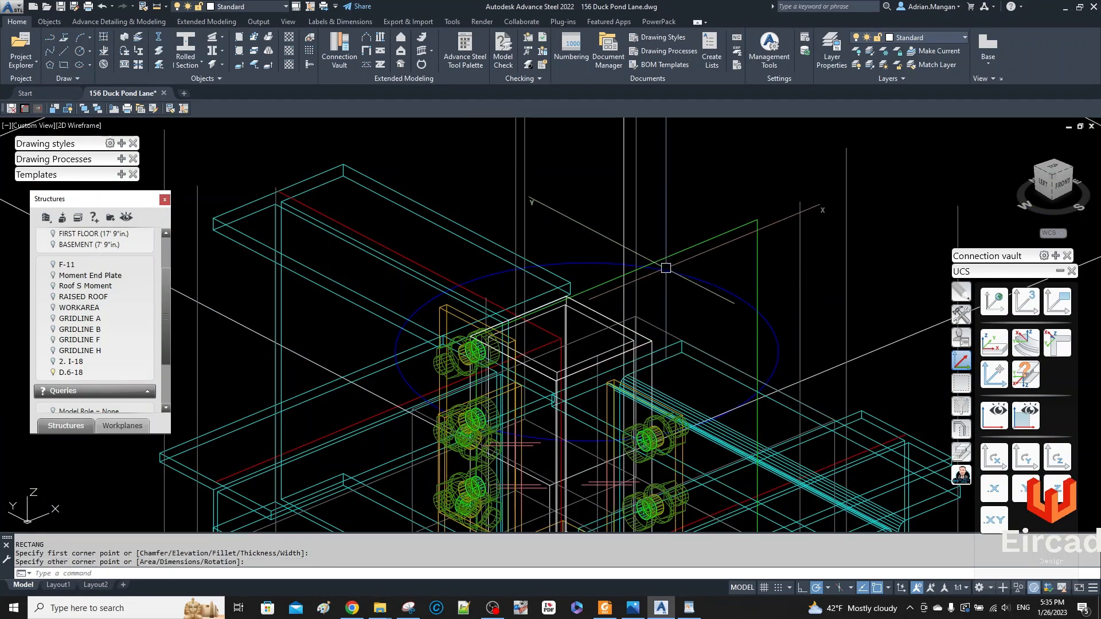
Offset the column-top rectangle outward by 0.5 inch.
{"action": "type", "text": "o"}
{"action": "key", "text": "Return"}
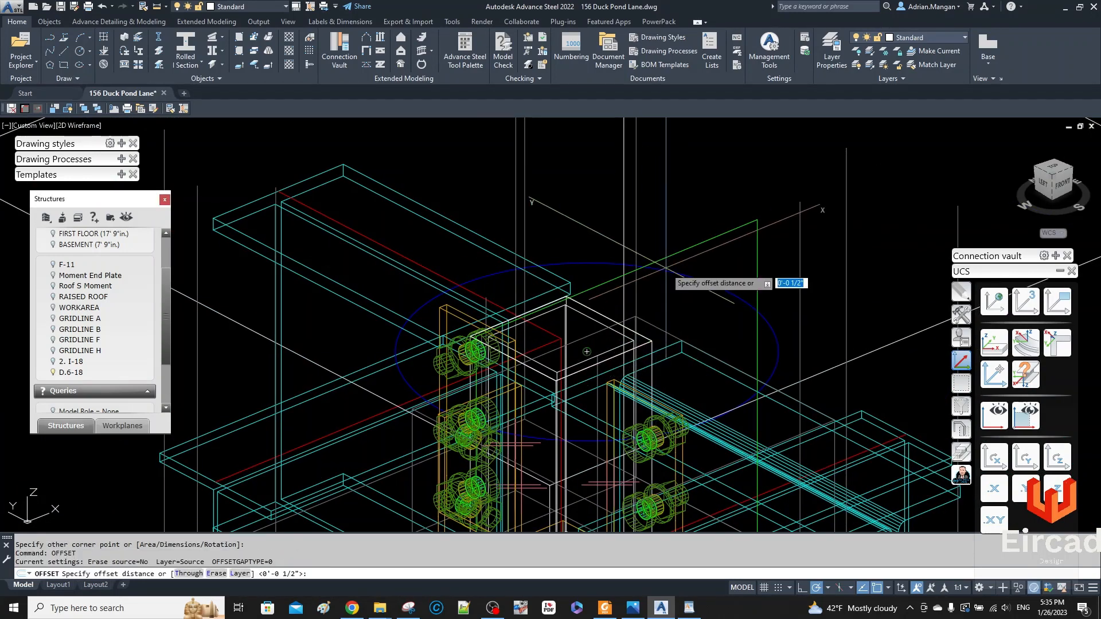
{"action": "type", "text": ".5"}
{"action": "key", "text": "Return"}
{"action": "left_click", "coordinate": [588, 318]}
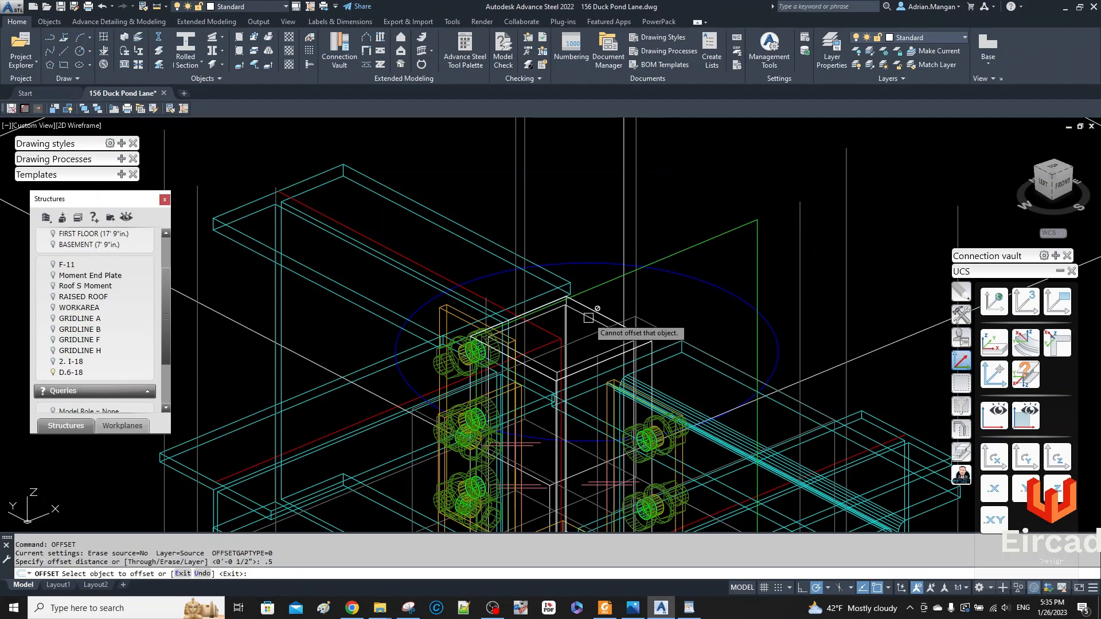
{"action": "left_click", "coordinate": [590, 304]}
{"action": "left_click", "coordinate": [602, 278]}
{"action": "right_click", "coordinate": [605, 280]}
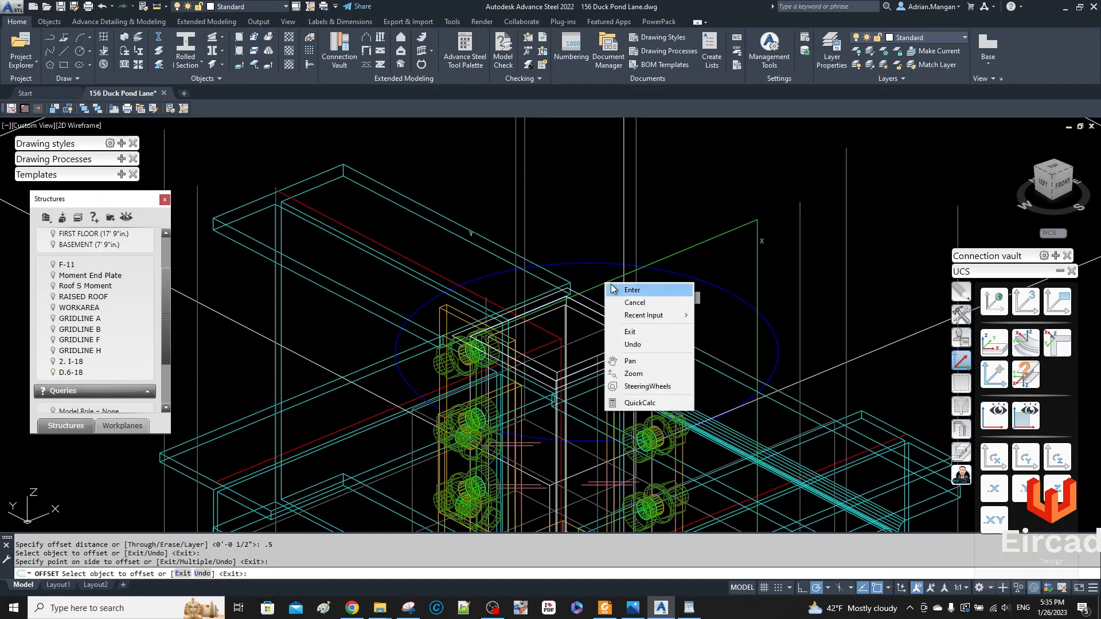
{"action": "left_click", "coordinate": [612, 285]}
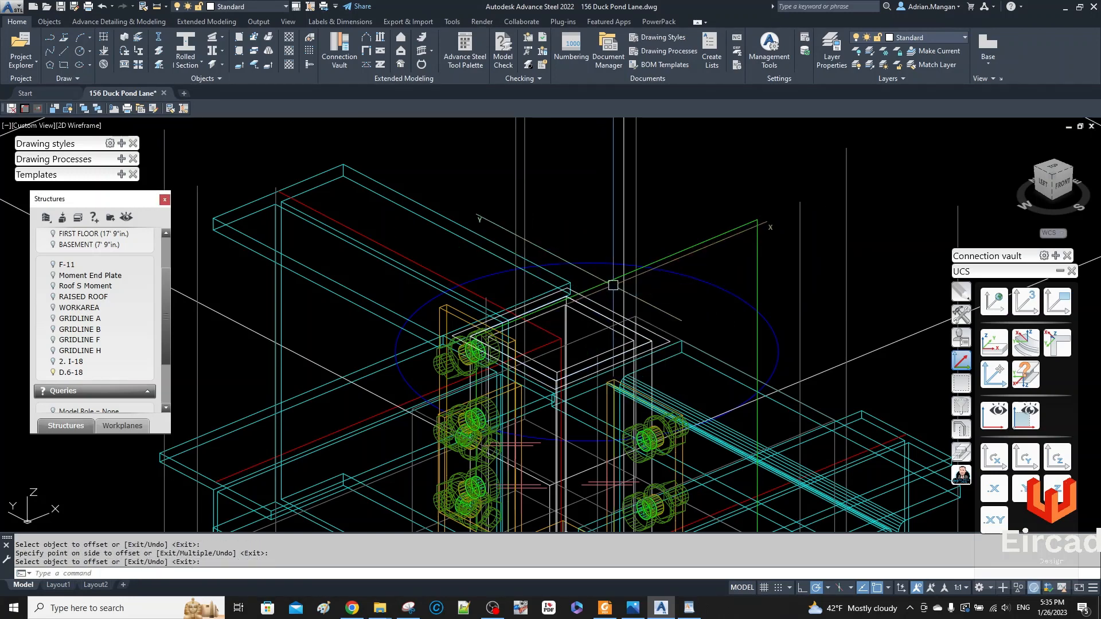
Move the UCS origin to the offset rectangle's edge and create a plate from that polyline.
{"action": "left_click", "coordinate": [989, 374]}
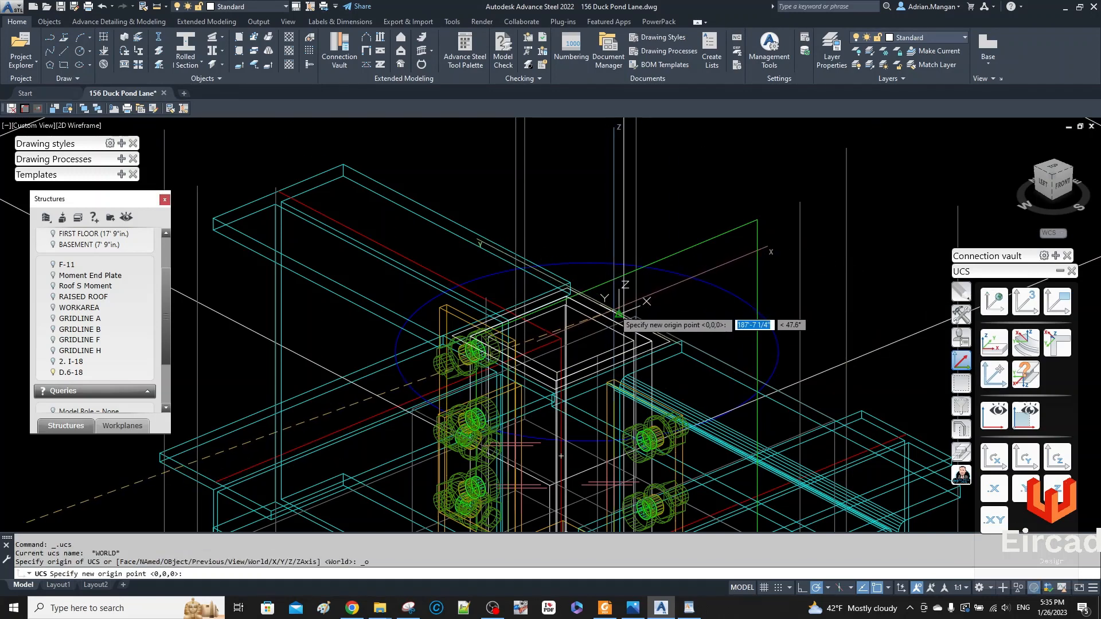
{"action": "left_click", "coordinate": [618, 313]}
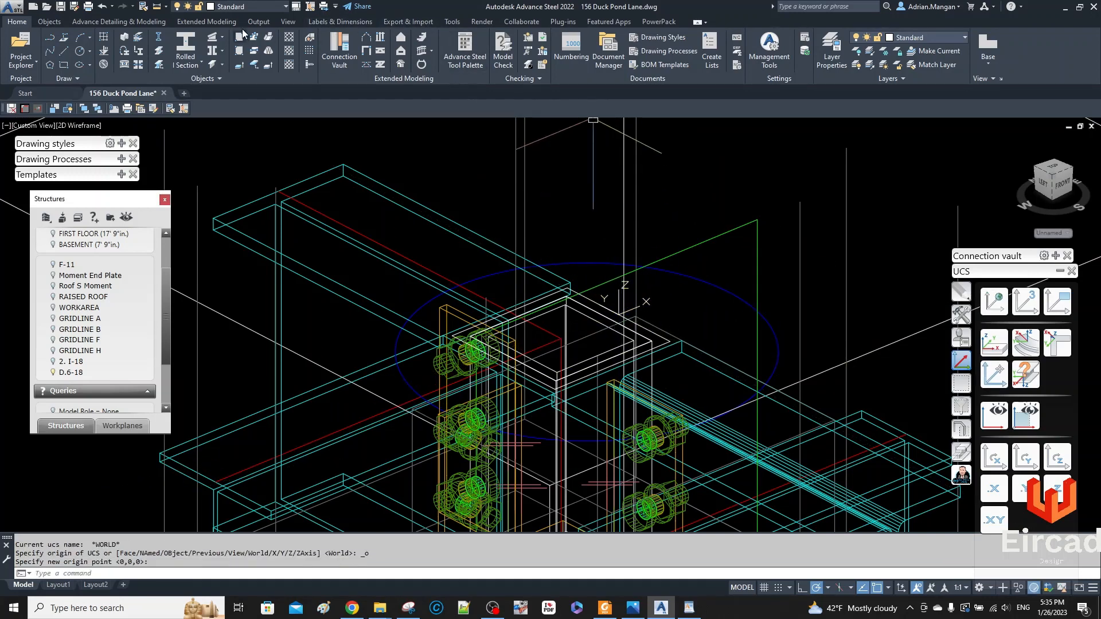
{"action": "left_click", "coordinate": [58, 22]}
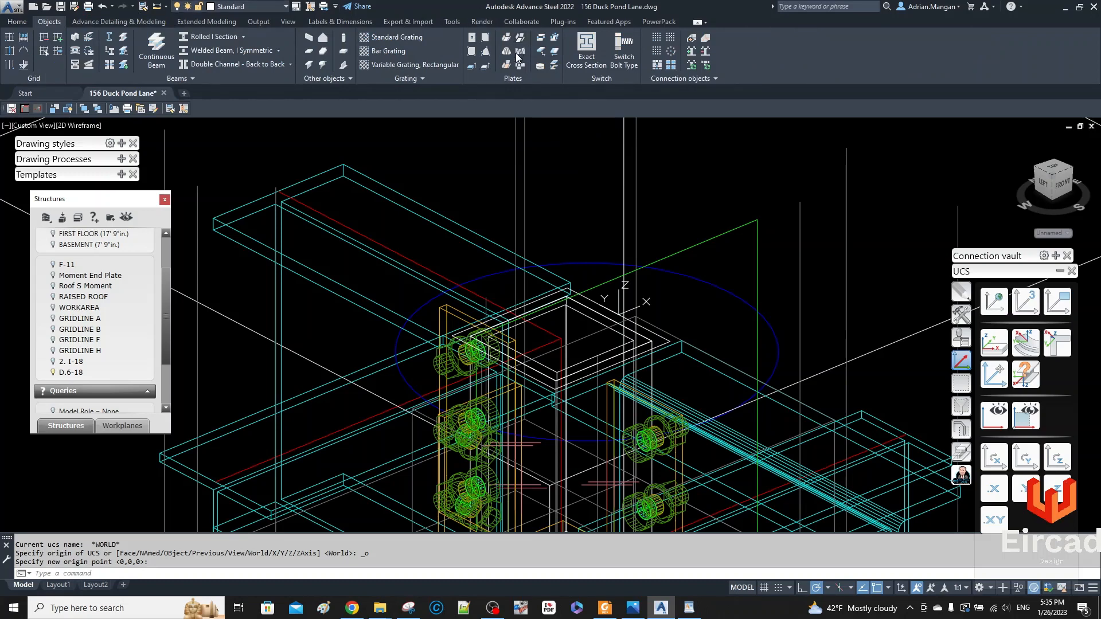
{"action": "left_click", "coordinate": [471, 67]}
{"action": "scroll", "coordinate": [607, 313], "scroll_direction": "up", "scroll_amount": 4}
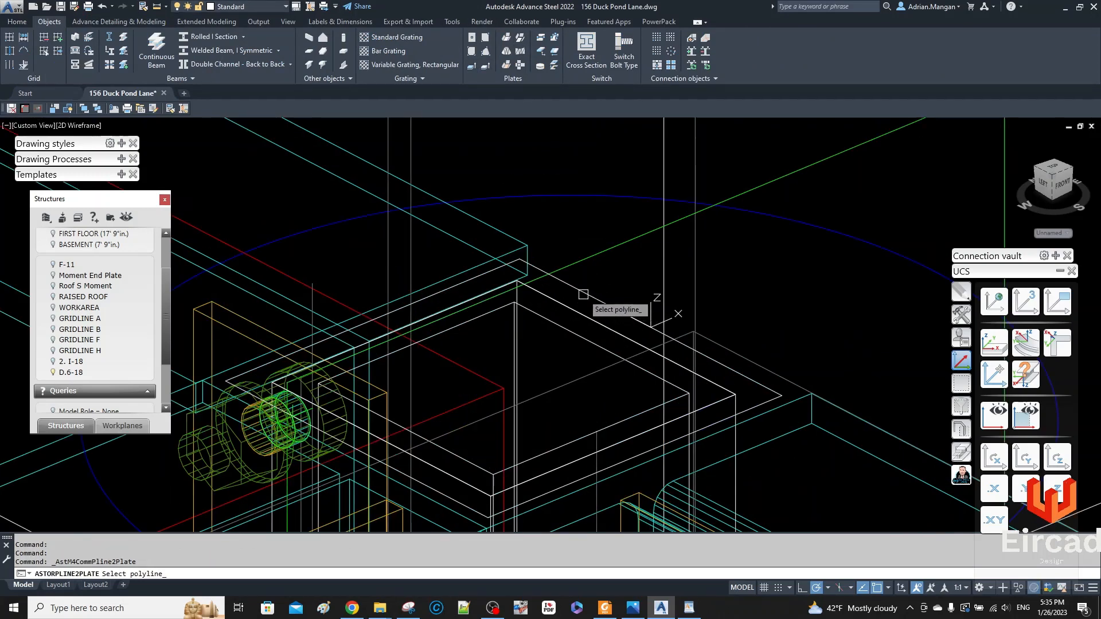
{"action": "left_click", "coordinate": [590, 299]}
{"action": "key", "text": "Return"}
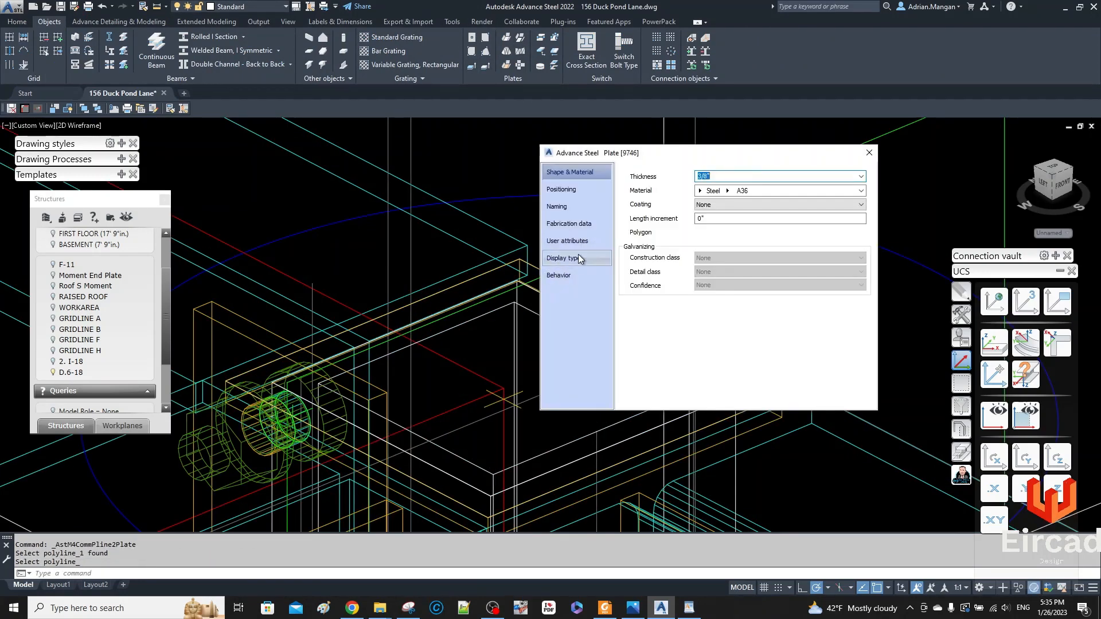
Set the new column-top plate's justification to 0.00 and finish its properties.
{"action": "left_click", "coordinate": [577, 191]}
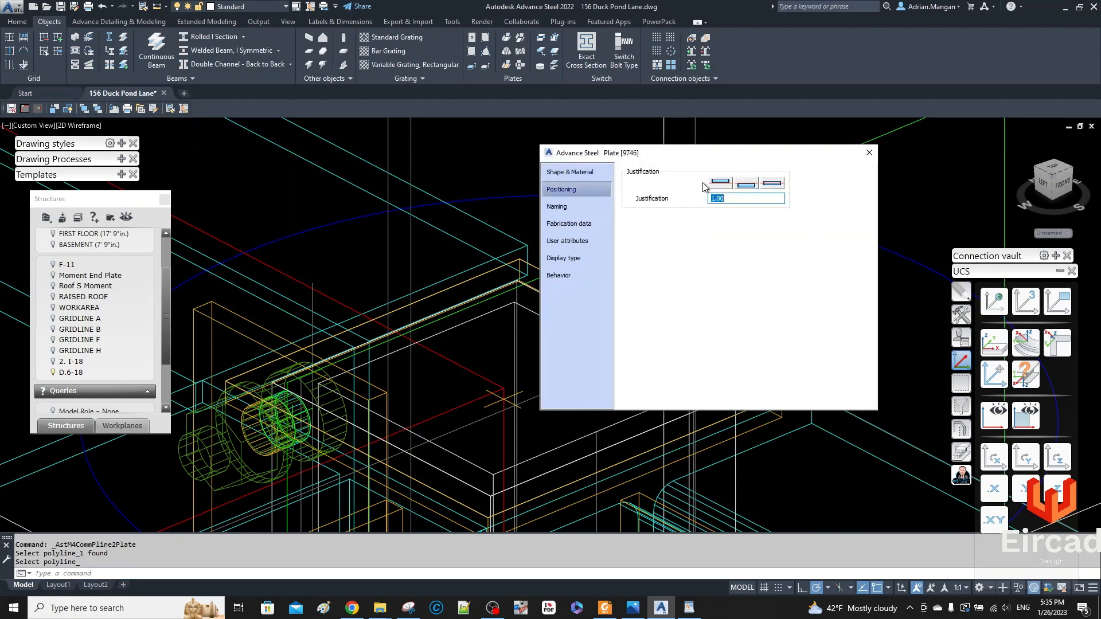
{"action": "left_click", "coordinate": [749, 189]}
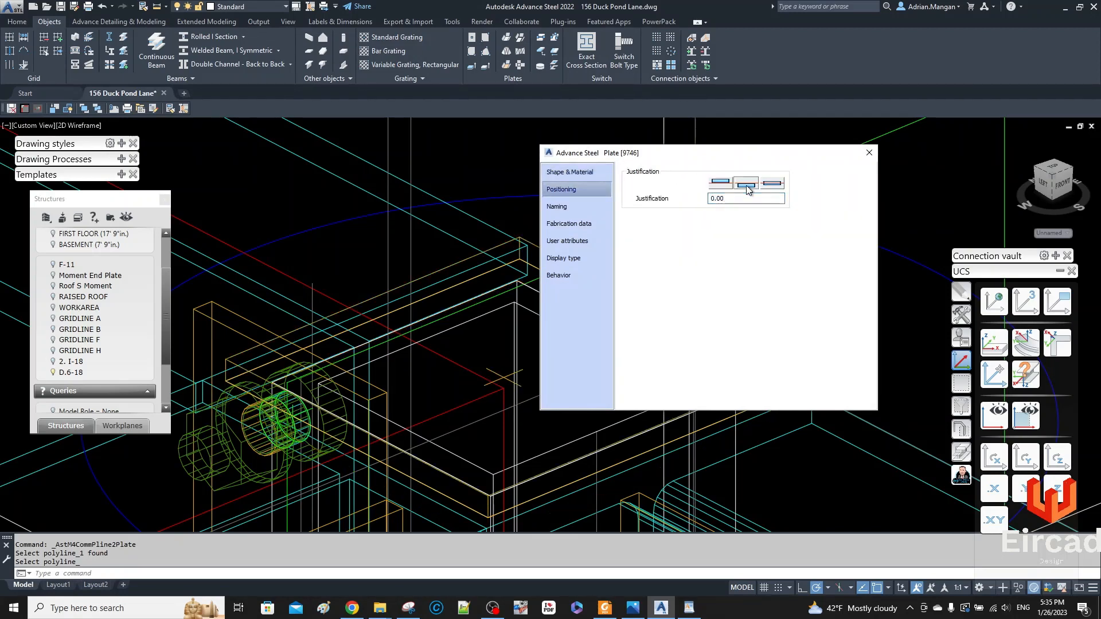
{"action": "left_click", "coordinate": [870, 155]}
Return to the Shaded visual style and examine from the front how the beam's bottom flange meets the thick plate through the column.
{"action": "scroll", "coordinate": [700, 237], "scroll_direction": "down", "scroll_amount": 6}
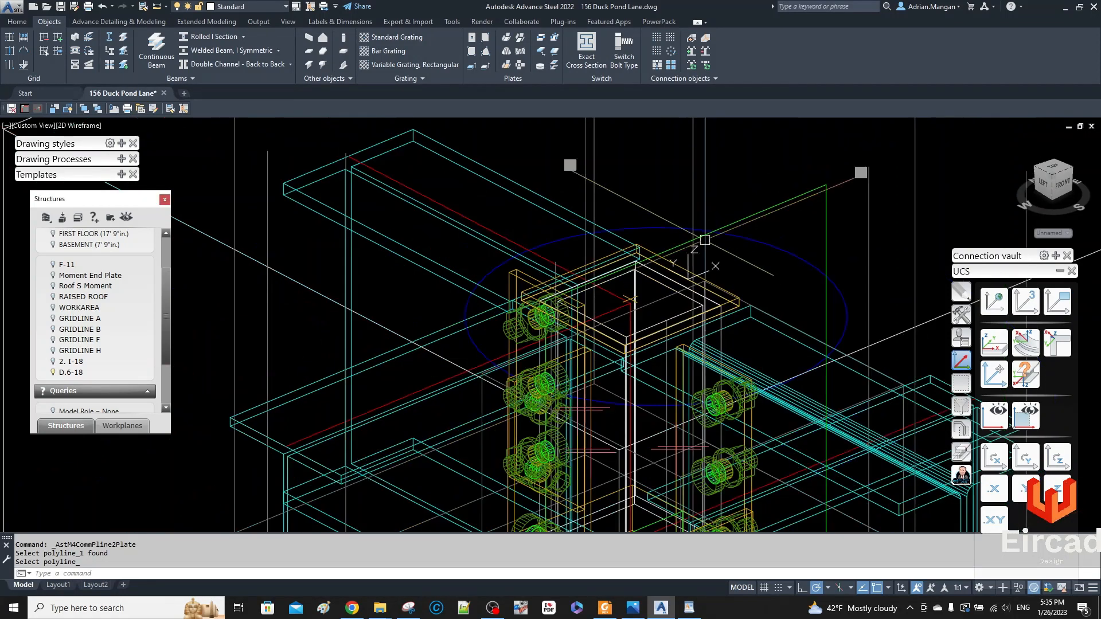
{"action": "middle_click_drag", "start_coordinate": [700, 239], "coordinate": [685, 173]}
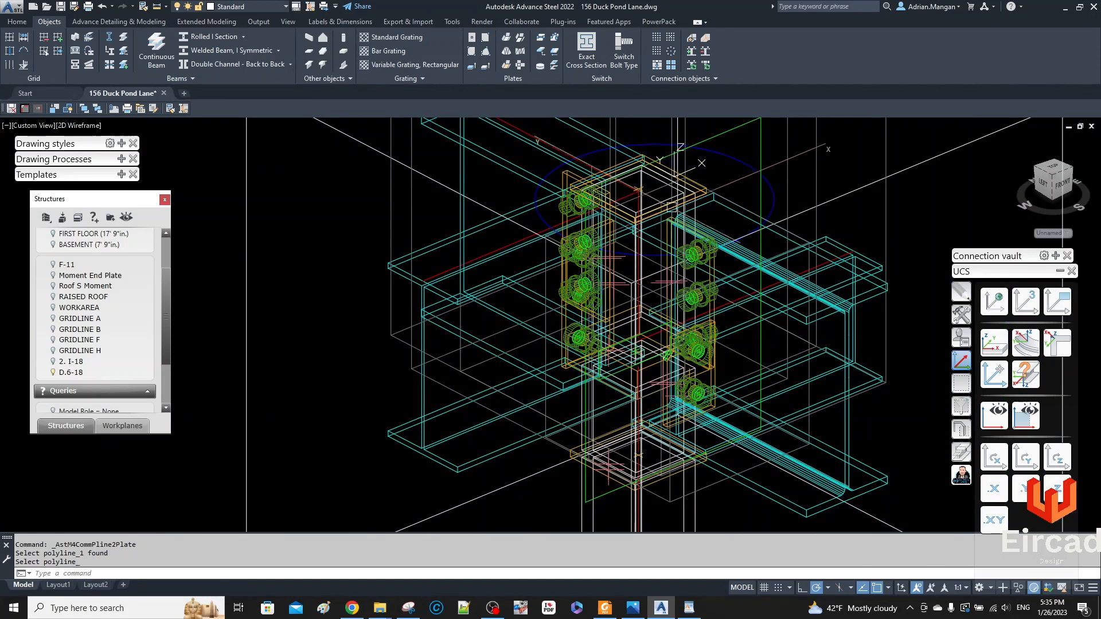
{"action": "middle_click_drag", "start_coordinate": [671, 364], "coordinate": [679, 367], "text": "shift"}
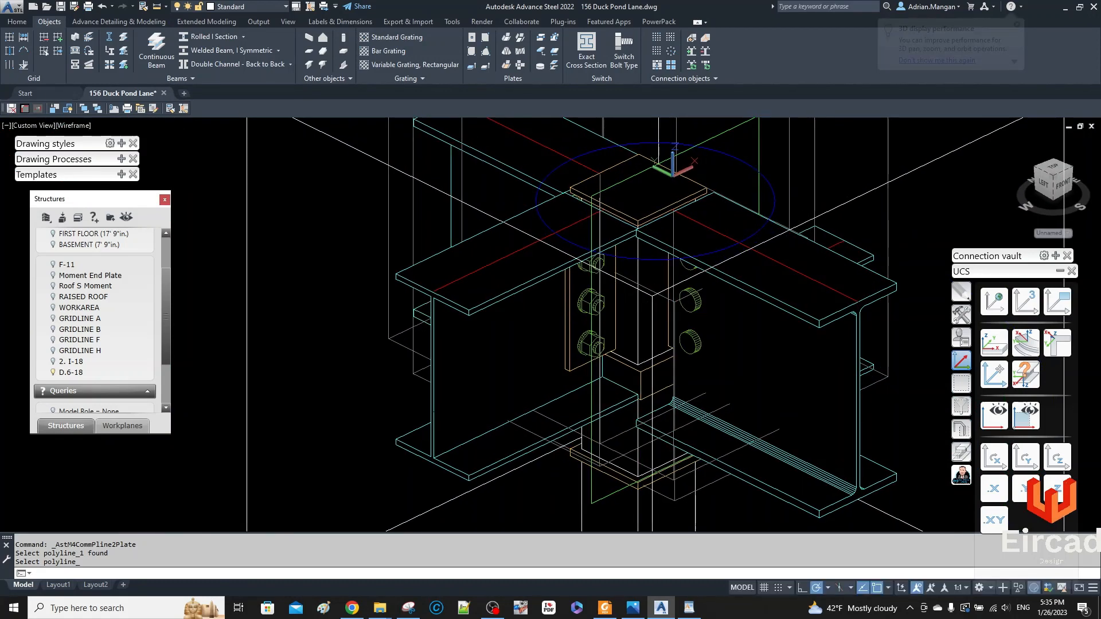
{"action": "left_click", "coordinate": [73, 125]}
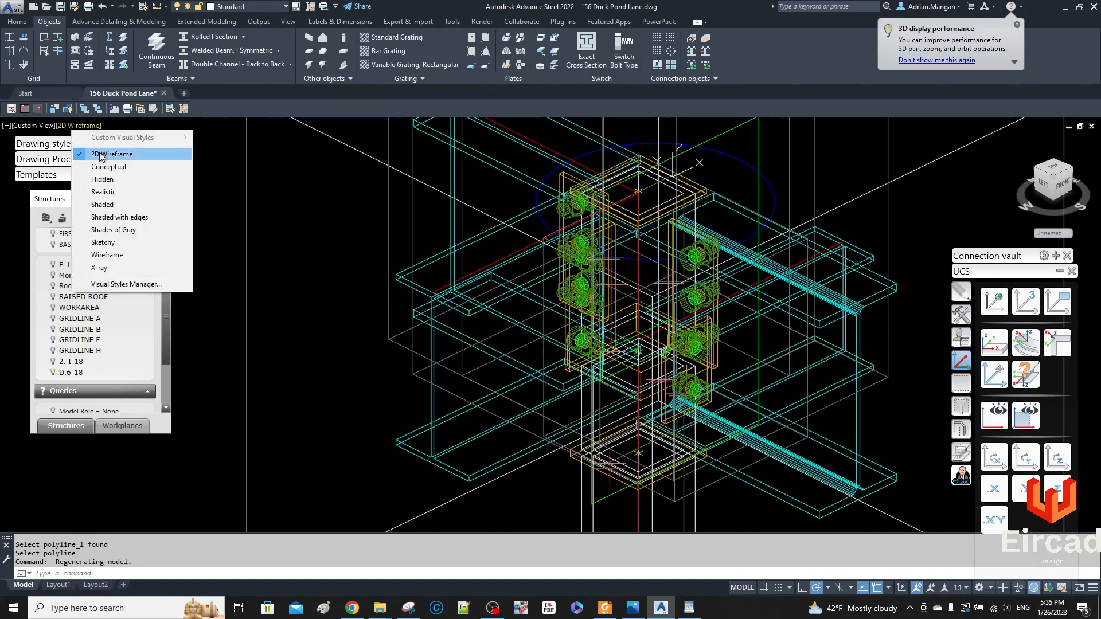
{"action": "left_click", "coordinate": [111, 206]}
{"action": "scroll", "coordinate": [633, 363], "scroll_direction": "up", "scroll_amount": 5}
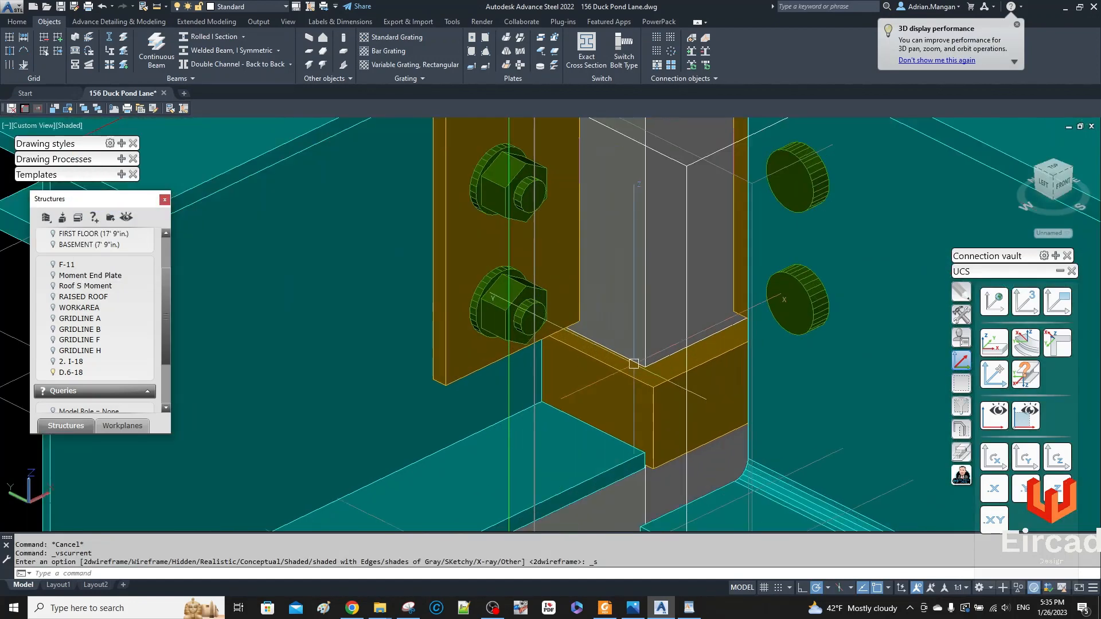
{"action": "scroll", "coordinate": [634, 364], "scroll_direction": "down", "scroll_amount": 2}
{"action": "mouse_move", "coordinate": [634, 364]}
{"action": "middle_mouse_down", "text": "shift"}
{"action": "mouse_move", "coordinate": [533, 317]}
{"action": "mouse_move", "coordinate": [565, 322]}
{"action": "mouse_move", "coordinate": [624, 365]}
{"action": "mouse_move", "coordinate": [614, 380]}
{"action": "mouse_move", "coordinate": [549, 374]}
{"action": "mouse_move", "coordinate": [474, 346]}
{"action": "mouse_move", "coordinate": [487, 332]}
{"action": "mouse_move", "coordinate": [450, 315]}
{"action": "middle_mouse_up", "text": "shift"}
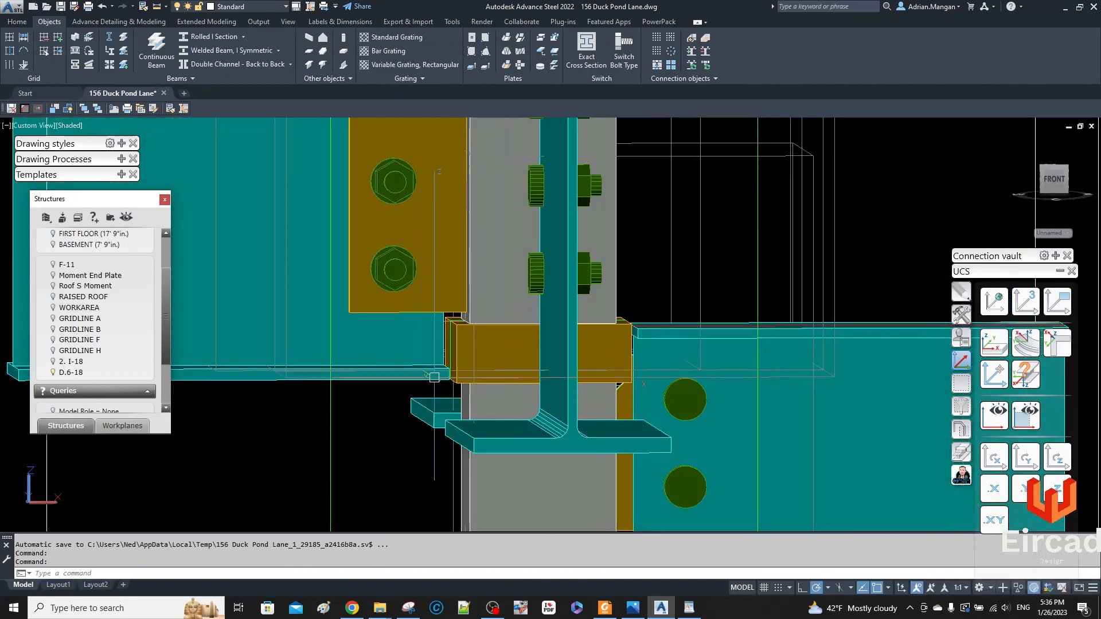
{"action": "scroll", "coordinate": [451, 379], "scroll_direction": "up", "scroll_amount": 4}
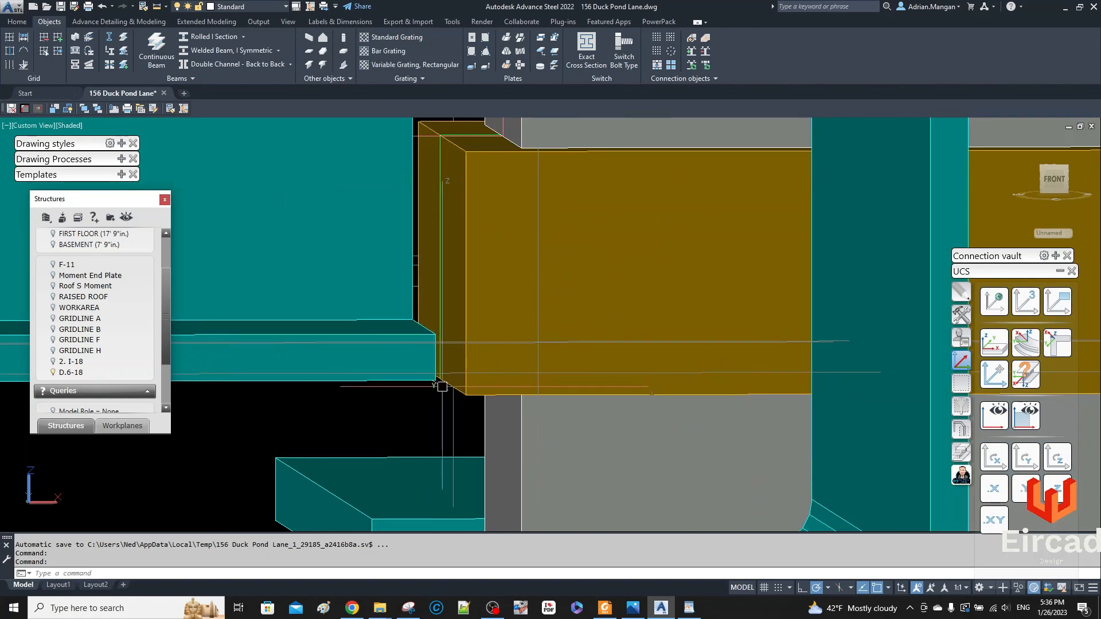
{"action": "middle_click_drag", "start_coordinate": [451, 383], "coordinate": [453, 382], "text": "shift"}
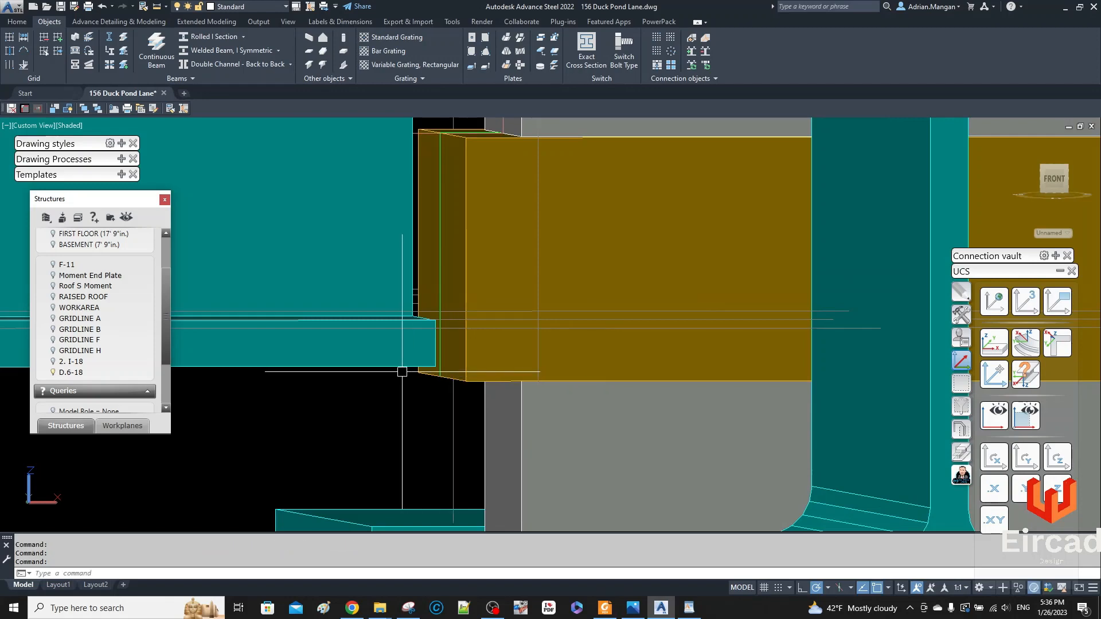
Examine how the beam flanges meet the thick through plate at the column, from the front and around to the right side.
{"action": "scroll", "coordinate": [556, 425], "scroll_direction": "down", "scroll_amount": 4}
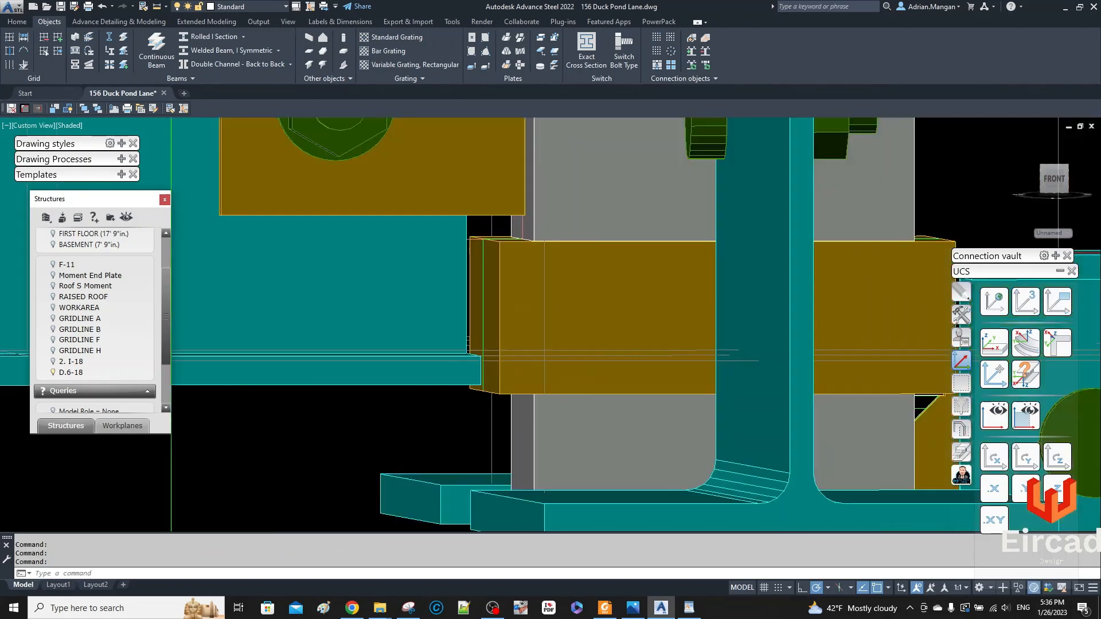
{"action": "middle_click_drag", "start_coordinate": [533, 402], "coordinate": [518, 391]}
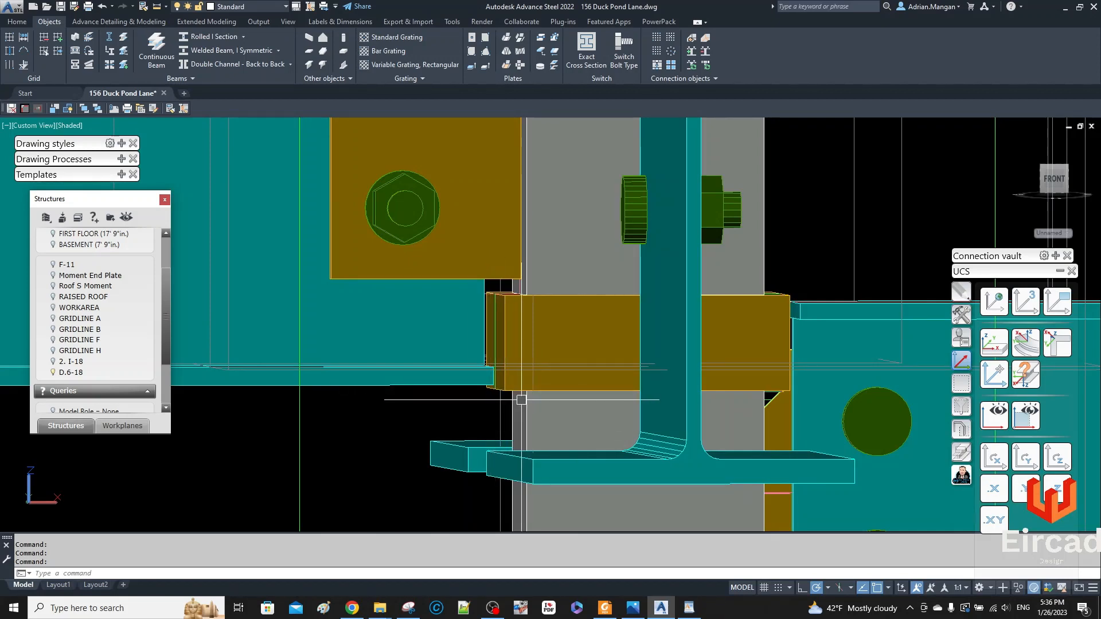
{"action": "scroll", "coordinate": [521, 401], "scroll_direction": "down", "scroll_amount": 3}
{"action": "middle_click_drag", "start_coordinate": [522, 401], "coordinate": [455, 304]}
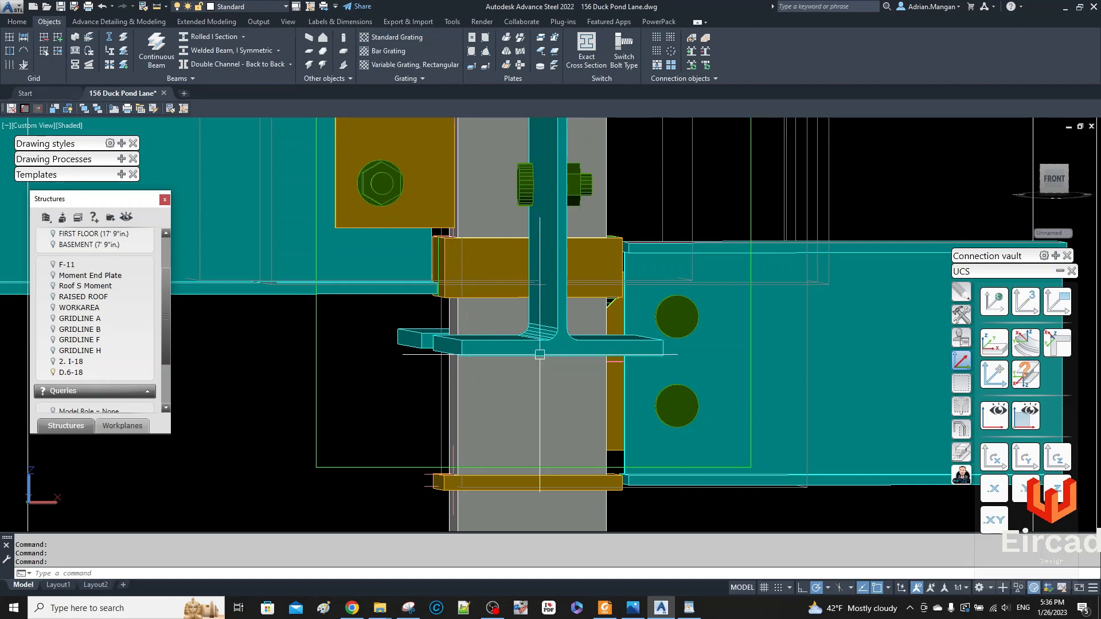
{"action": "scroll", "coordinate": [637, 281], "scroll_direction": "down", "scroll_amount": 2}
{"action": "middle_click_drag", "start_coordinate": [573, 298], "coordinate": [498, 329], "text": "shift"}
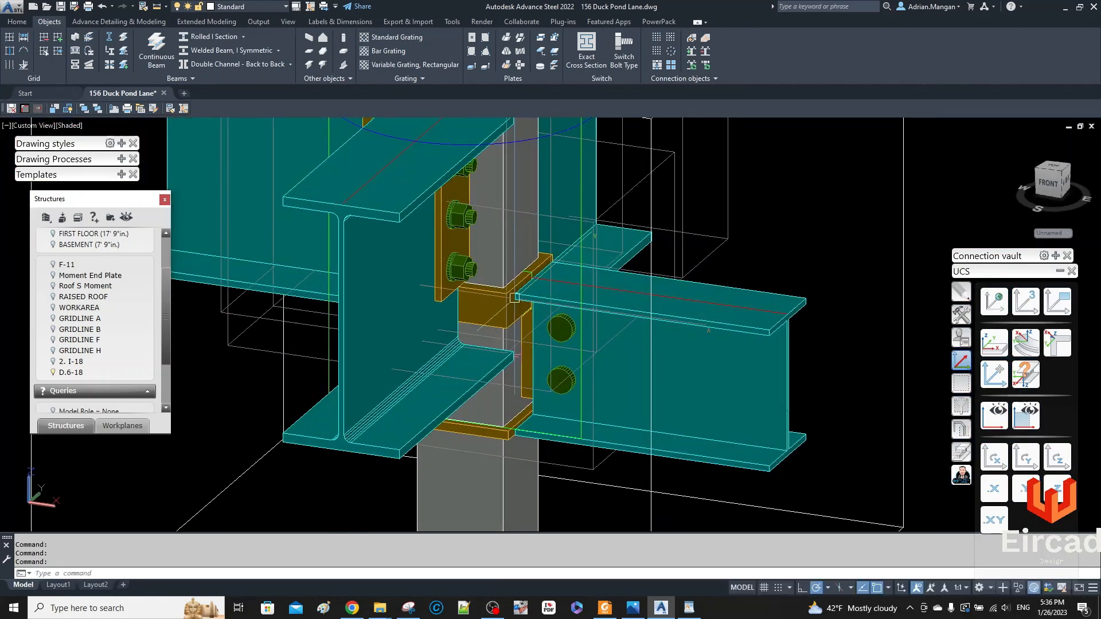
{"action": "scroll", "coordinate": [513, 290], "scroll_direction": "up", "scroll_amount": 3}
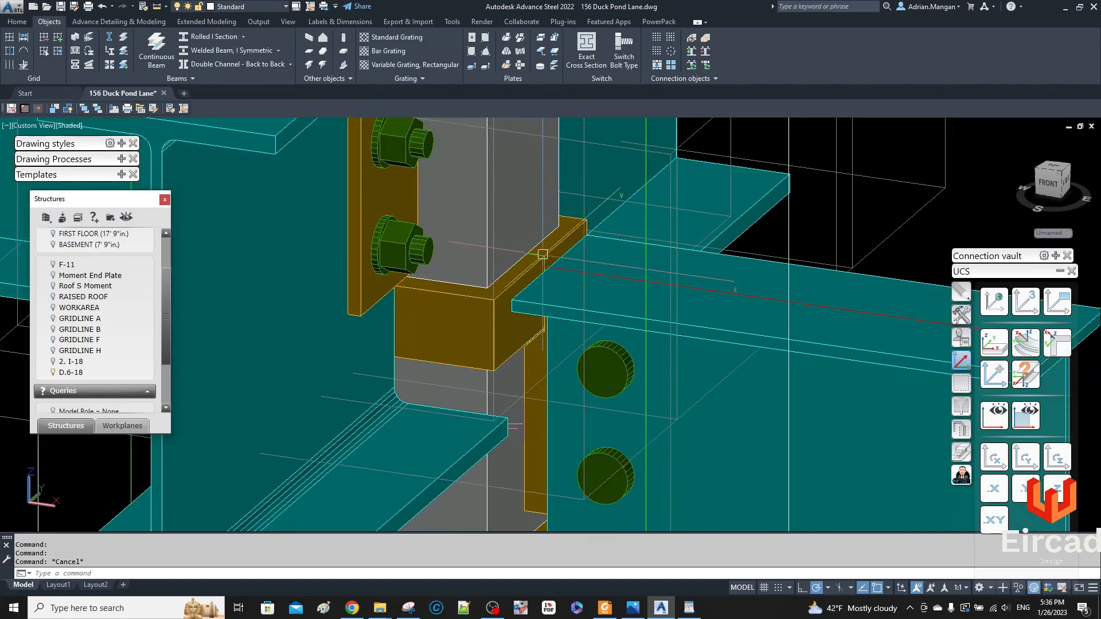
{"action": "middle_click_drag", "start_coordinate": [448, 305], "coordinate": [316, 298], "text": "shift"}
{"action": "scroll", "coordinate": [386, 222], "scroll_direction": "up", "scroll_amount": 3}
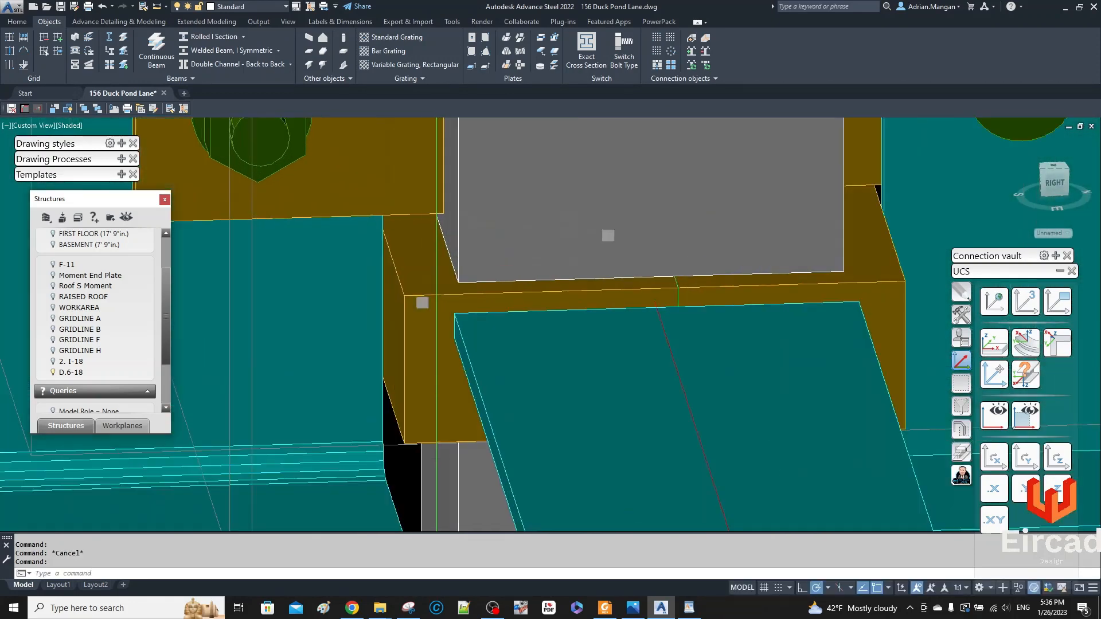
Open the shear plate connection of the deeper beam beside the thick plate and review its beam cut settings.
{"action": "left_click", "coordinate": [367, 237]}
{"action": "left_click", "coordinate": [393, 203]}
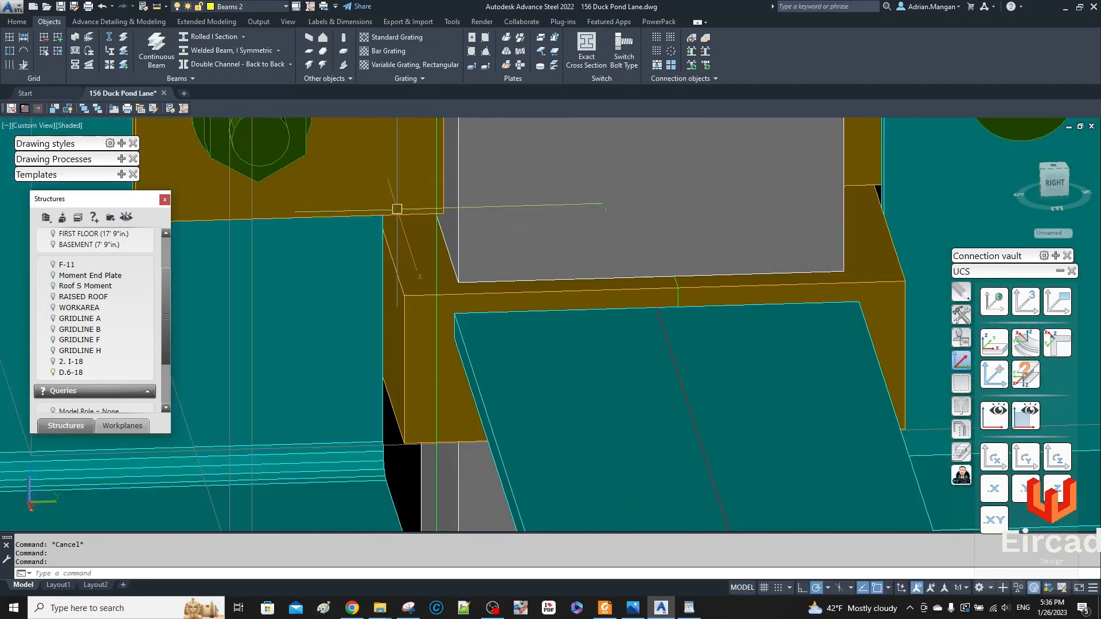
{"action": "right_click", "coordinate": [390, 193]}
{"action": "left_click", "coordinate": [473, 379]}
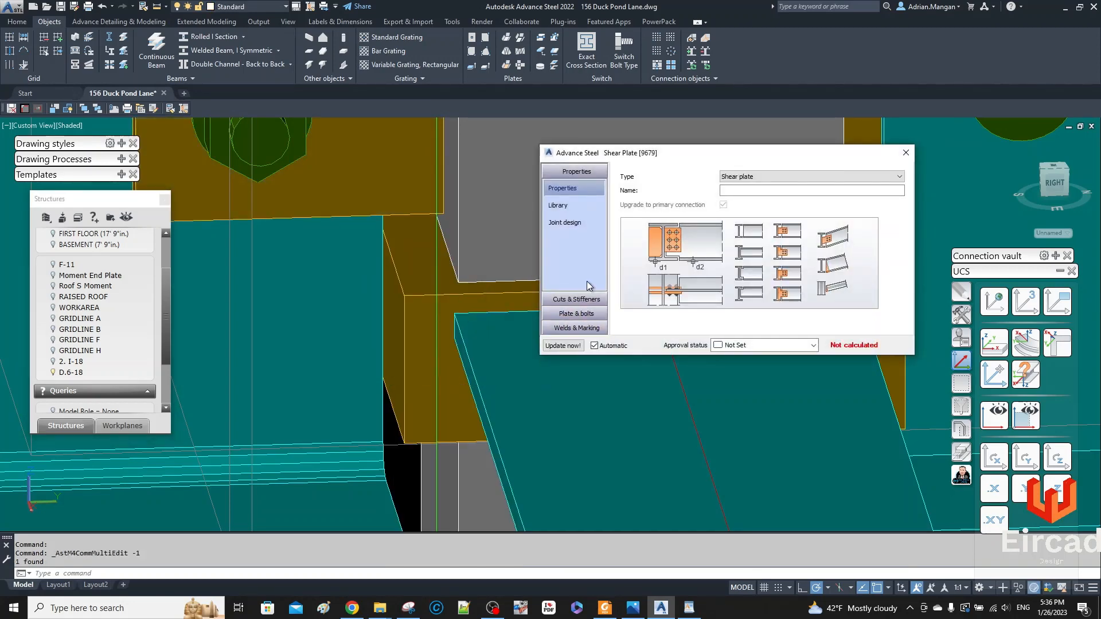
{"action": "left_click", "coordinate": [580, 299]}
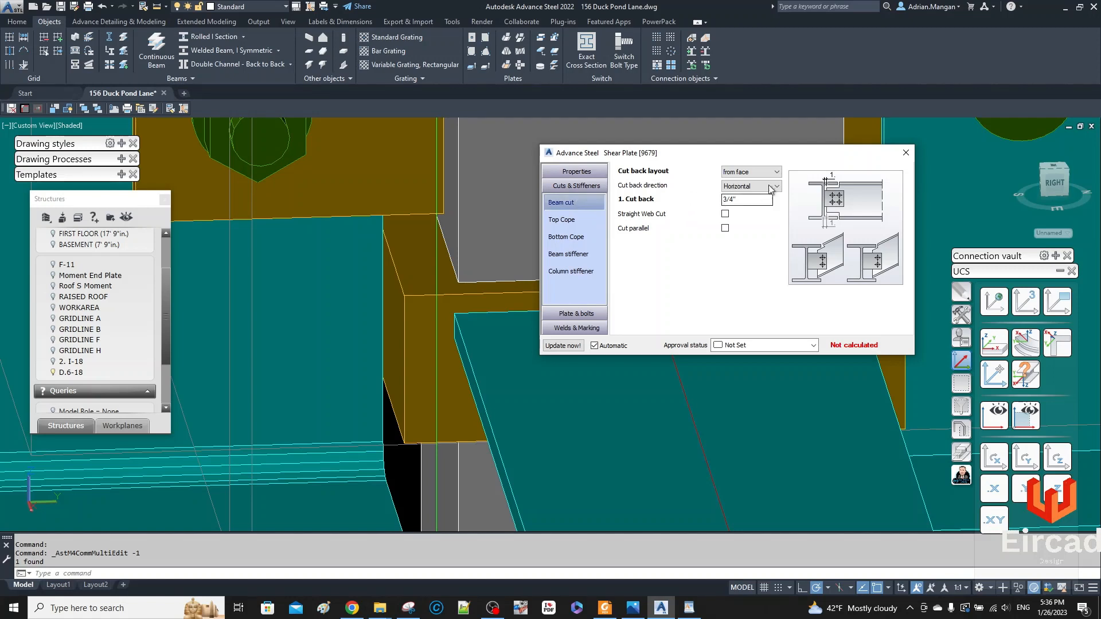
{"action": "left_click", "coordinate": [906, 153]}
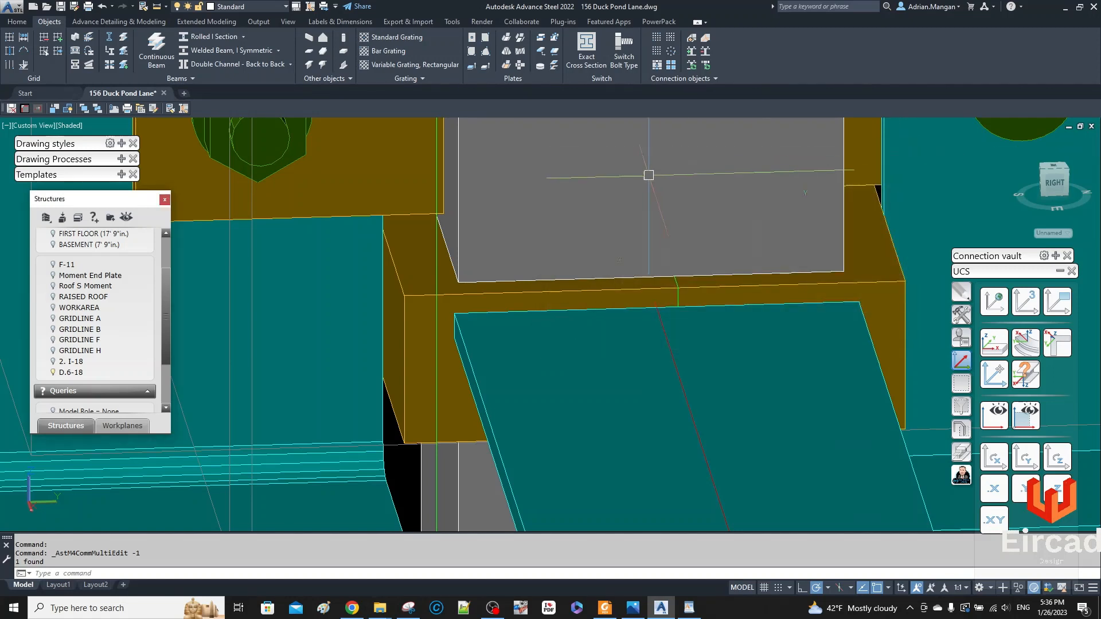
Examine the thick through plate and the adjoining deep beams from the opposite side of the column.
{"action": "left_click", "coordinate": [407, 279]}
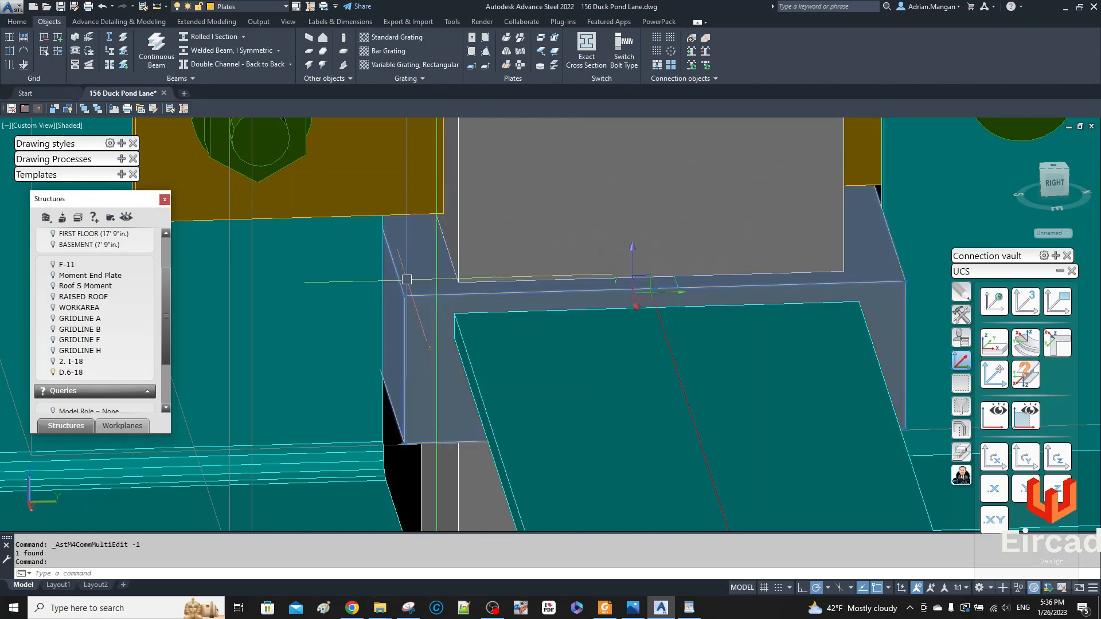
{"action": "left_click", "coordinate": [343, 273]}
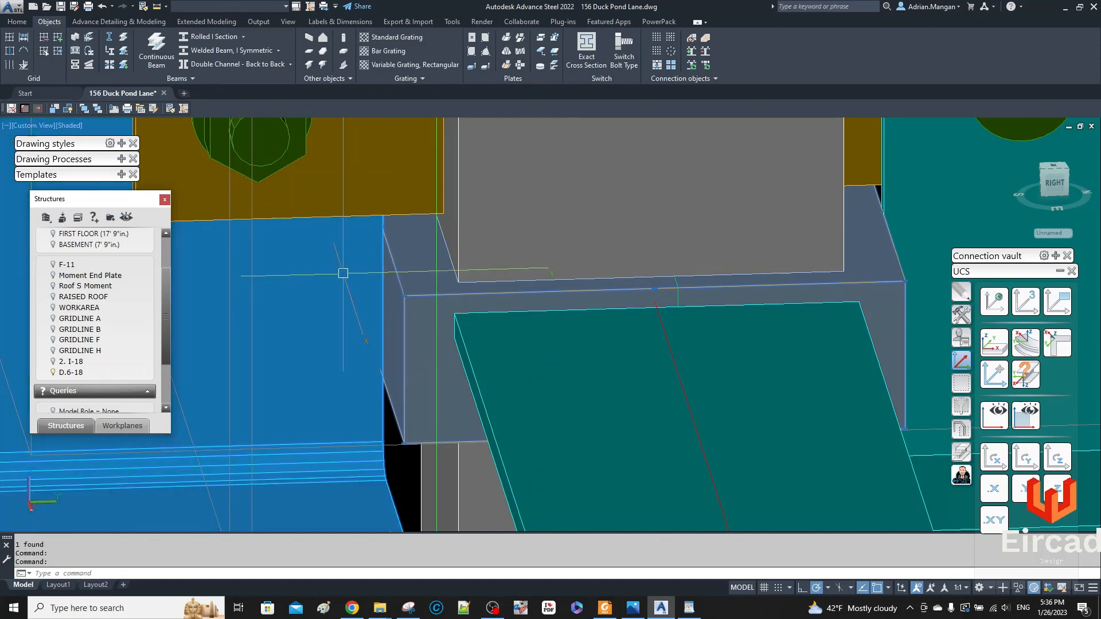
{"action": "key", "text": "Escape"}
{"action": "scroll", "coordinate": [343, 274], "scroll_direction": "down", "scroll_amount": 6}
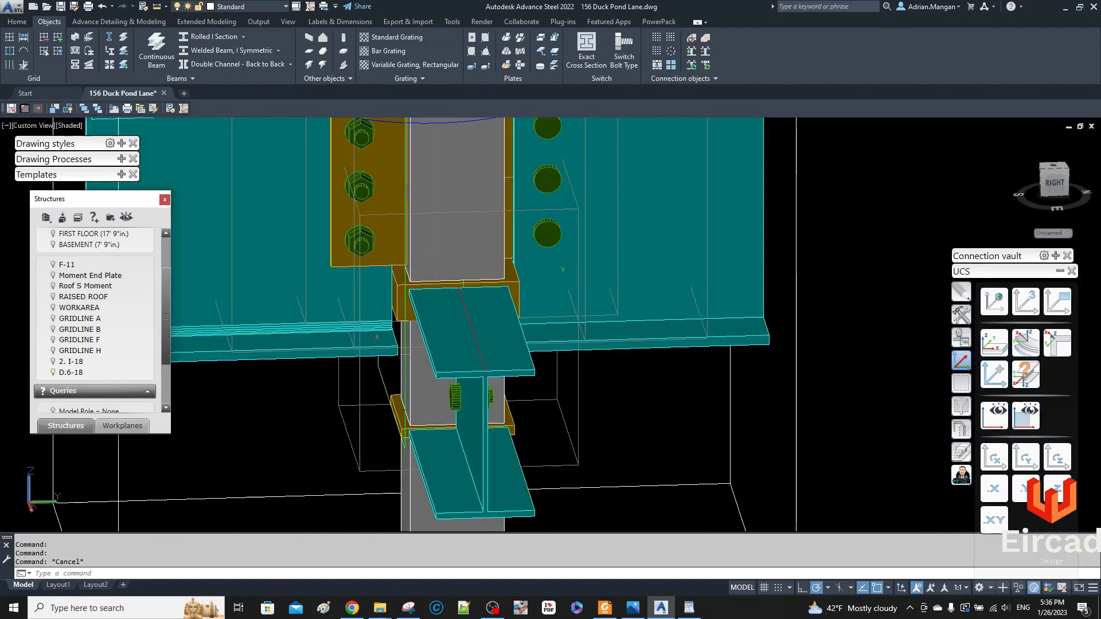
{"action": "middle_click_drag", "start_coordinate": [343, 273], "coordinate": [430, 314], "text": "shift"}
{"action": "scroll", "coordinate": [461, 351], "scroll_direction": "up", "scroll_amount": 5}
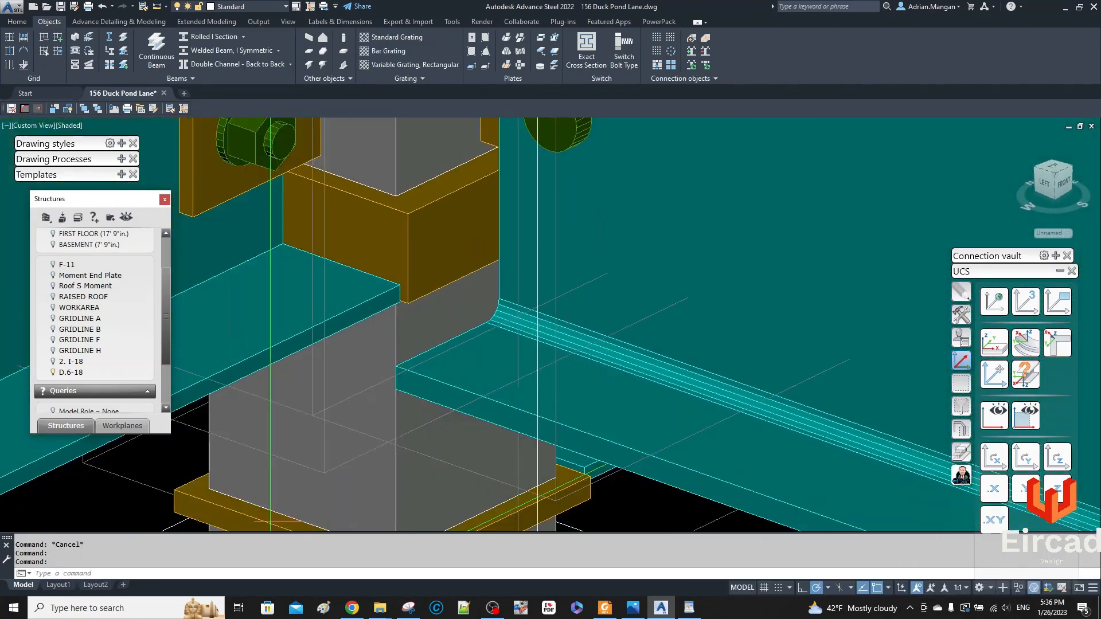
{"action": "scroll", "coordinate": [471, 313], "scroll_direction": "down", "scroll_amount": 2}
{"action": "scroll", "coordinate": [471, 313], "scroll_direction": "up", "scroll_amount": 3}
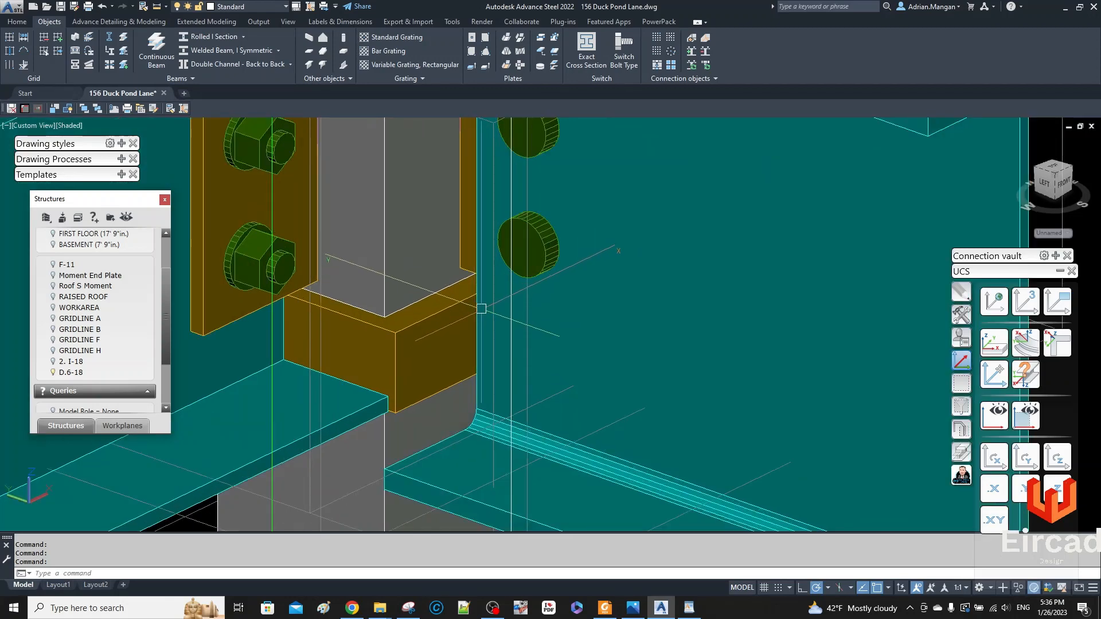
{"action": "left_click", "coordinate": [479, 265]}
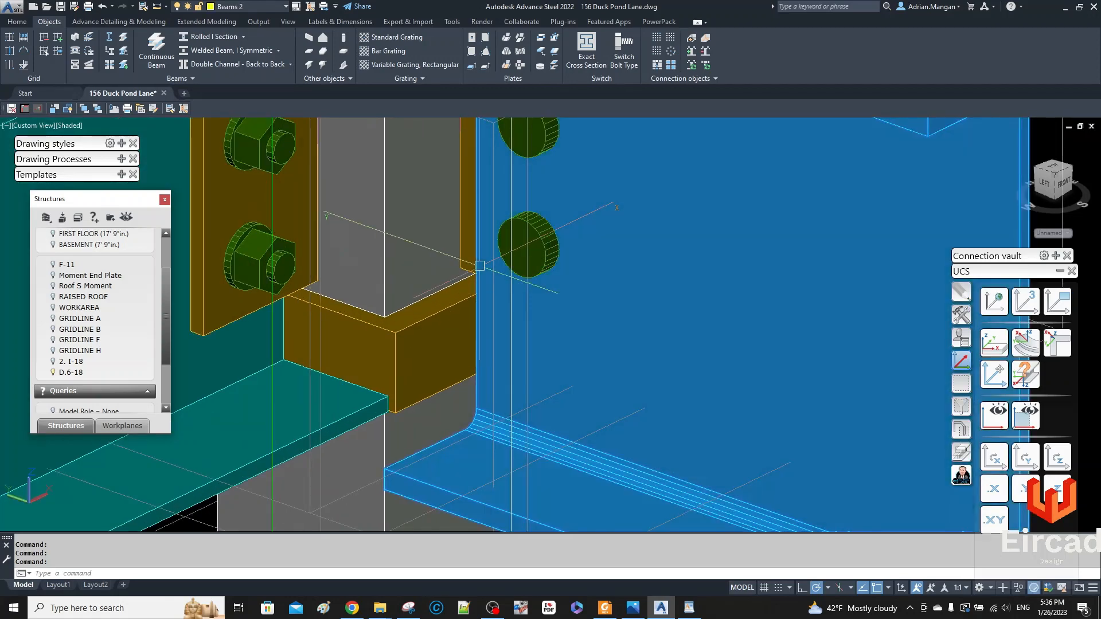
{"action": "key", "text": "Escape"}
{"action": "scroll", "coordinate": [550, 285], "scroll_direction": "down", "scroll_amount": 5}
{"action": "middle_click_drag", "start_coordinate": [562, 278], "coordinate": [384, 272], "text": "shift"}
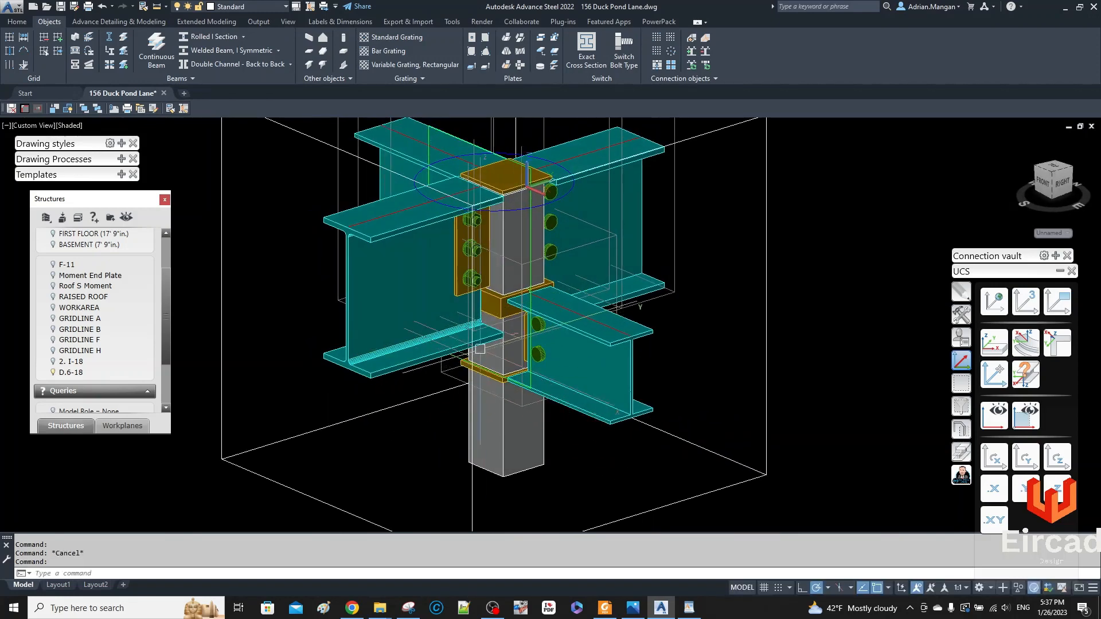
Inspect where the shallower beam's top flange meets the thick through plate on the column.
{"action": "scroll", "coordinate": [505, 344], "scroll_direction": "up", "scroll_amount": 6}
{"action": "scroll", "coordinate": [560, 386], "scroll_direction": "up", "scroll_amount": 3}
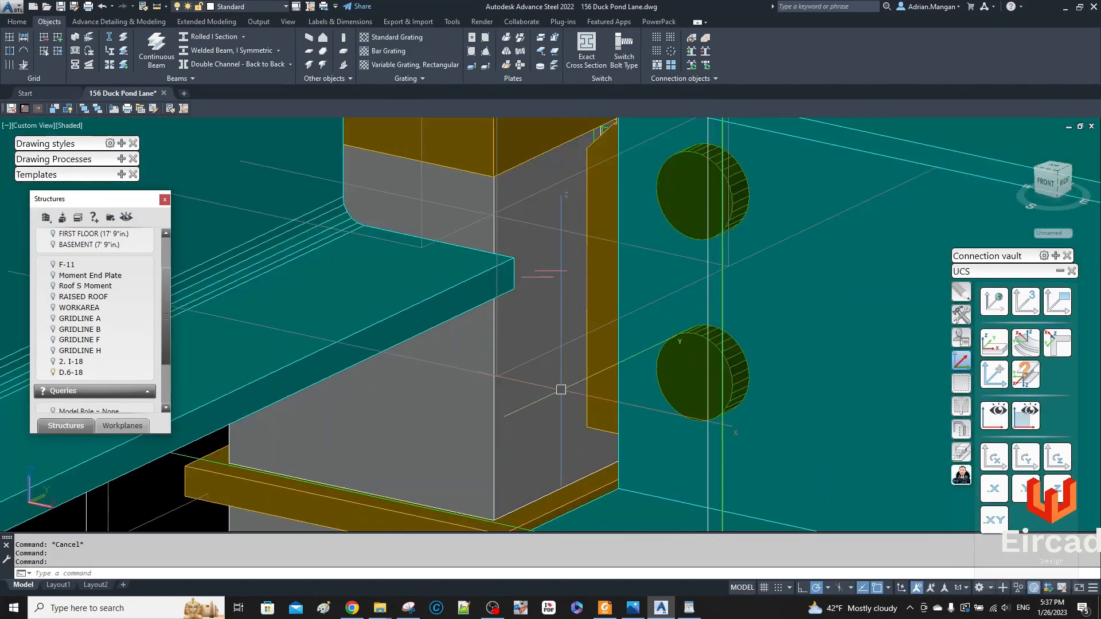
{"action": "scroll", "coordinate": [560, 386], "scroll_direction": "down", "scroll_amount": 4}
{"action": "middle_click_drag", "start_coordinate": [560, 385], "coordinate": [535, 389]}
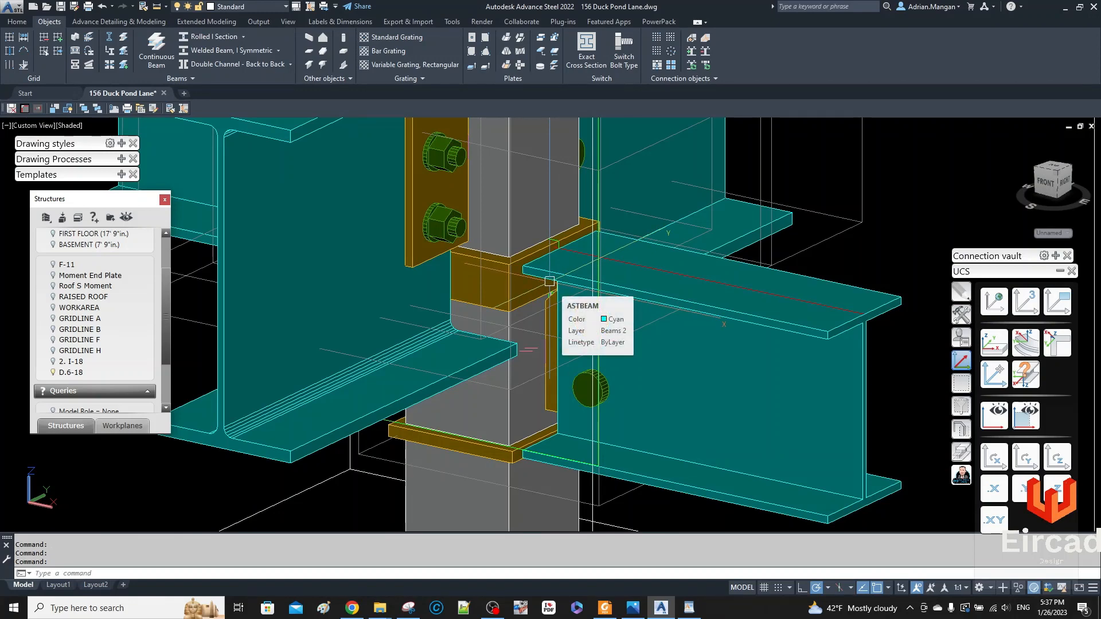
{"action": "scroll", "coordinate": [549, 281], "scroll_direction": "down", "scroll_amount": 3}
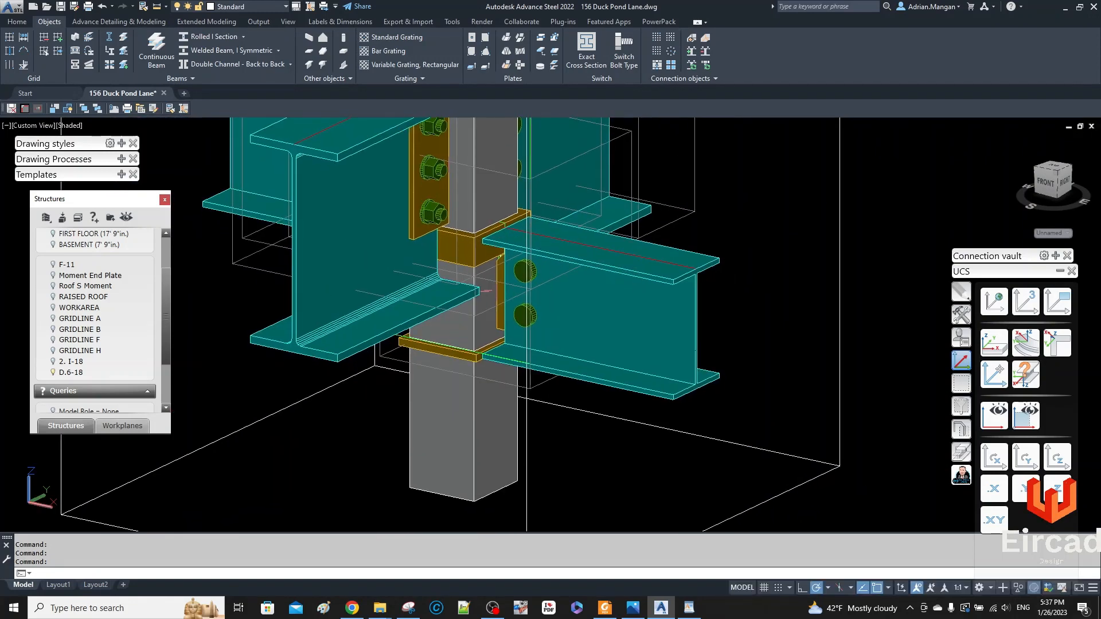
{"action": "scroll", "coordinate": [487, 291], "scroll_direction": "up", "scroll_amount": 4}
{"action": "scroll", "coordinate": [511, 345], "scroll_direction": "up", "scroll_amount": 2}
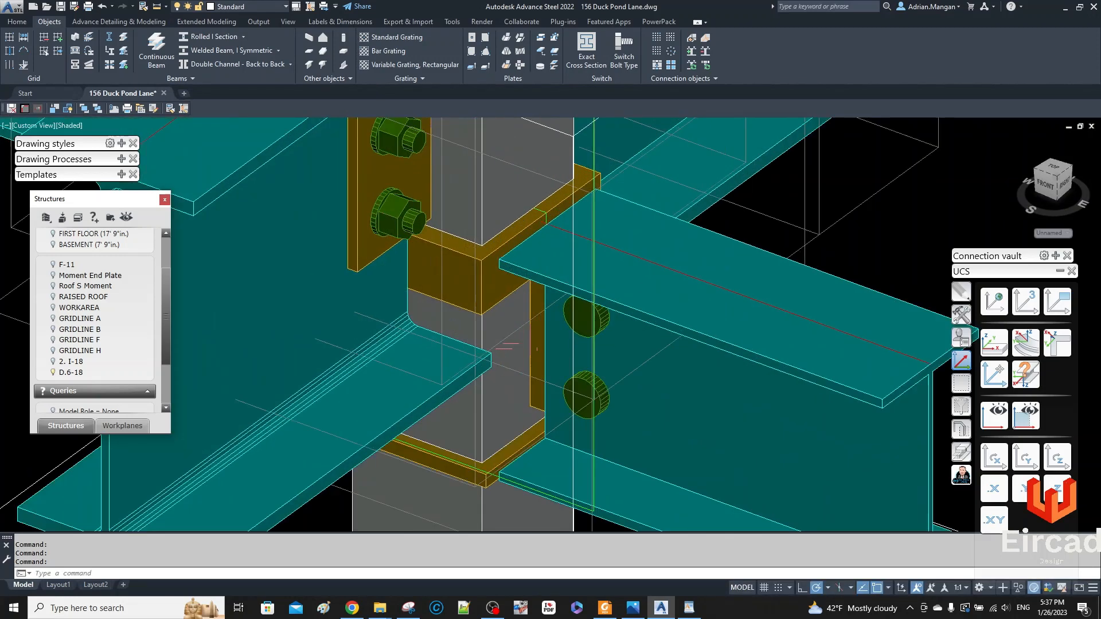
{"action": "scroll", "coordinate": [493, 263], "scroll_direction": "up", "scroll_amount": 3}
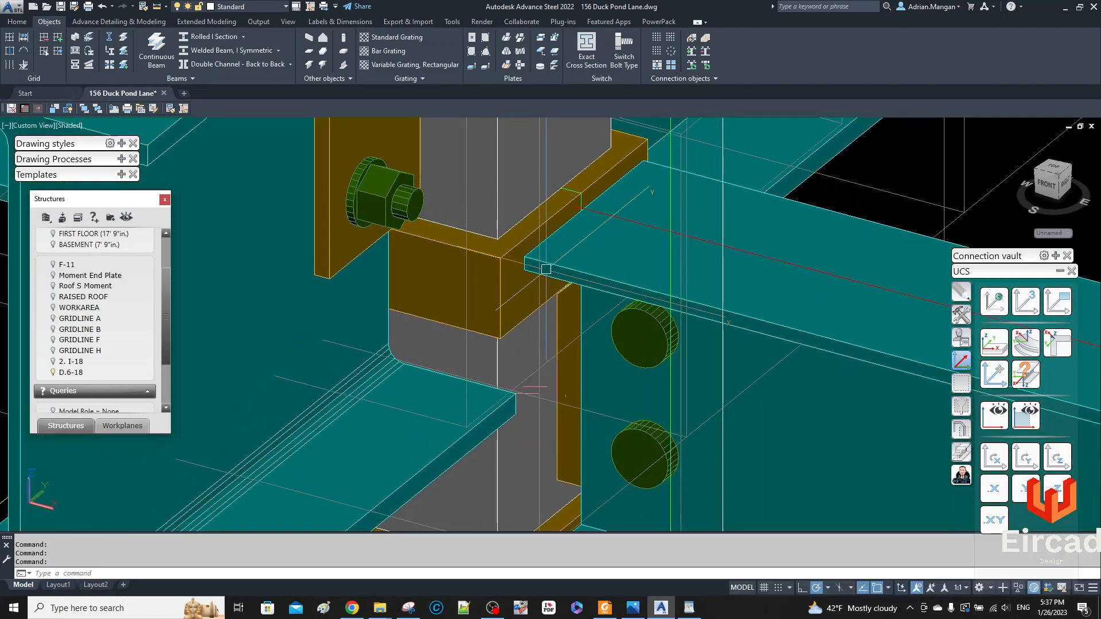
{"action": "middle_click_drag", "start_coordinate": [547, 269], "coordinate": [573, 271], "text": "shift"}
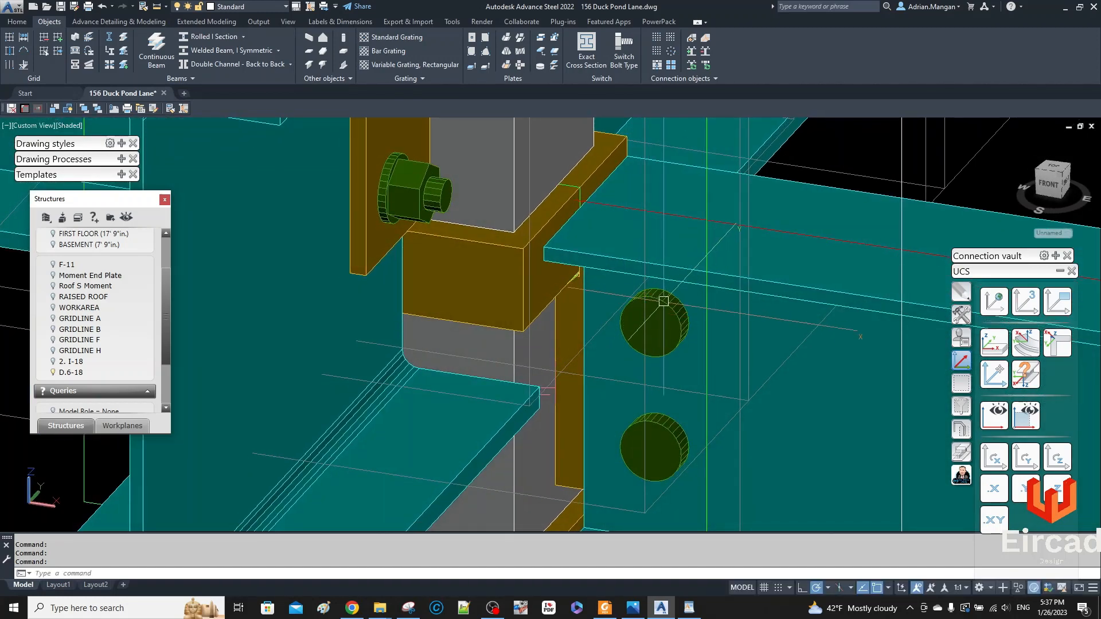
Open the shear plate connection of the shallower two-bolt beam and review its beam cut settings.
{"action": "left_click", "coordinate": [669, 305]}
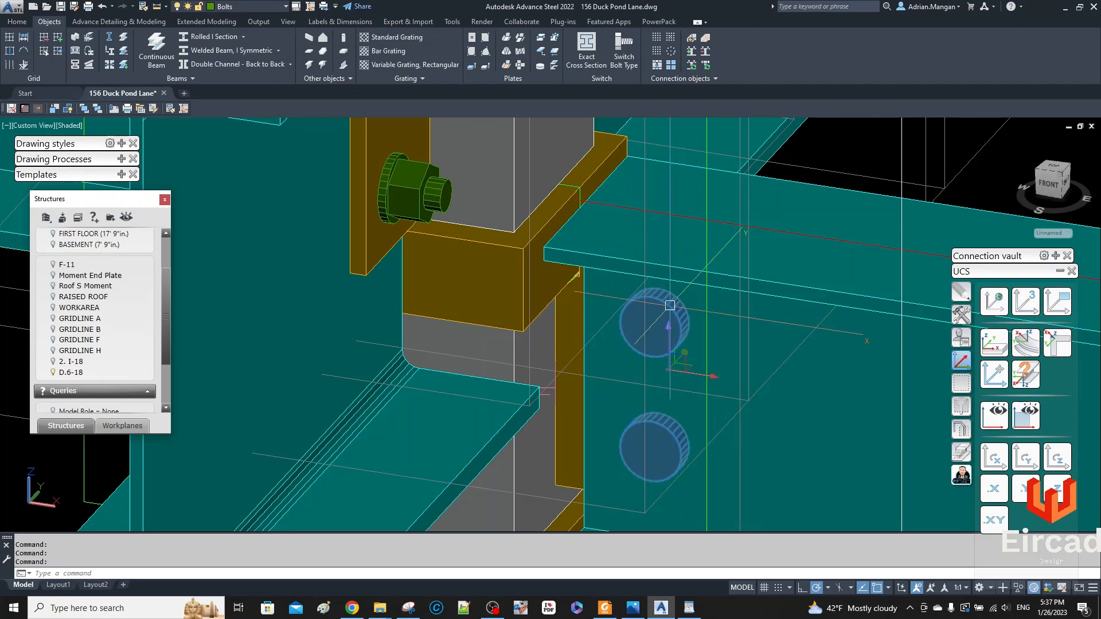
{"action": "right_click", "coordinate": [670, 305]}
{"action": "left_click", "coordinate": [731, 404]}
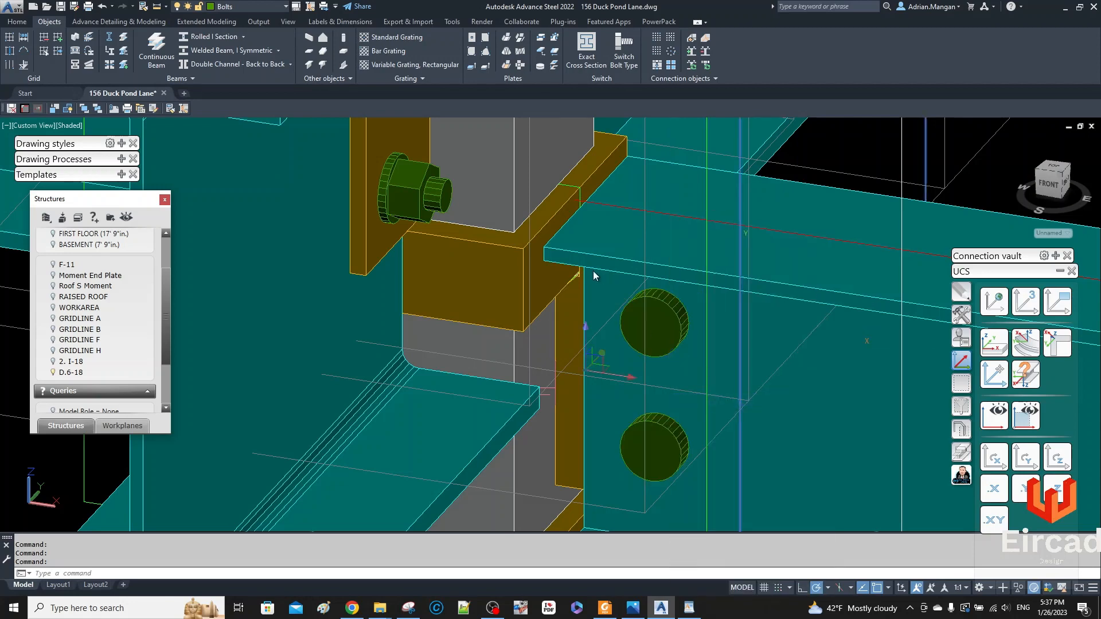
{"action": "double_click", "coordinate": [553, 247]}
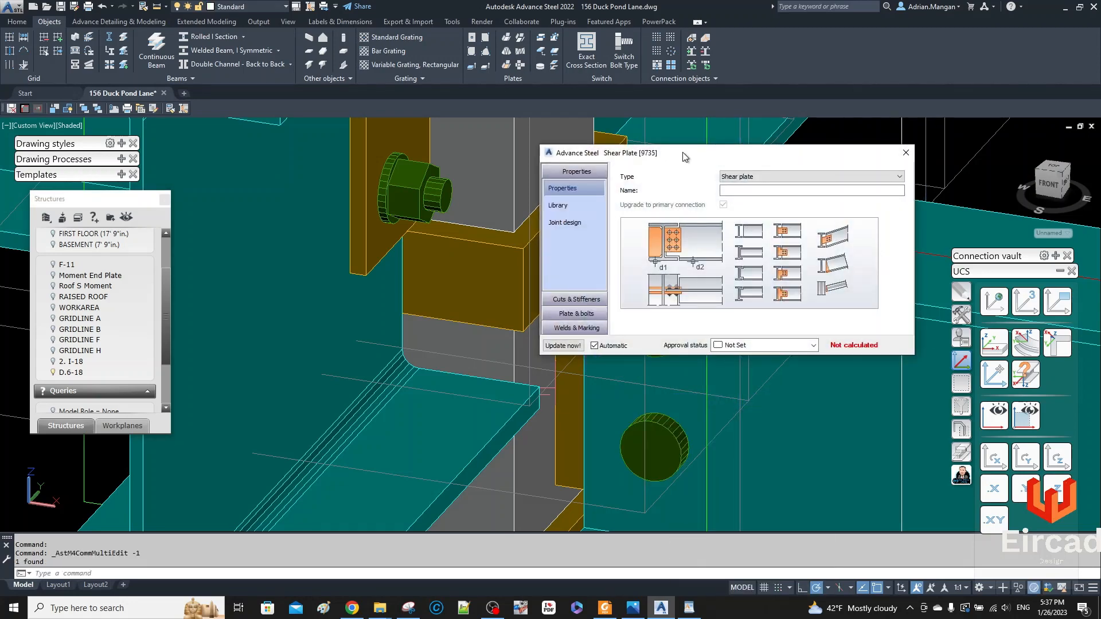
{"action": "left_click_drag", "start_coordinate": [682, 154], "coordinate": [928, 149]}
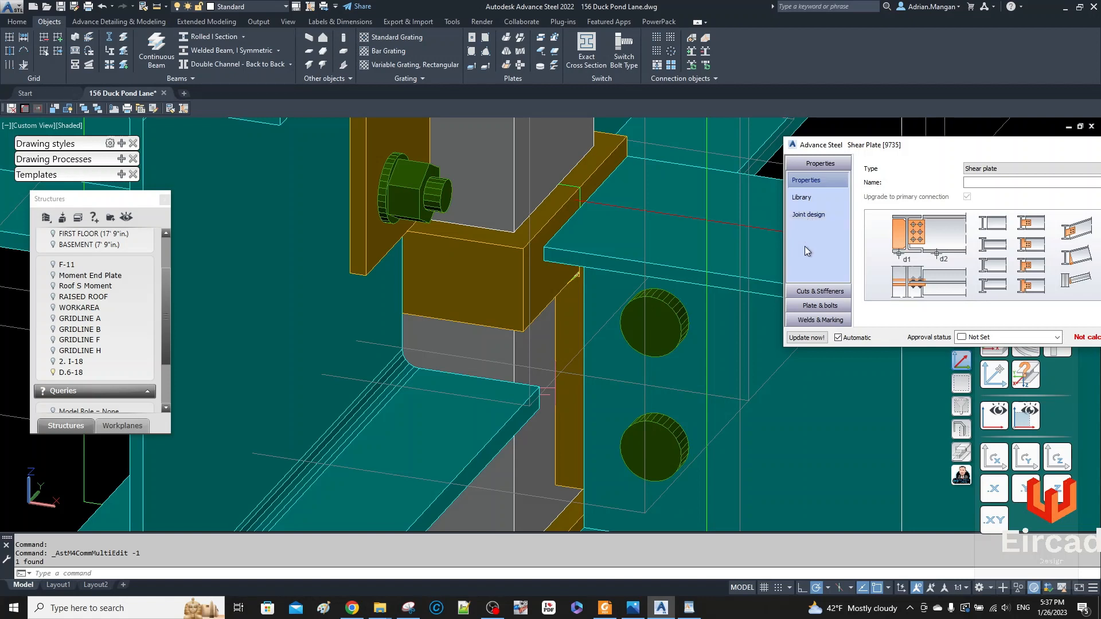
{"action": "left_click", "coordinate": [821, 291]}
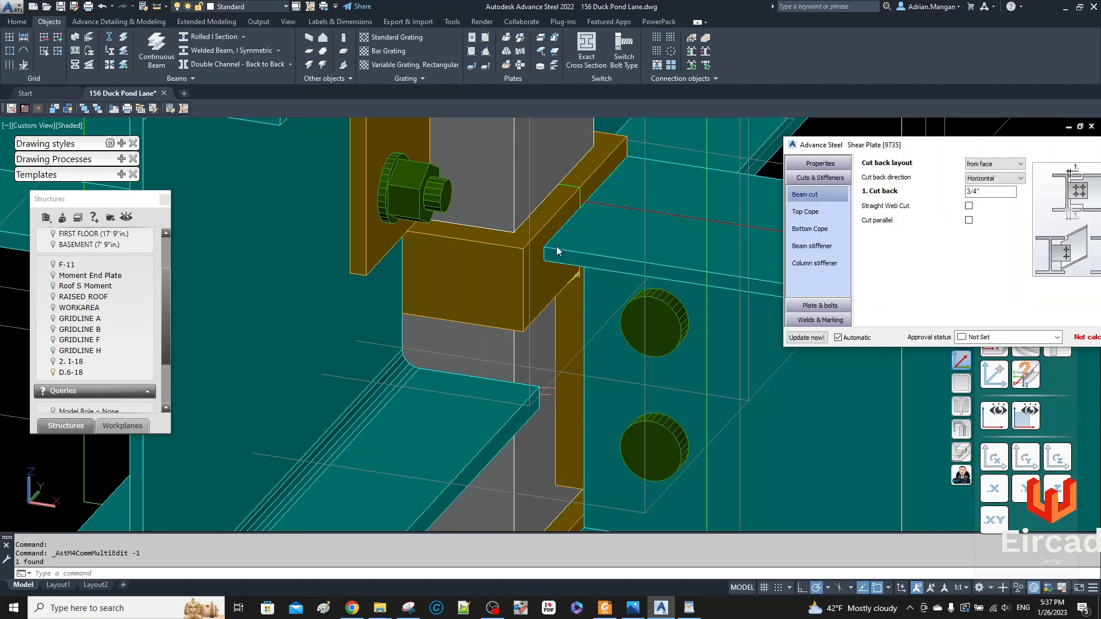
{"action": "left_click_drag", "start_coordinate": [1060, 149], "coordinate": [996, 136]}
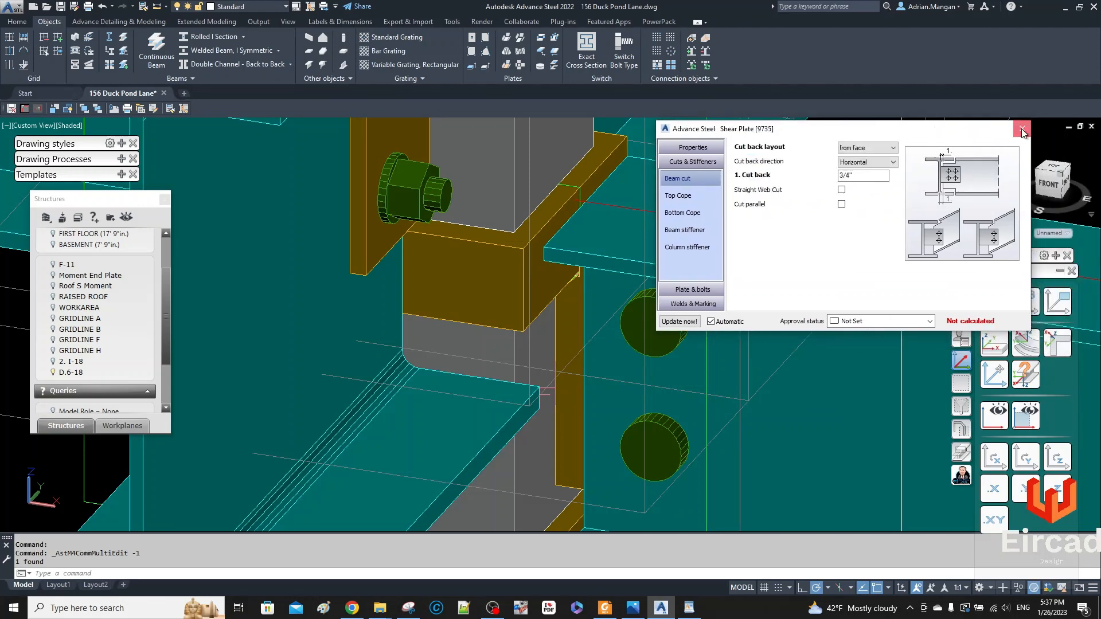
{"action": "left_click", "coordinate": [1021, 131]}
Measure the distance from the shallower beam's top-flange corner to the nearest top corner of the thick through plate.
{"action": "left_click", "coordinate": [32, 24]}
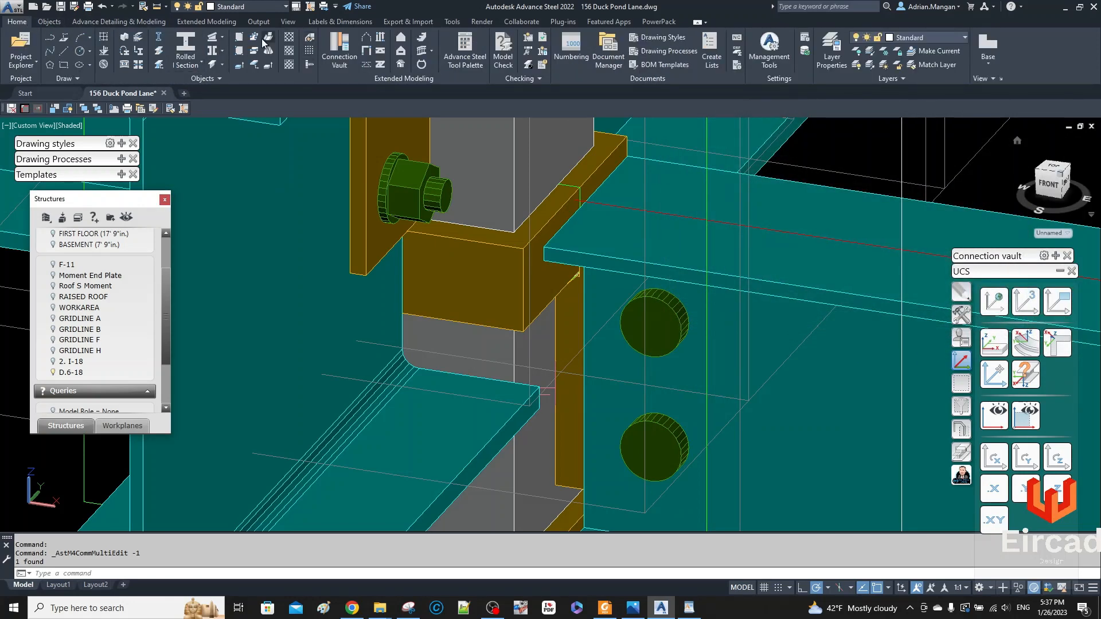
{"action": "left_click", "coordinate": [166, 7]}
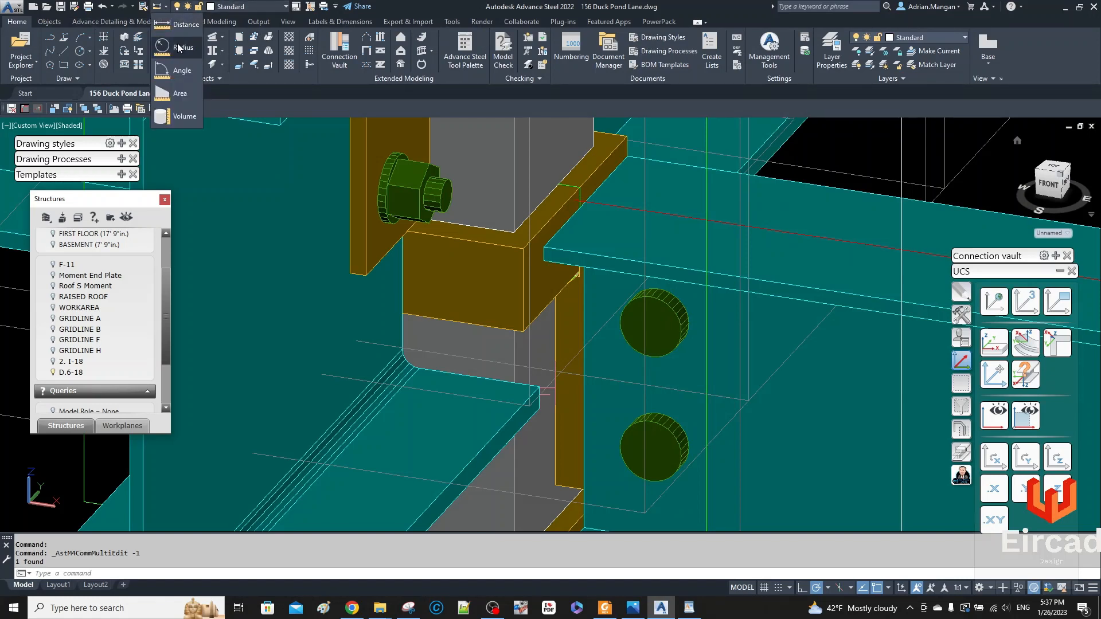
{"action": "left_click", "coordinate": [183, 24]}
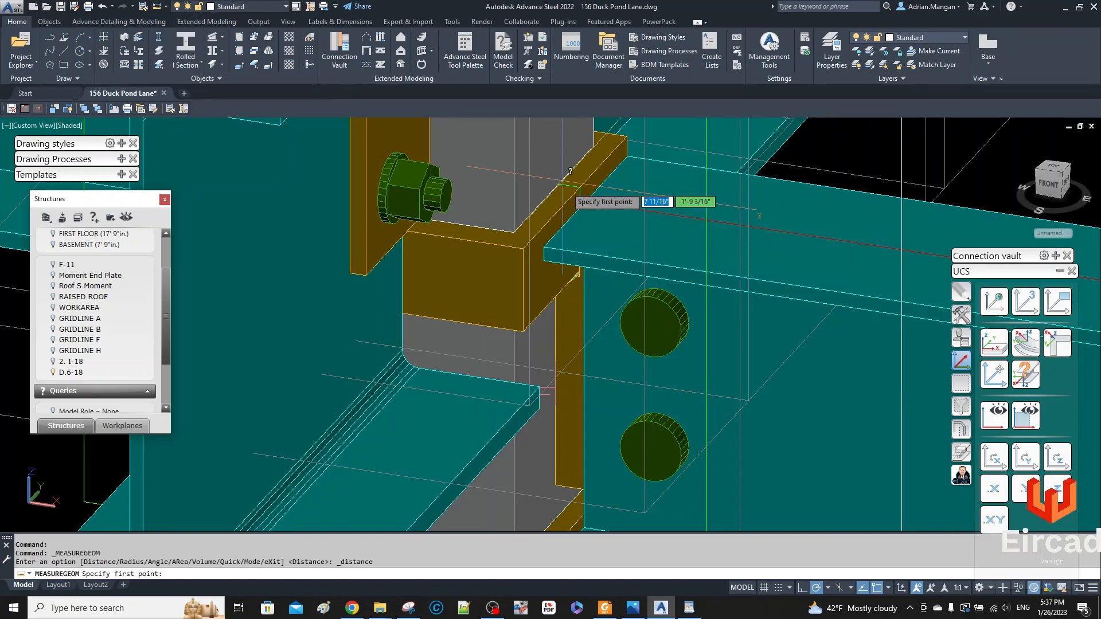
{"action": "left_click", "coordinate": [549, 254]}
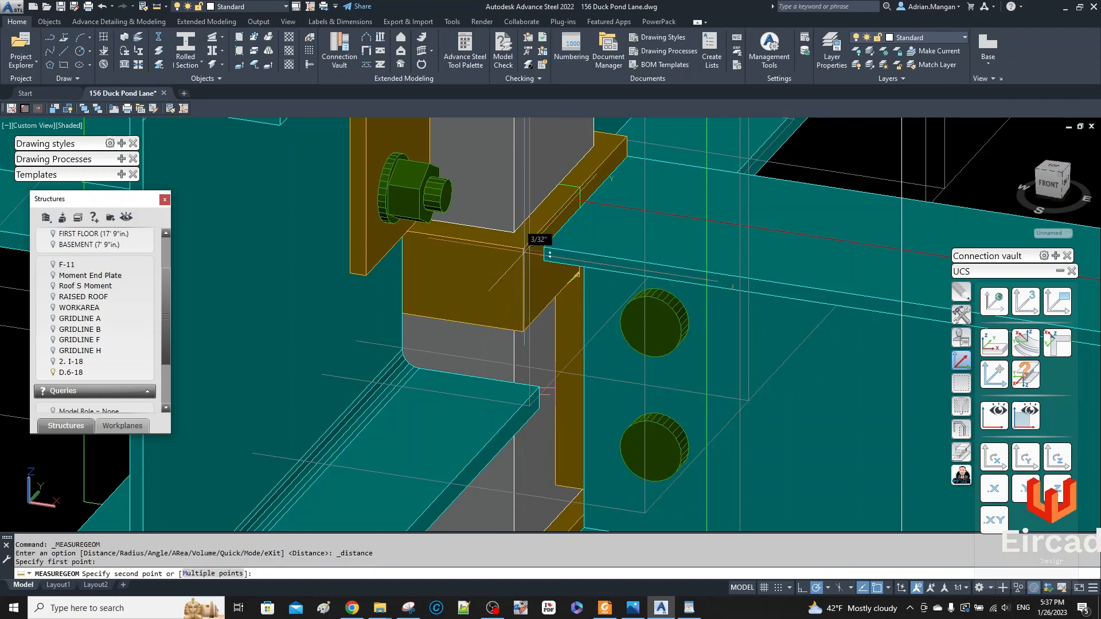
{"action": "scroll", "coordinate": [546, 252], "scroll_direction": "up", "scroll_amount": 5}
{"action": "left_click", "coordinate": [497, 243]}
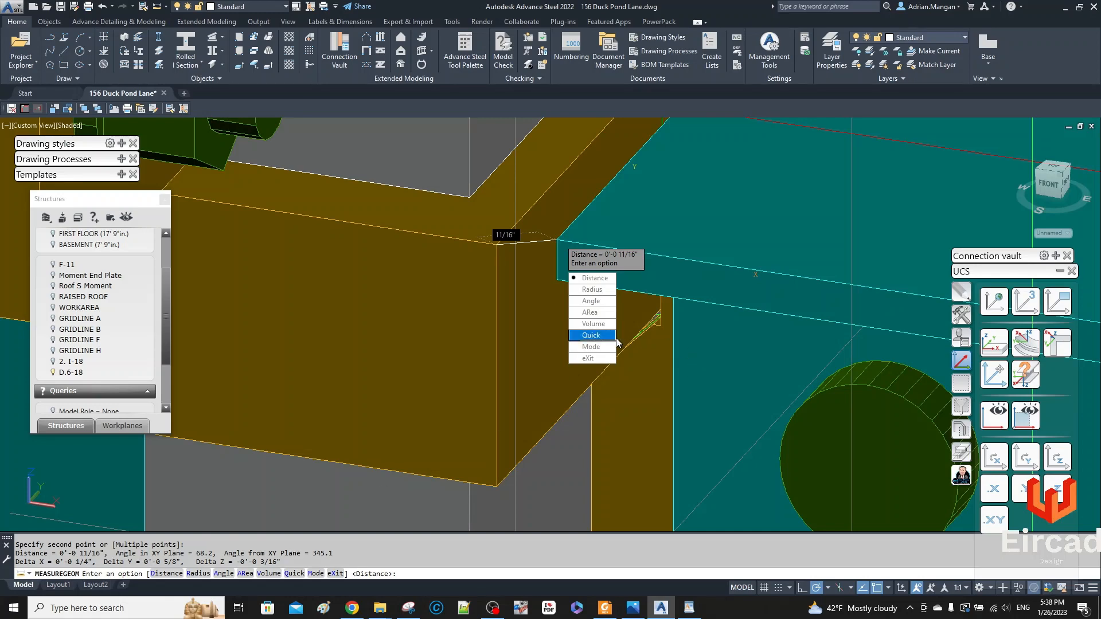
{"action": "key", "text": "Escape"}
{"action": "scroll", "coordinate": [447, 297], "scroll_direction": "down", "scroll_amount": 5}
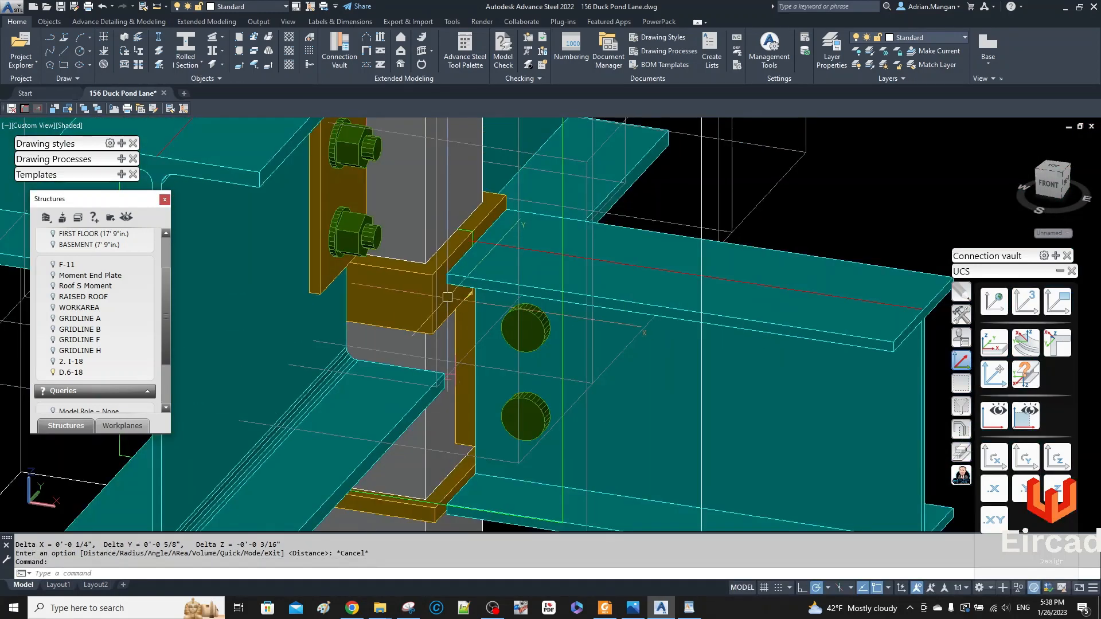
Add a beam-to-beam moment connection with the column as main member and the shallower two-bolt beam as secondary member.
{"action": "middle_click_drag", "start_coordinate": [447, 297], "coordinate": [427, 261]}
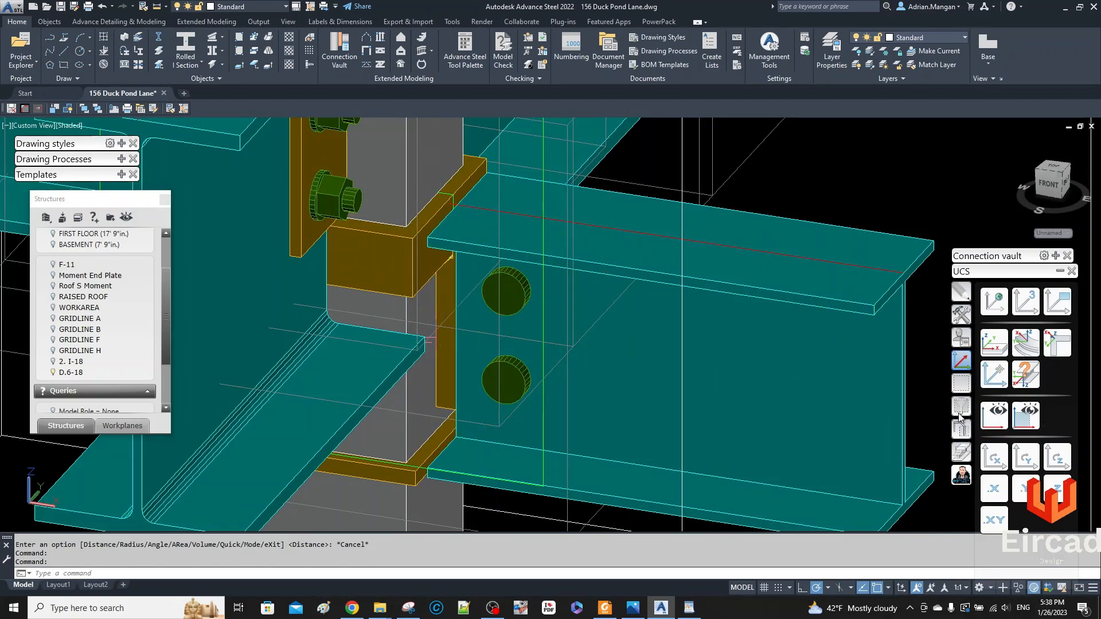
{"action": "left_click", "coordinate": [961, 384]}
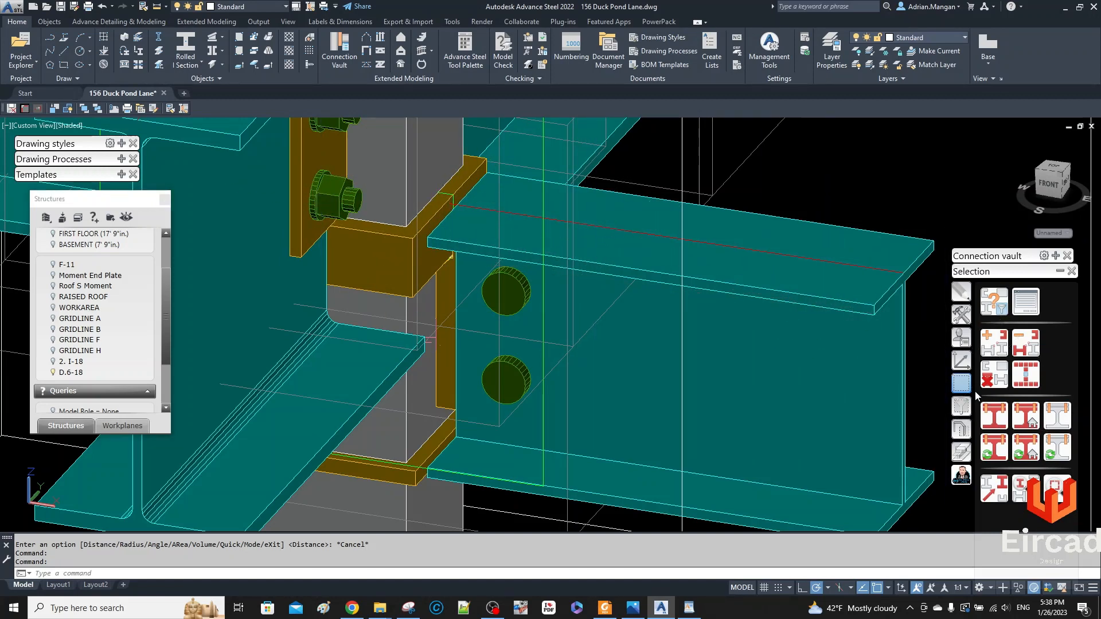
{"action": "left_click", "coordinate": [1055, 256]}
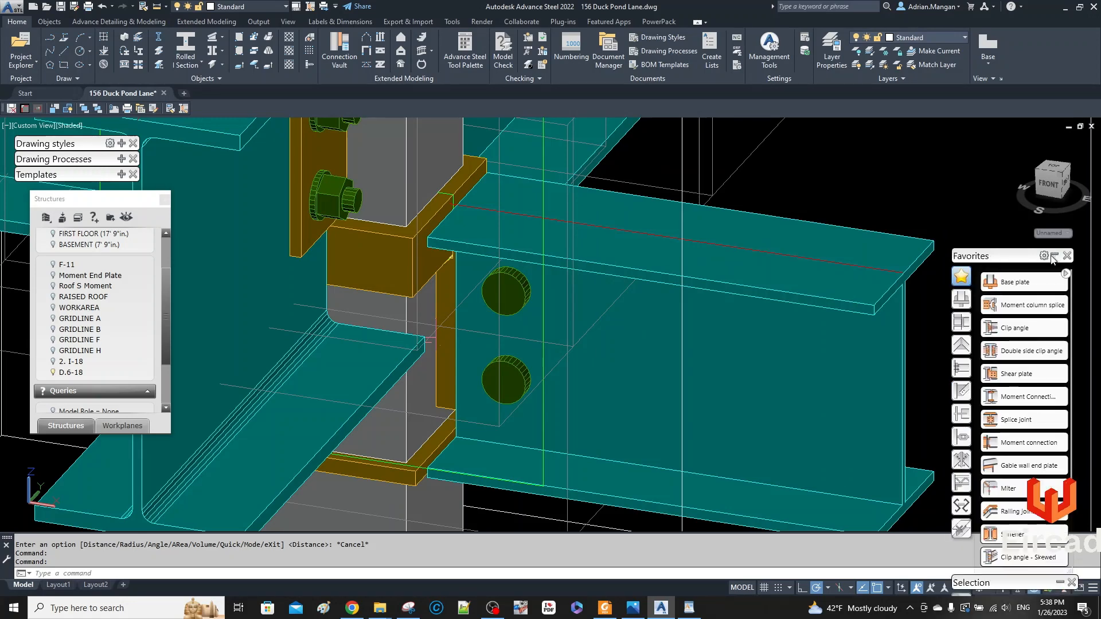
{"action": "left_click", "coordinate": [1011, 398]}
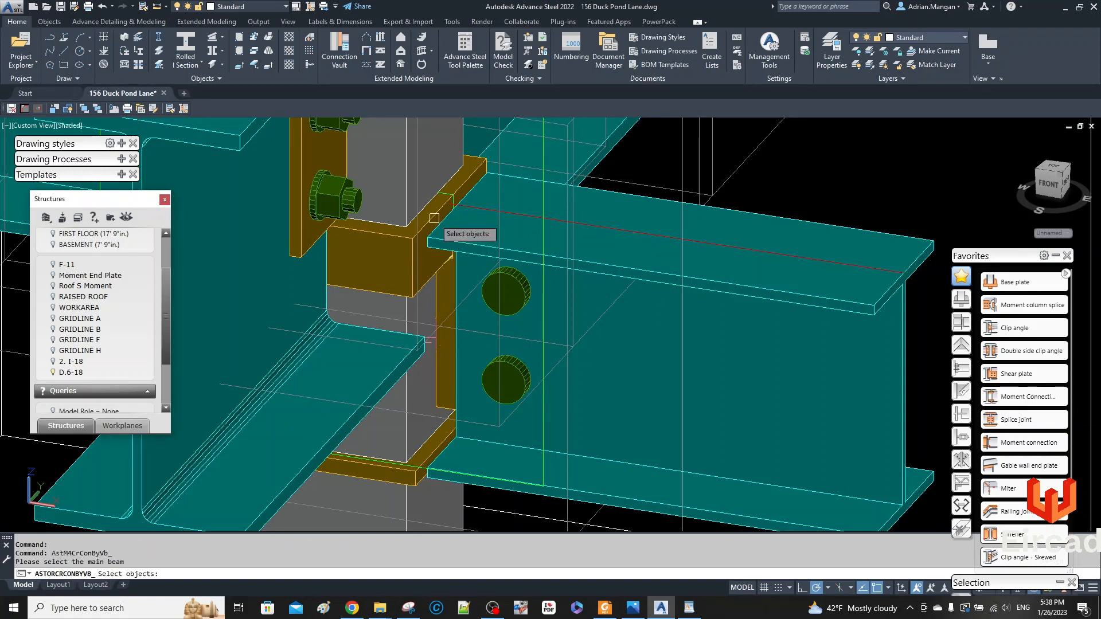
{"action": "scroll", "coordinate": [406, 309], "scroll_direction": "up", "scroll_amount": 3}
{"action": "left_click", "coordinate": [400, 308]}
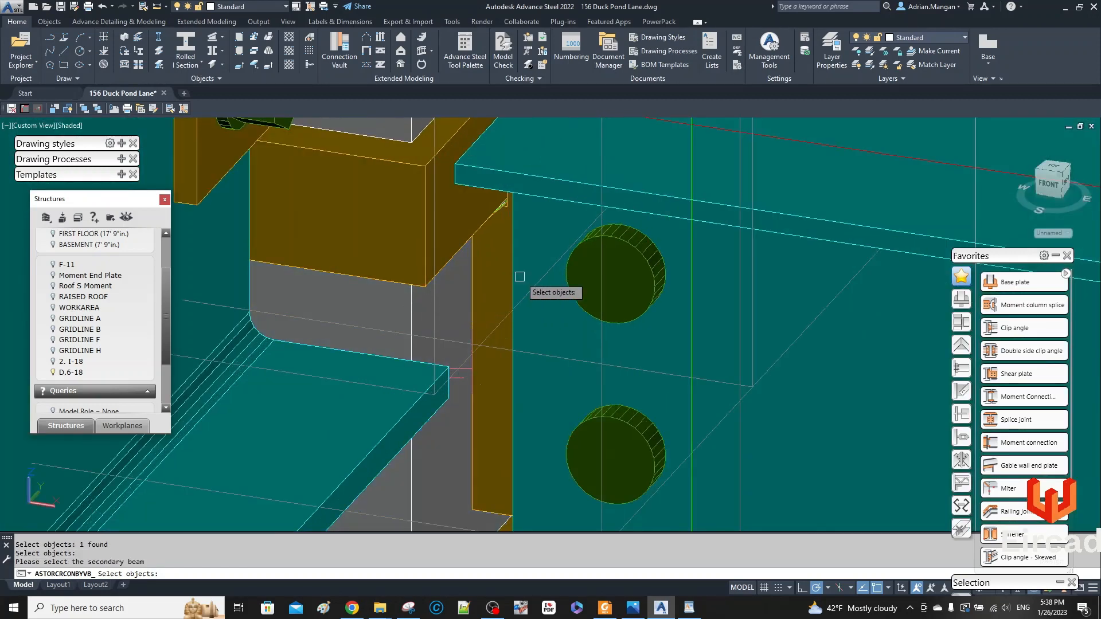
{"action": "scroll", "coordinate": [544, 275], "scroll_direction": "down", "scroll_amount": 3}
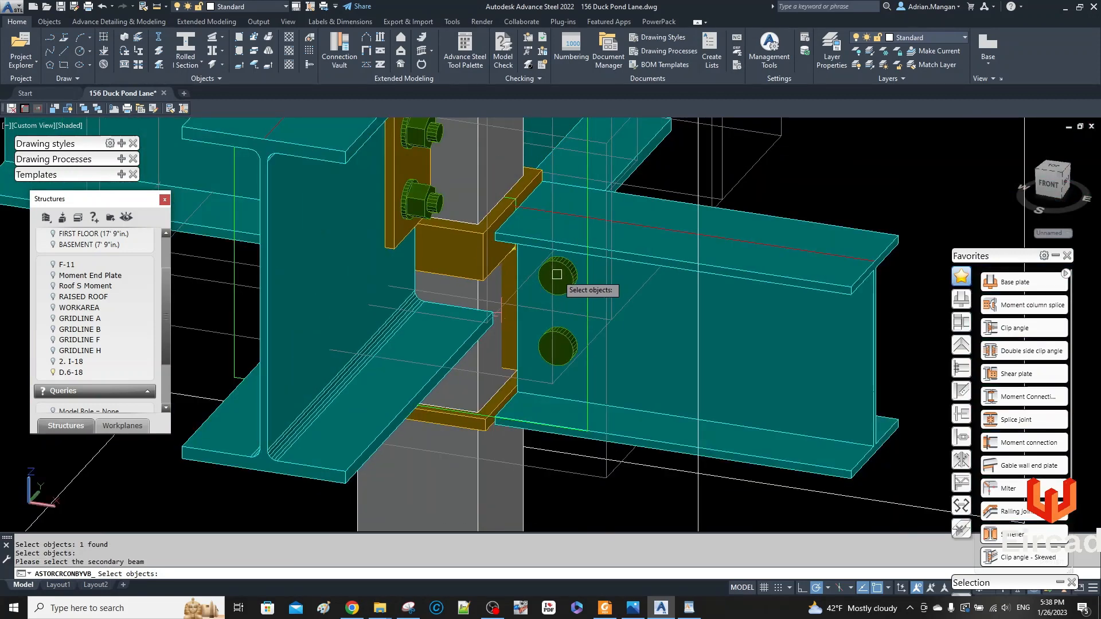
{"action": "left_click", "coordinate": [529, 238]}
{"action": "key", "text": "Return"}
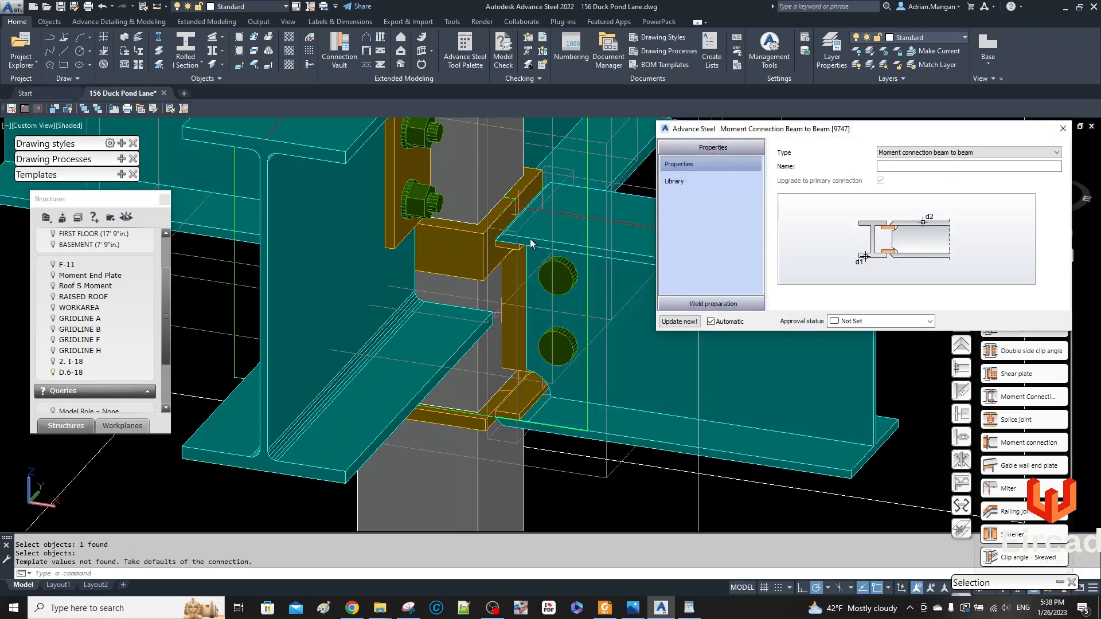
Switch the top backing bar length of the new moment connection from full to a value of 7".
{"action": "left_click", "coordinate": [509, 295]}
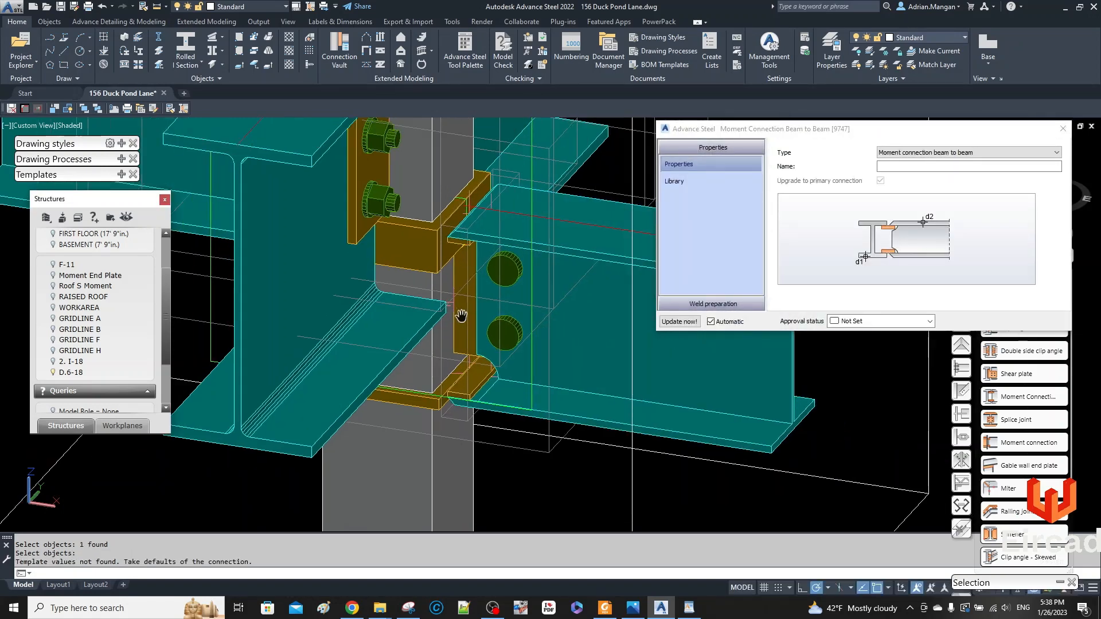
{"action": "middle_click_drag", "start_coordinate": [510, 325], "coordinate": [454, 318], "text": "shift"}
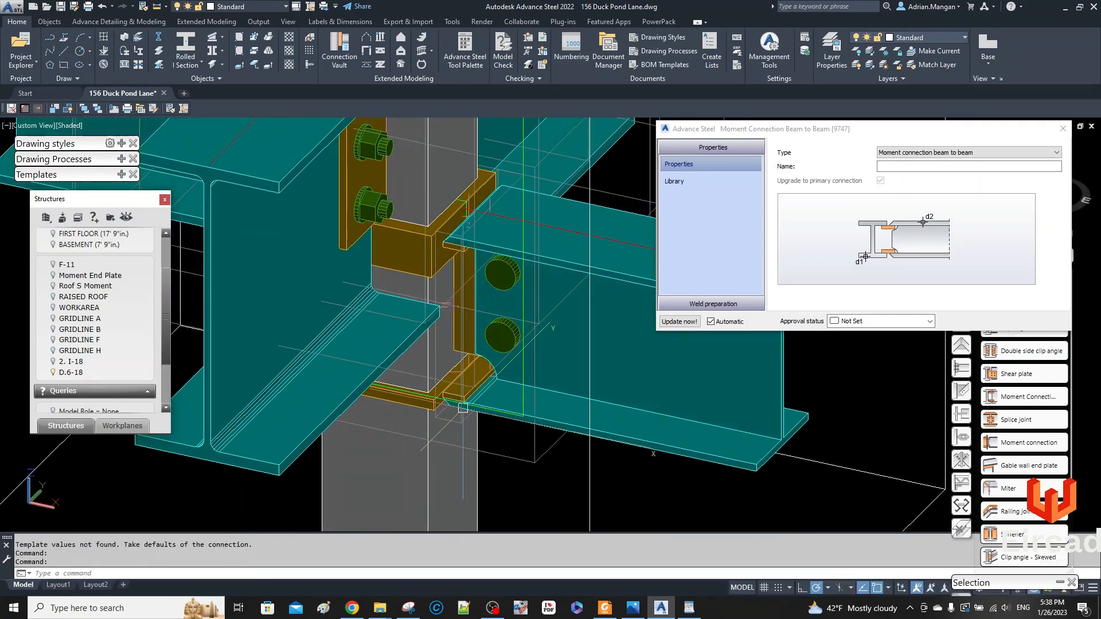
{"action": "scroll", "coordinate": [446, 422], "scroll_direction": "up", "scroll_amount": 3}
{"action": "scroll", "coordinate": [449, 400], "scroll_direction": "down", "scroll_amount": 4}
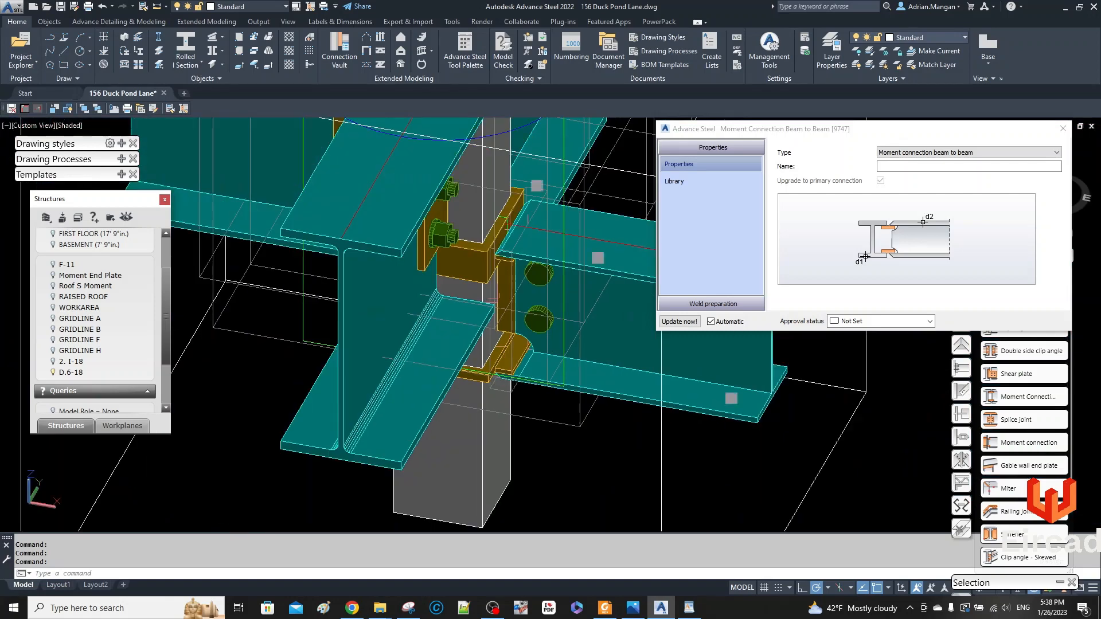
{"action": "middle_click_drag", "start_coordinate": [499, 401], "coordinate": [464, 315]}
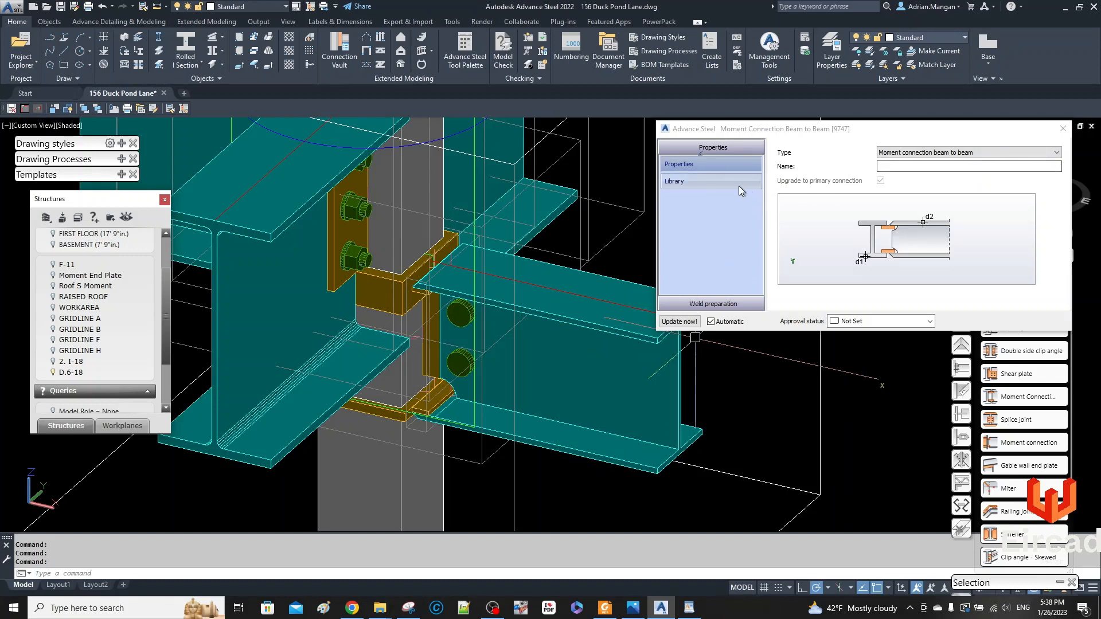
{"action": "left_click", "coordinate": [707, 184]}
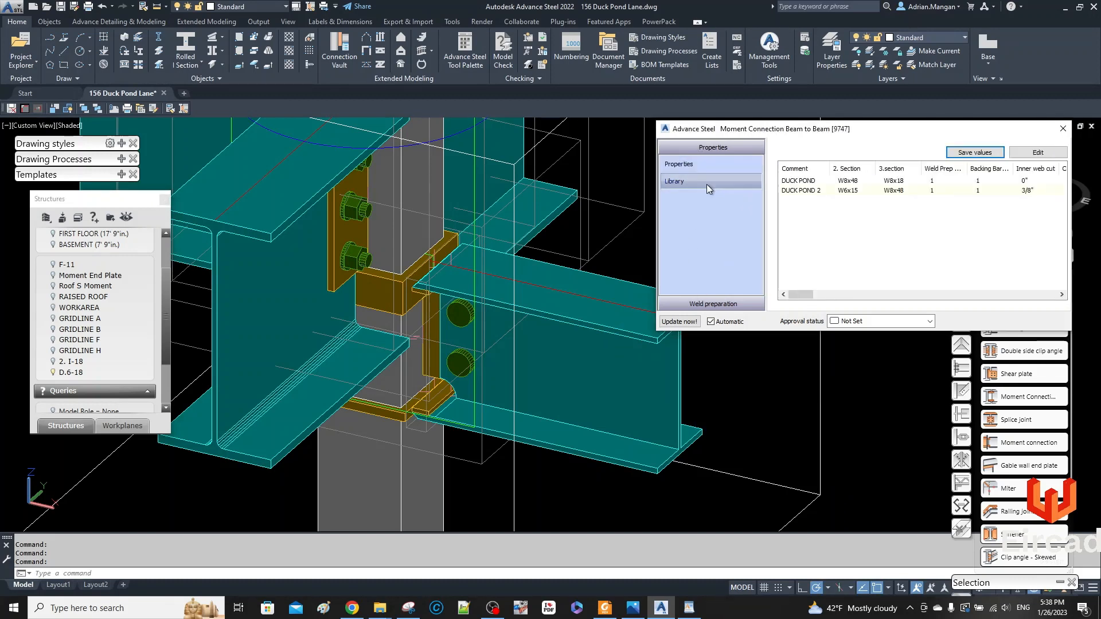
{"action": "left_click", "coordinate": [698, 305]}
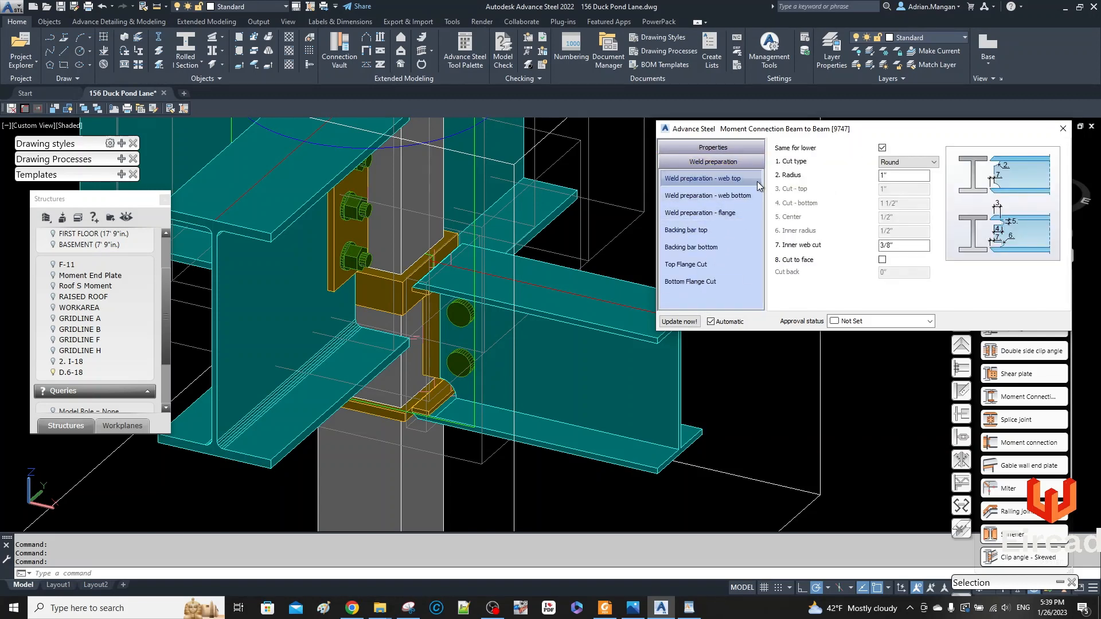
{"action": "left_click", "coordinate": [706, 235]}
{"action": "left_click", "coordinate": [915, 148]}
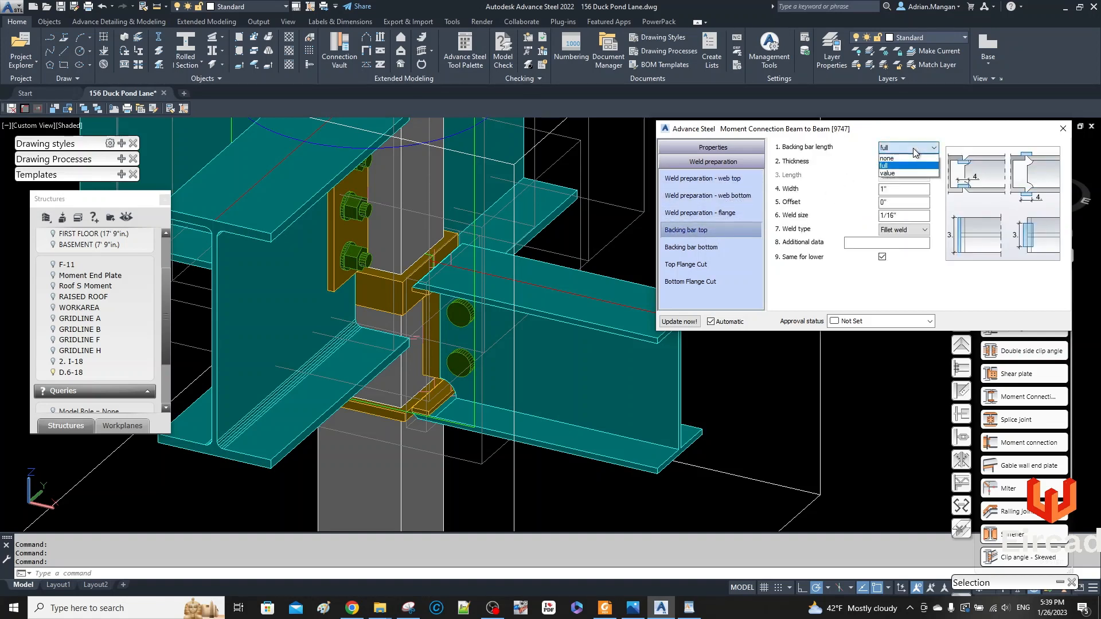
{"action": "left_click", "coordinate": [894, 173]}
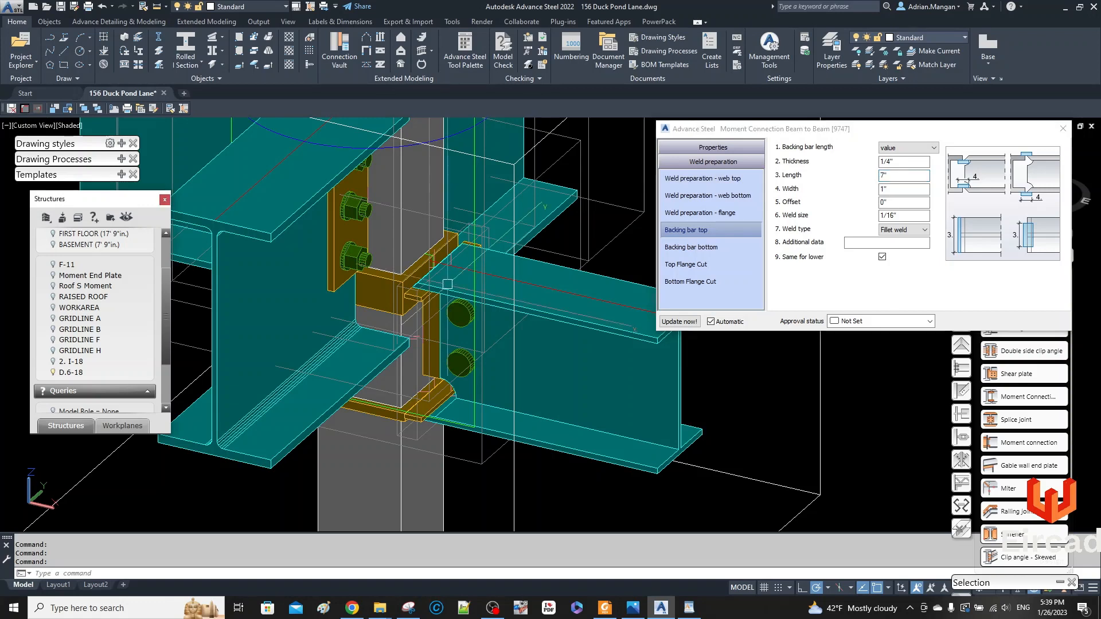
Examine how the top backing bar sits under the beam's top flange and against the thick through plate.
{"action": "scroll", "coordinate": [464, 264], "scroll_direction": "up", "scroll_amount": 3}
{"action": "middle_click_drag", "start_coordinate": [527, 231], "coordinate": [511, 258], "text": "shift"}
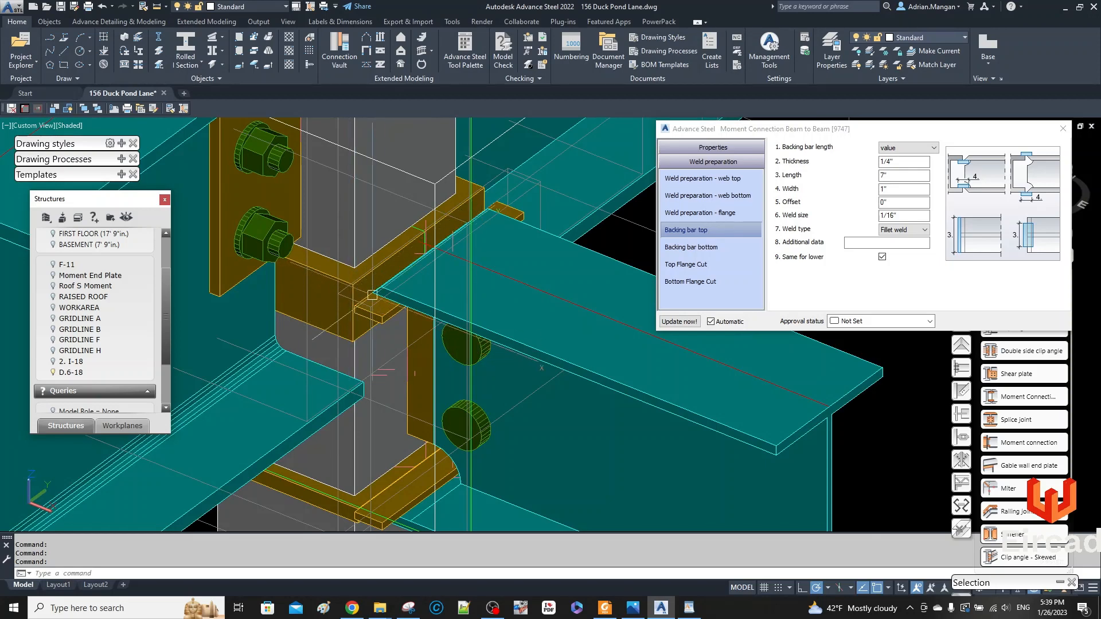
{"action": "scroll", "coordinate": [481, 248], "scroll_direction": "up", "scroll_amount": 3}
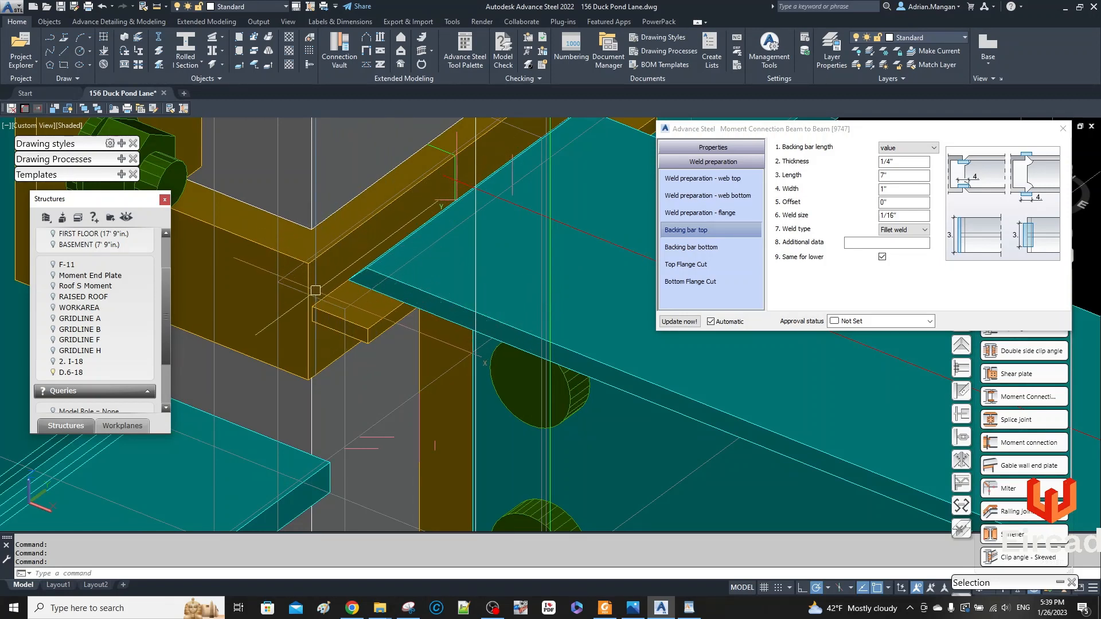
{"action": "scroll", "coordinate": [363, 253], "scroll_direction": "down", "scroll_amount": 3}
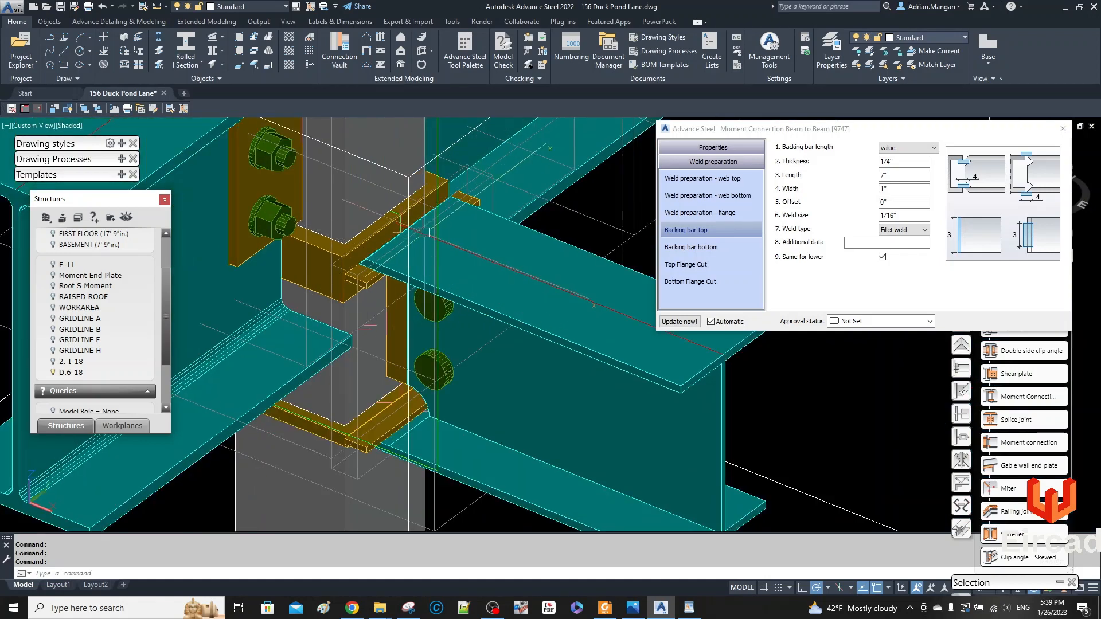
{"action": "scroll", "coordinate": [361, 247], "scroll_direction": "up", "scroll_amount": 2}
{"action": "scroll", "coordinate": [361, 245], "scroll_direction": "up", "scroll_amount": 3}
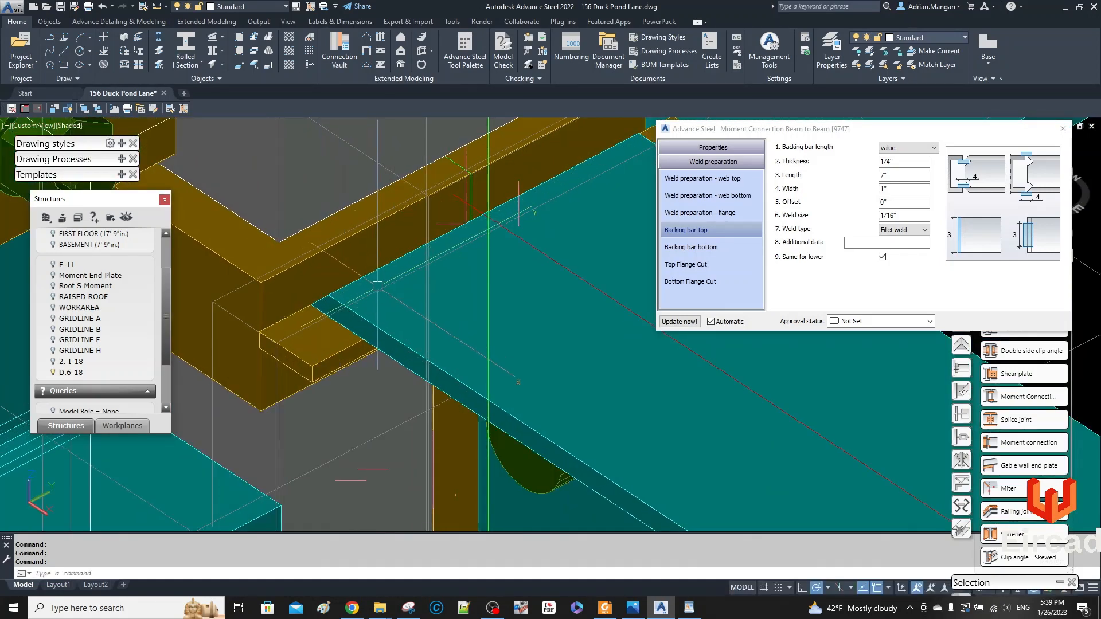
{"action": "scroll", "coordinate": [368, 148], "scroll_direction": "down", "scroll_amount": 4}
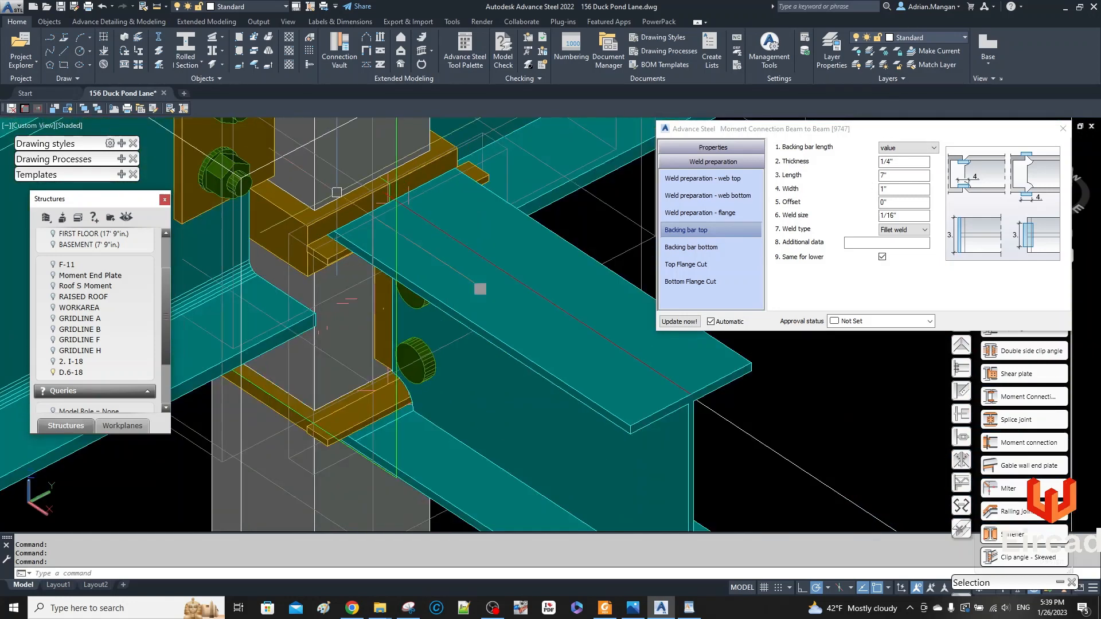
{"action": "middle_click_drag", "start_coordinate": [437, 205], "coordinate": [513, 195], "text": "shift"}
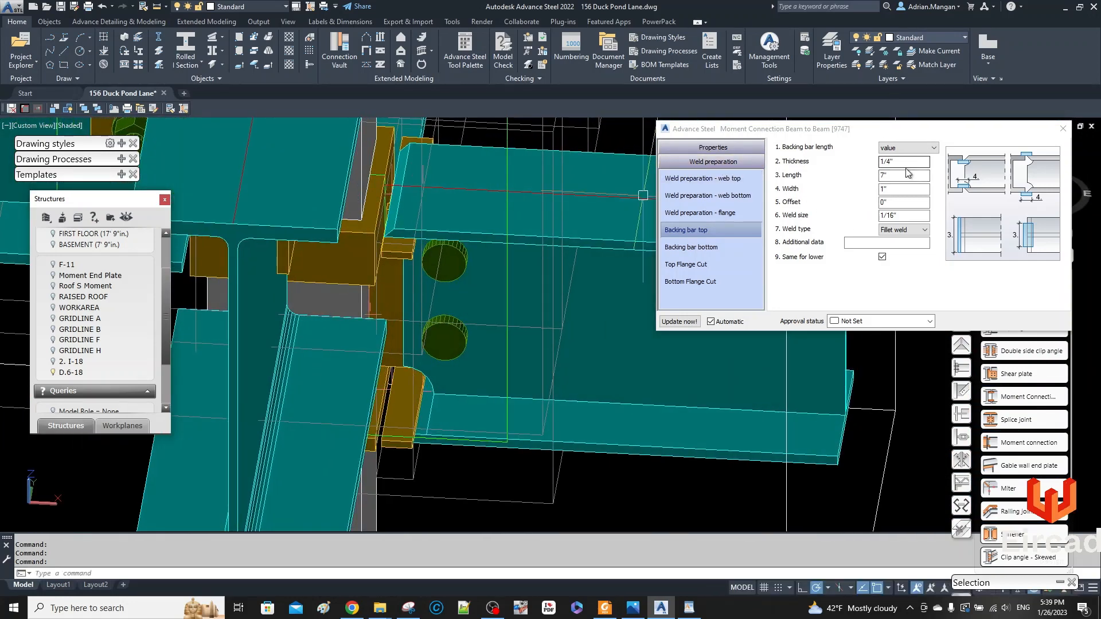
Set the top backing bar offset to -1/4" and check the bars against the through plates.
{"action": "left_click", "coordinate": [892, 202]}
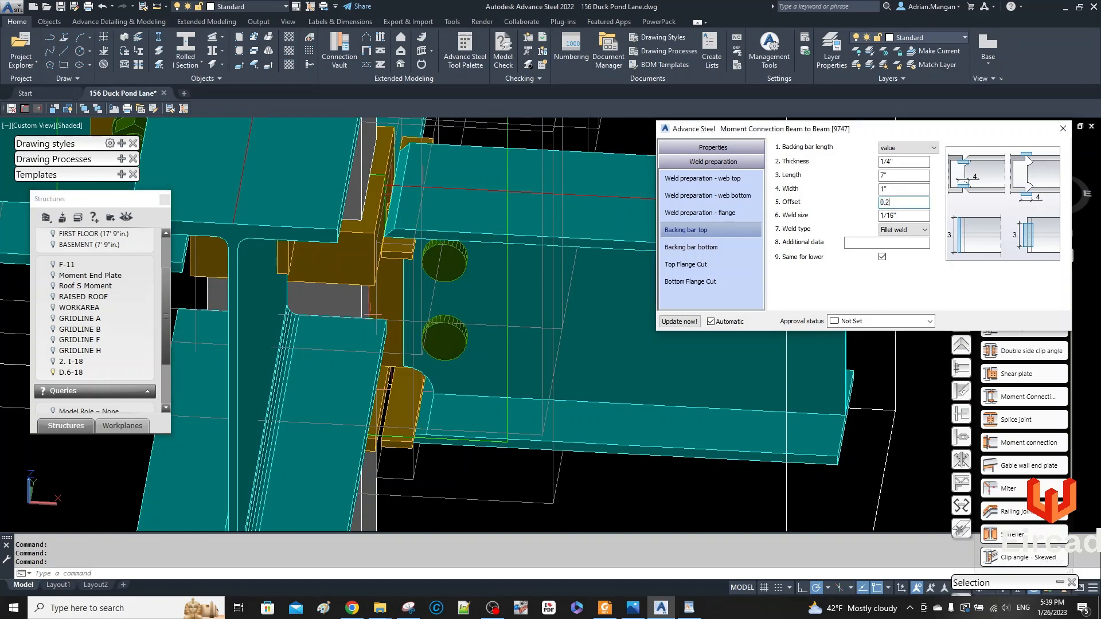
{"action": "key", "text": "Return"}
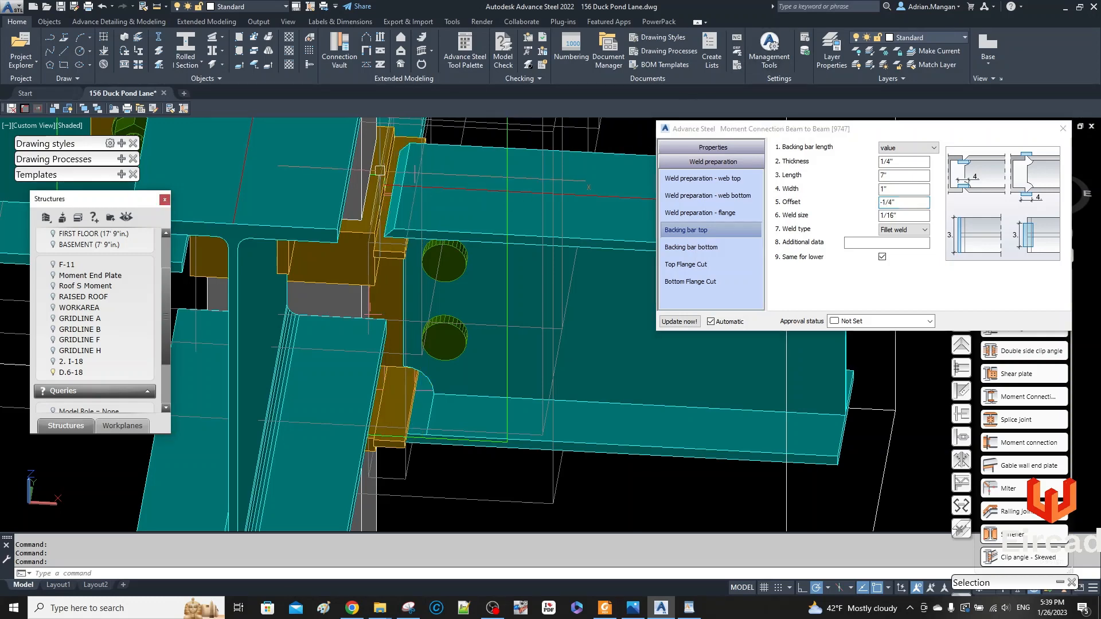
{"action": "middle_click_drag", "start_coordinate": [506, 201], "coordinate": [361, 161], "text": "shift"}
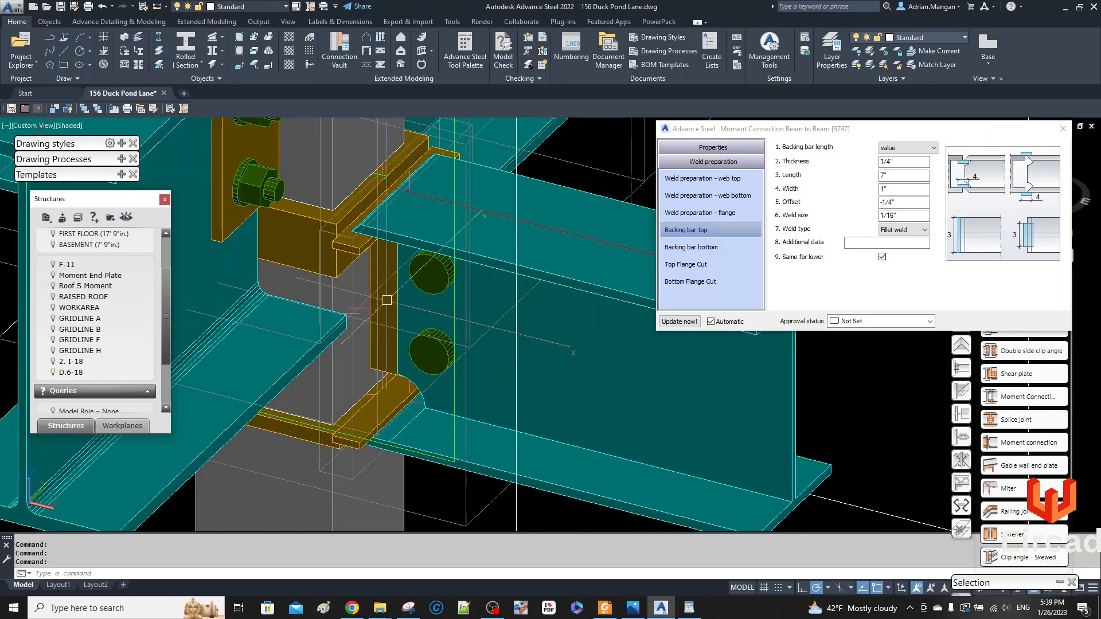
{"action": "mouse_move", "coordinate": [405, 405]}
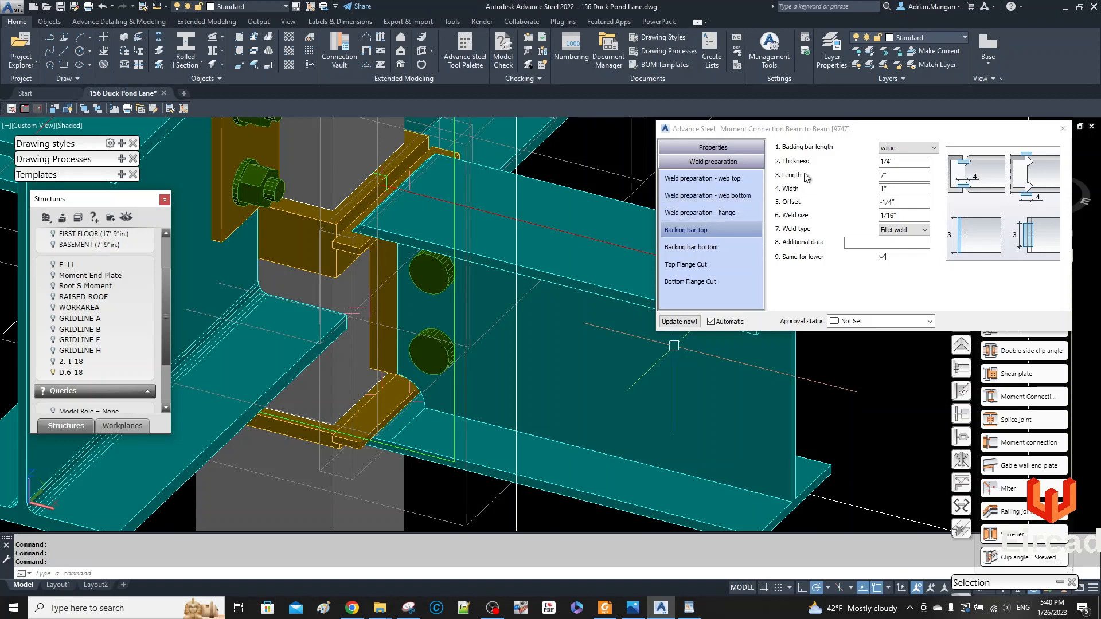
Set the bottom flange's weld preparation cut shape to back and close the moment connection settings.
{"action": "left_click", "coordinate": [725, 251]}
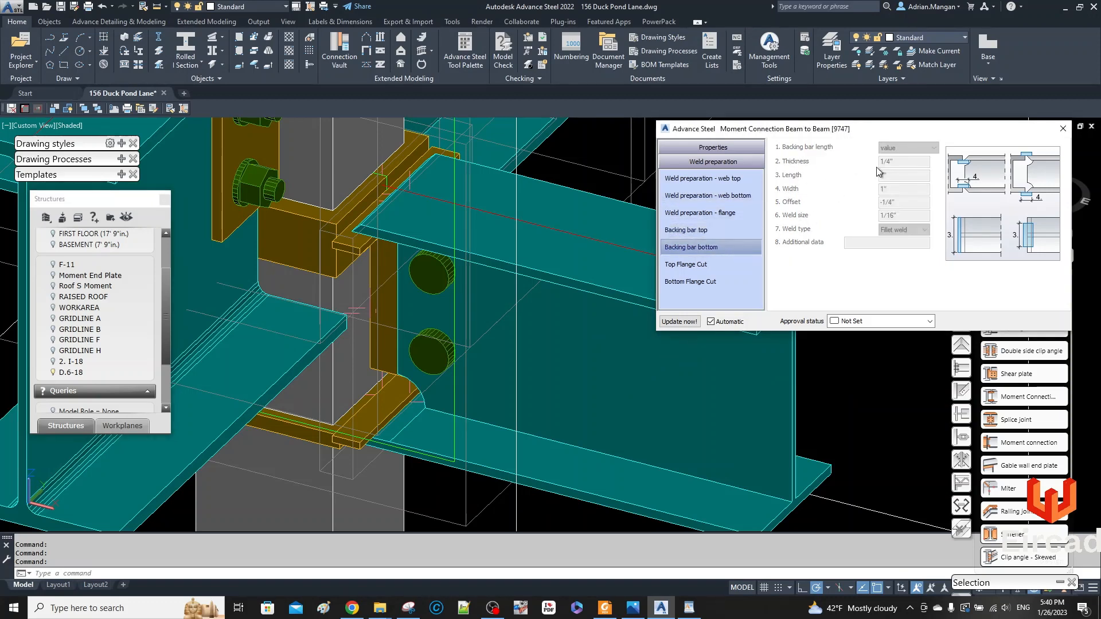
{"action": "left_click", "coordinate": [718, 231]}
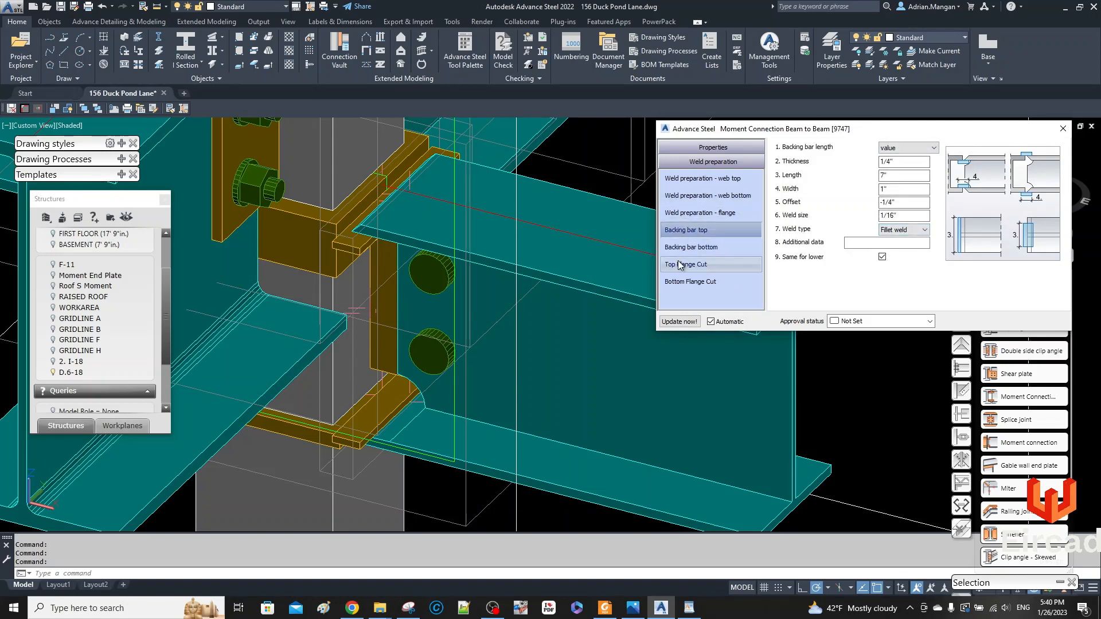
{"action": "left_click", "coordinate": [687, 282]}
{"action": "left_click", "coordinate": [690, 250]}
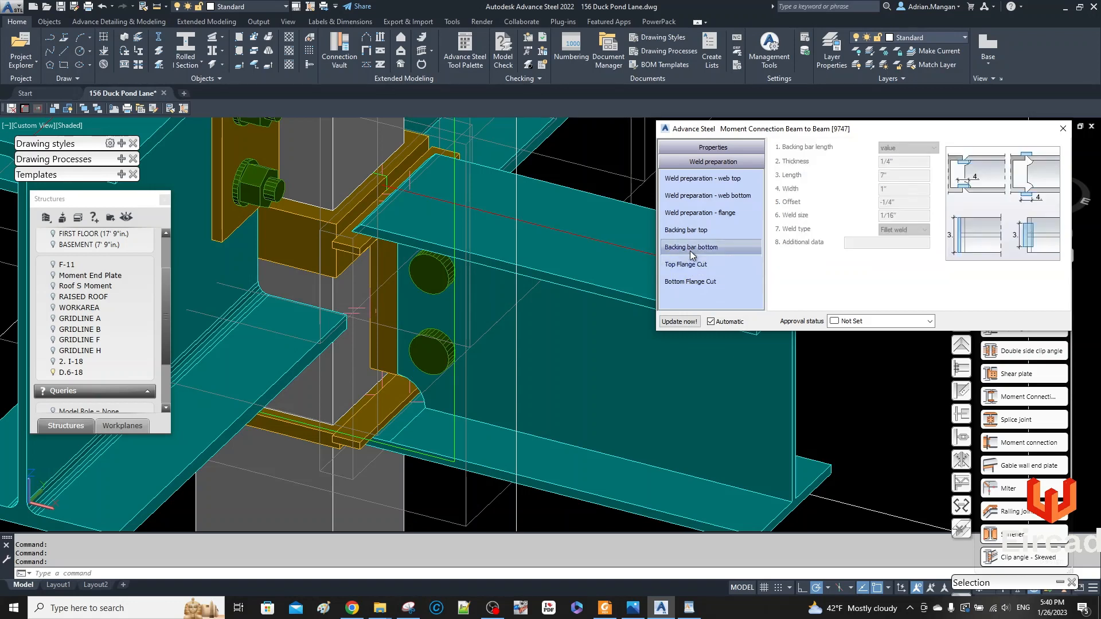
{"action": "left_click", "coordinate": [706, 230]}
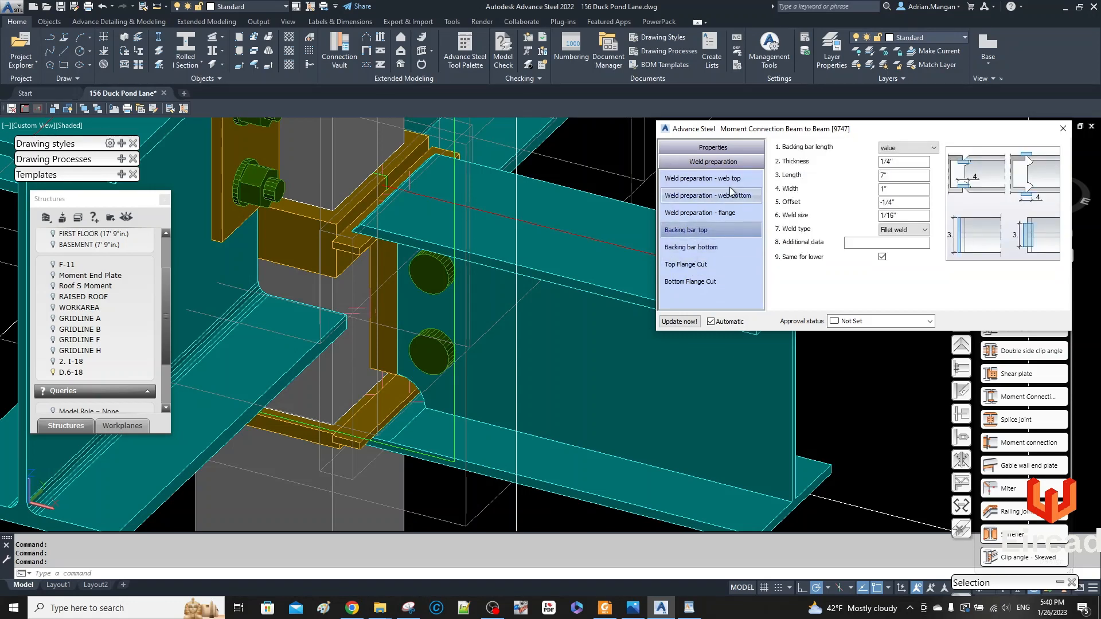
{"action": "left_click", "coordinate": [718, 213]}
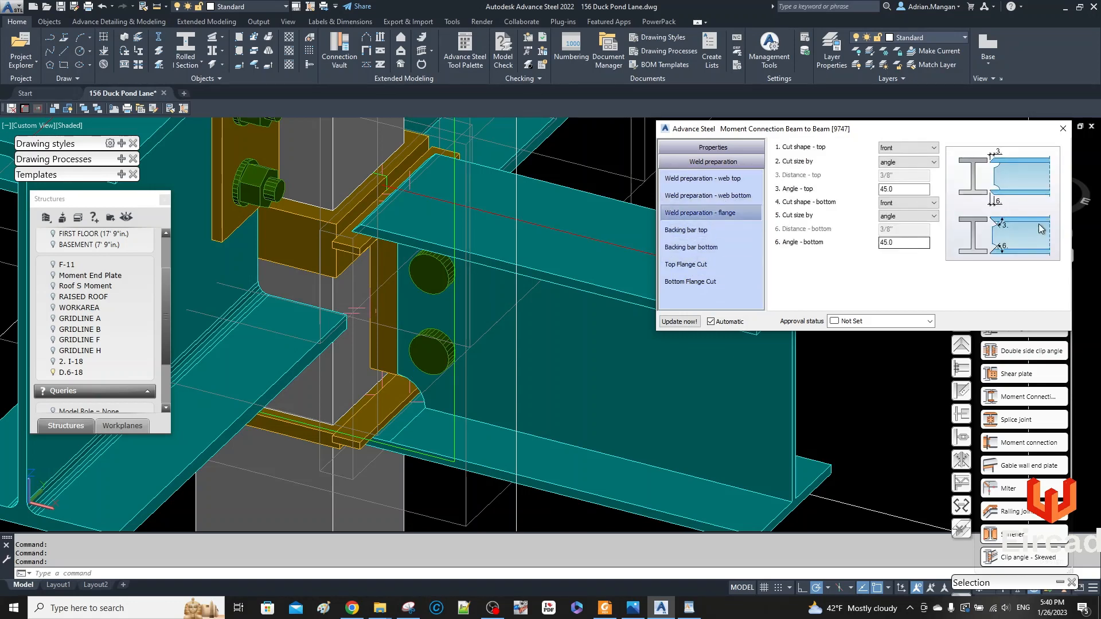
{"action": "left_click", "coordinate": [934, 204]}
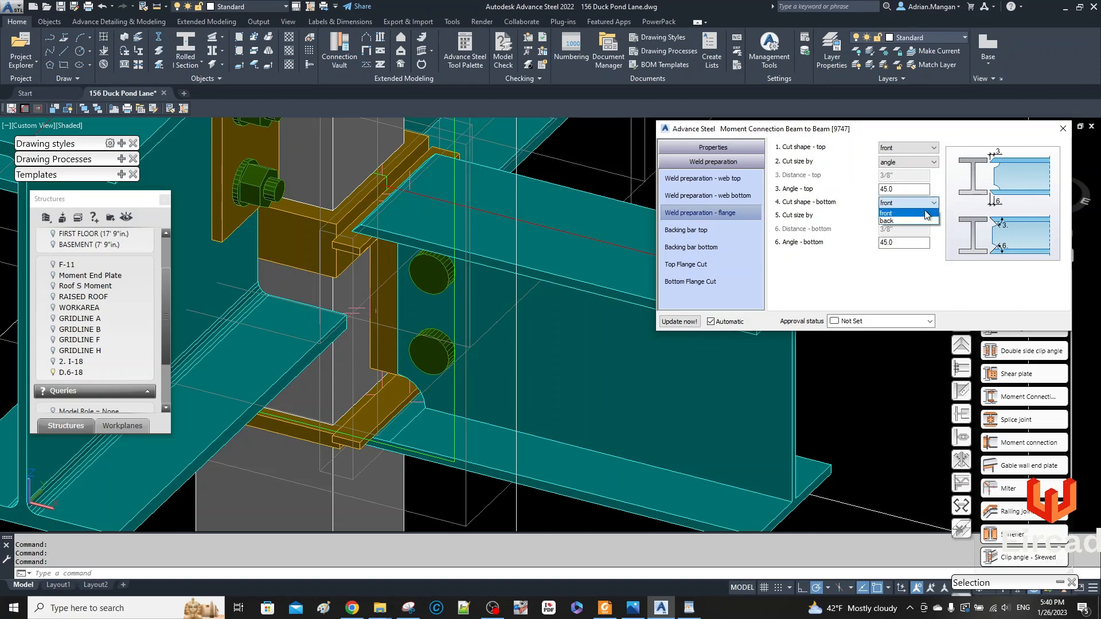
{"action": "left_click", "coordinate": [919, 221]}
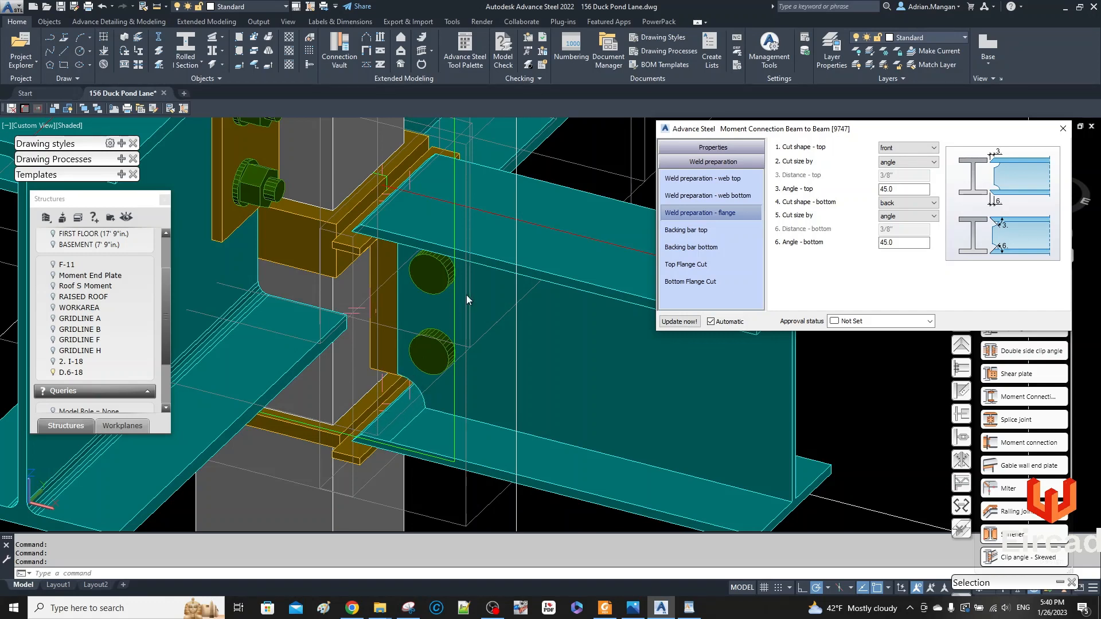
{"action": "left_click", "coordinate": [1062, 129]}
Review the revised beam joint at the column, opening the shear plate connection's properties and closing them without edits.
{"action": "mouse_move", "coordinate": [644, 251]}
{"action": "middle_mouse_down", "text": "shift"}
{"action": "mouse_move", "coordinate": [676, 236]}
{"action": "mouse_move", "coordinate": [693, 201]}
{"action": "mouse_move", "coordinate": [634, 238]}
{"action": "mouse_move", "coordinate": [678, 226]}
{"action": "mouse_move", "coordinate": [631, 238]}
{"action": "middle_mouse_up", "text": "shift"}
{"action": "scroll", "coordinate": [394, 276], "scroll_direction": "down", "scroll_amount": 2}
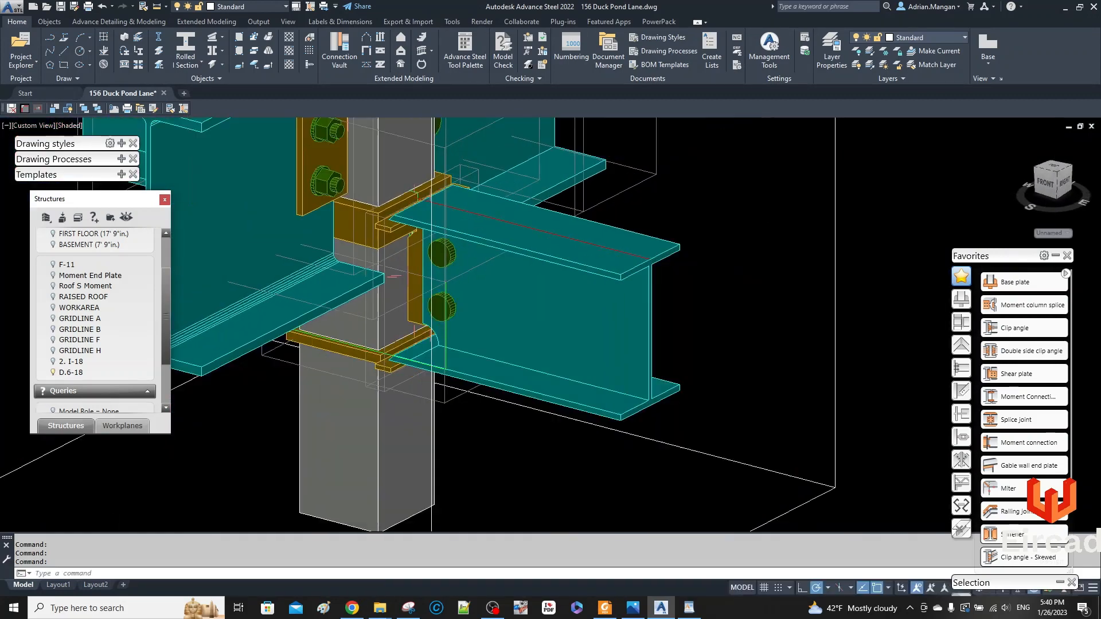
{"action": "scroll", "coordinate": [482, 315], "scroll_direction": "down", "scroll_amount": 2}
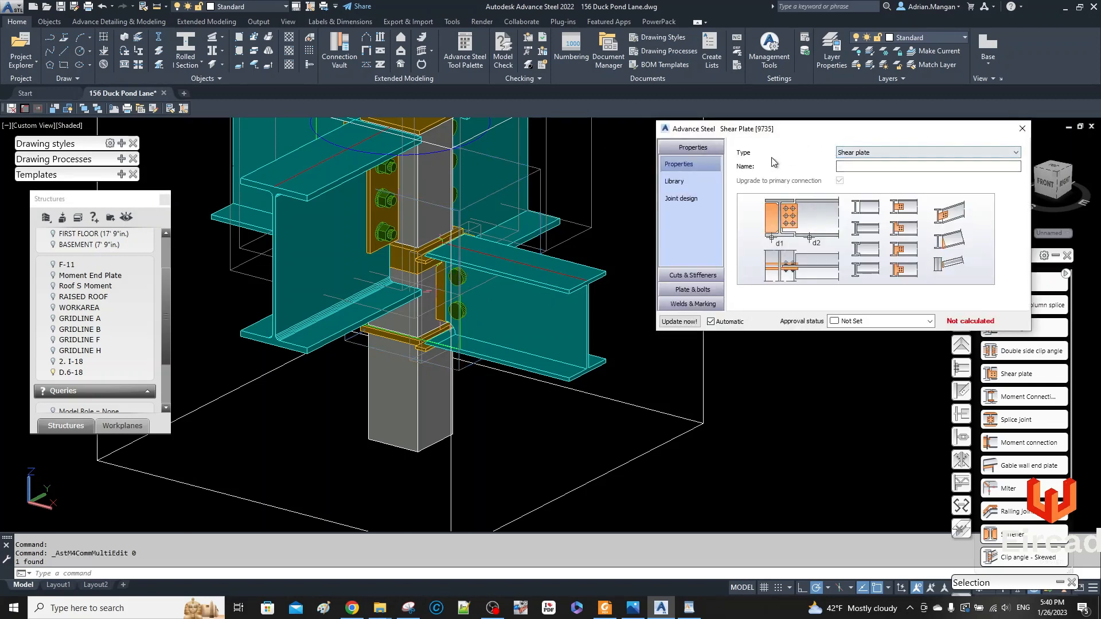
{"action": "key", "text": "Escape"}
{"action": "scroll", "coordinate": [505, 229], "scroll_direction": "up", "scroll_amount": 2}
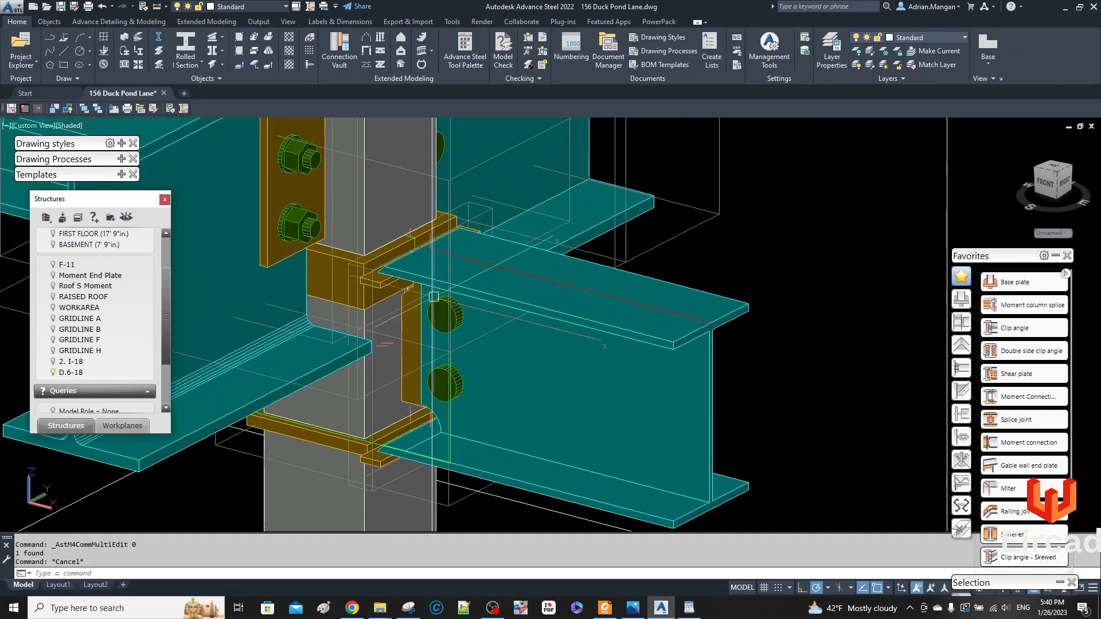
Reopen the beam-to-beam moment connection, set the inner web cut of its top web weld preparation to 0", and close the settings.
{"action": "scroll", "coordinate": [487, 247], "scroll_direction": "up", "scroll_amount": 2}
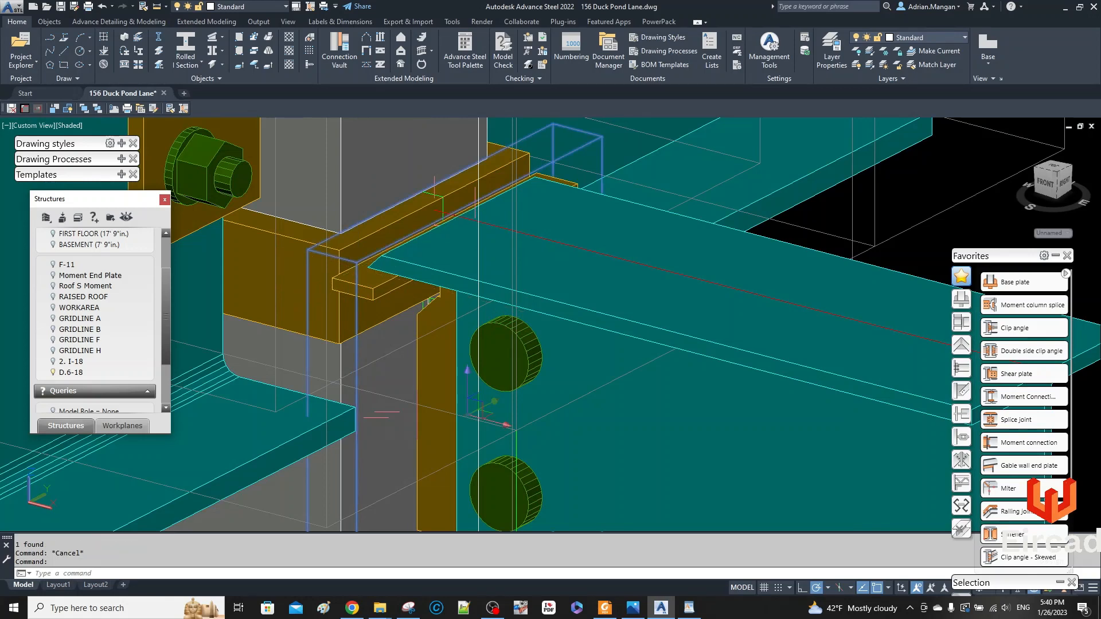
{"action": "double_click", "coordinate": [356, 269]}
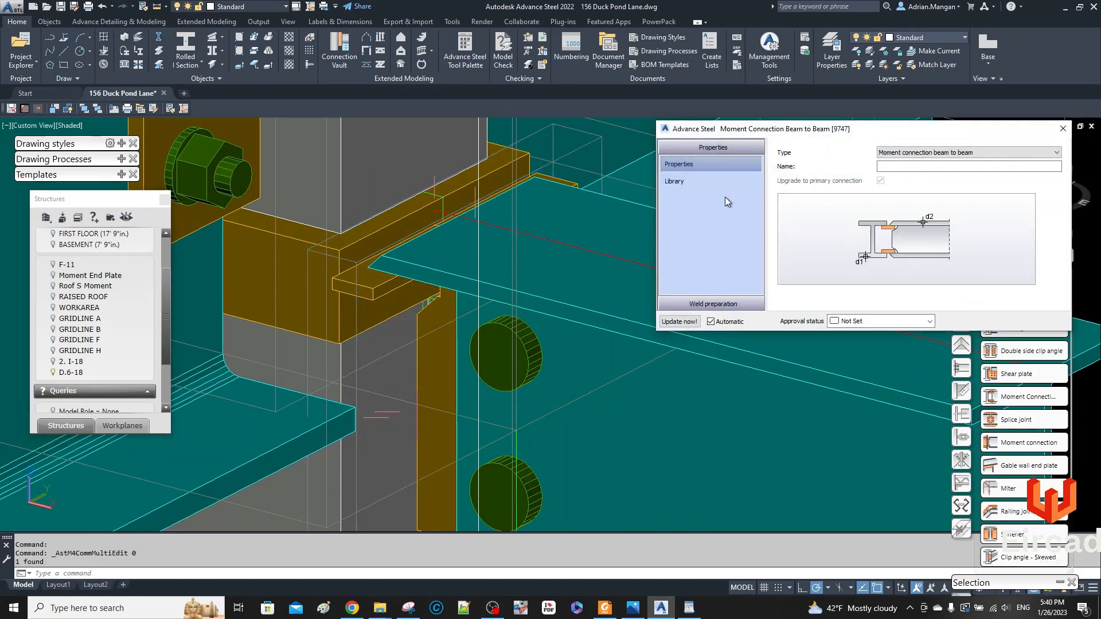
{"action": "left_click", "coordinate": [703, 303]}
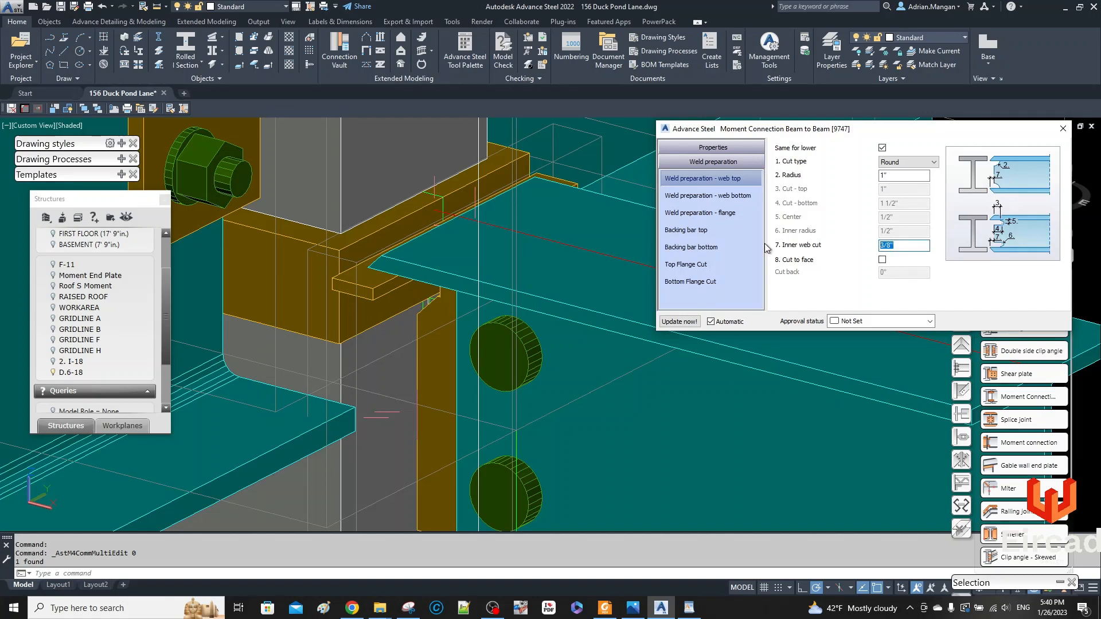
{"action": "scroll", "coordinate": [430, 306], "scroll_direction": "up", "scroll_amount": 2}
{"action": "scroll", "coordinate": [510, 264], "scroll_direction": "down", "scroll_amount": 5}
{"action": "middle_click_drag", "start_coordinate": [510, 264], "coordinate": [414, 221]}
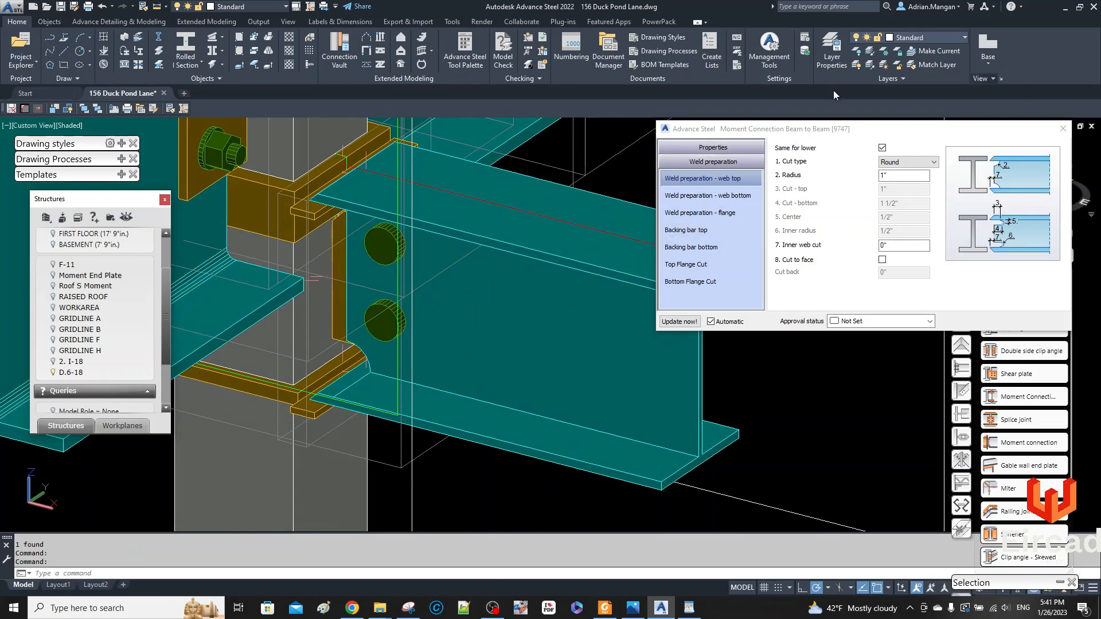
{"action": "left_click", "coordinate": [1062, 129]}
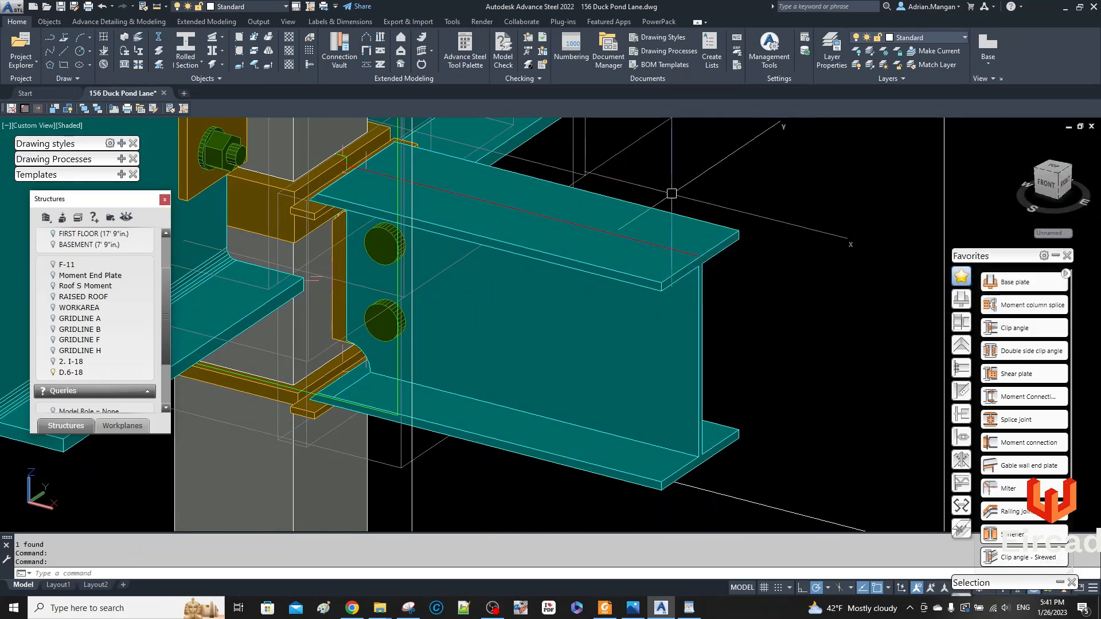
Examine how the deeper three-bolt beam's flanges meet the column and the thick through plate from several angles.
{"action": "scroll", "coordinate": [495, 183], "scroll_direction": "down", "scroll_amount": 5}
{"action": "middle_click_drag", "start_coordinate": [494, 182], "coordinate": [628, 277], "text": "shift"}
{"action": "scroll", "coordinate": [516, 213], "scroll_direction": "up", "scroll_amount": 5}
{"action": "scroll", "coordinate": [524, 214], "scroll_direction": "up", "scroll_amount": 5}
{"action": "middle_click_drag", "start_coordinate": [518, 218], "coordinate": [465, 232], "text": "shift"}
{"action": "scroll", "coordinate": [380, 248], "scroll_direction": "down", "scroll_amount": 3}
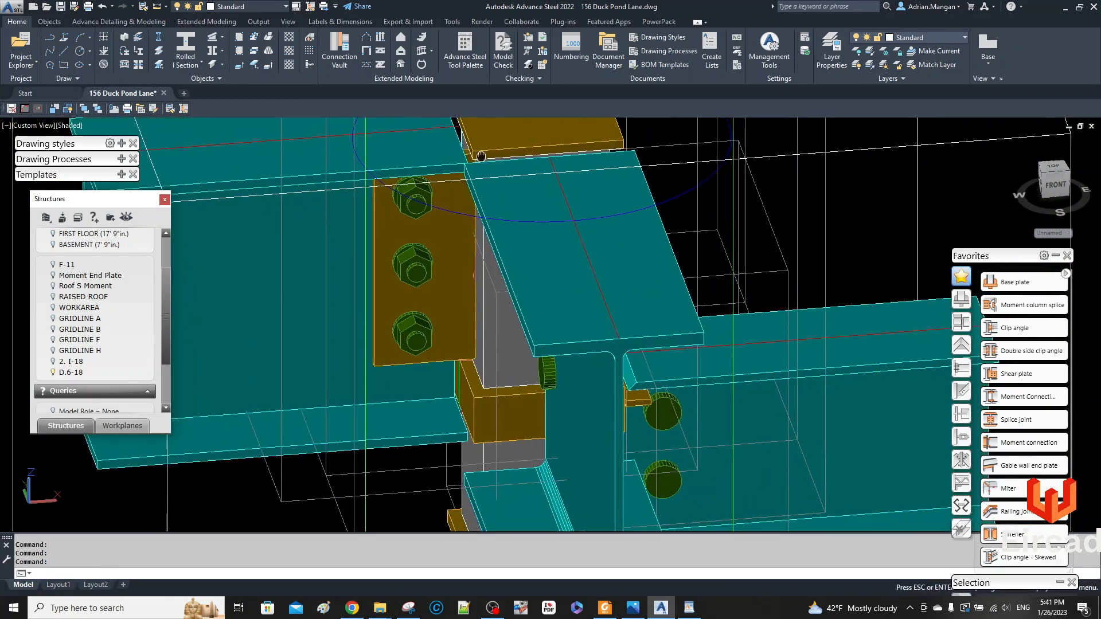
{"action": "scroll", "coordinate": [449, 425], "scroll_direction": "up", "scroll_amount": 4}
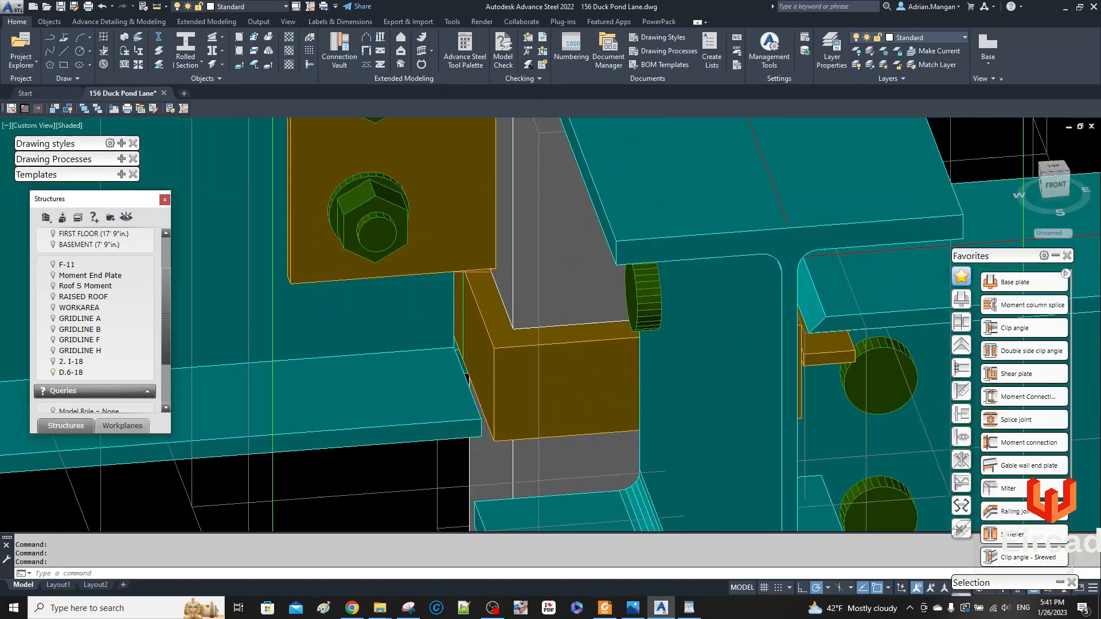
{"action": "middle_click_drag", "start_coordinate": [453, 418], "coordinate": [484, 401], "text": "shift"}
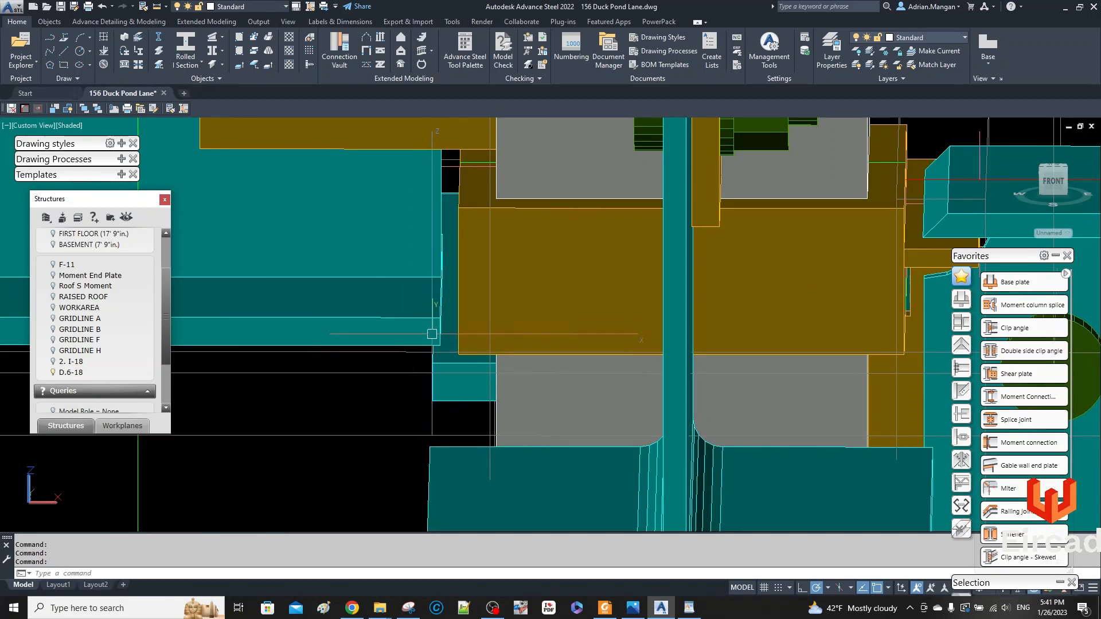
{"action": "middle_click_drag", "start_coordinate": [422, 324], "coordinate": [510, 427], "text": "shift"}
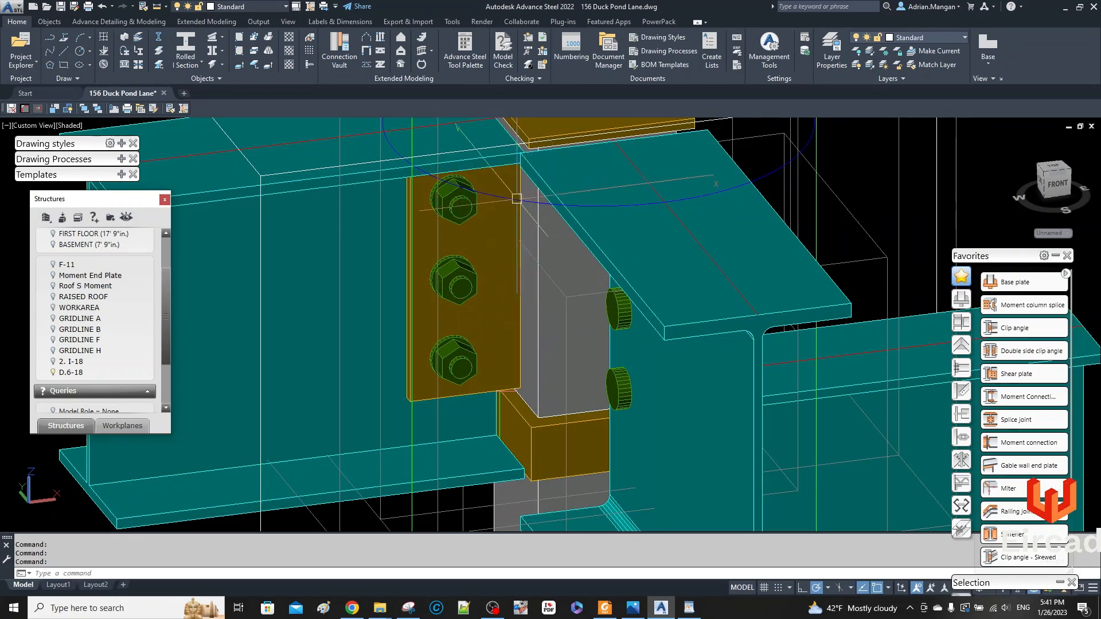
{"action": "middle_click_drag", "start_coordinate": [516, 198], "coordinate": [508, 296]}
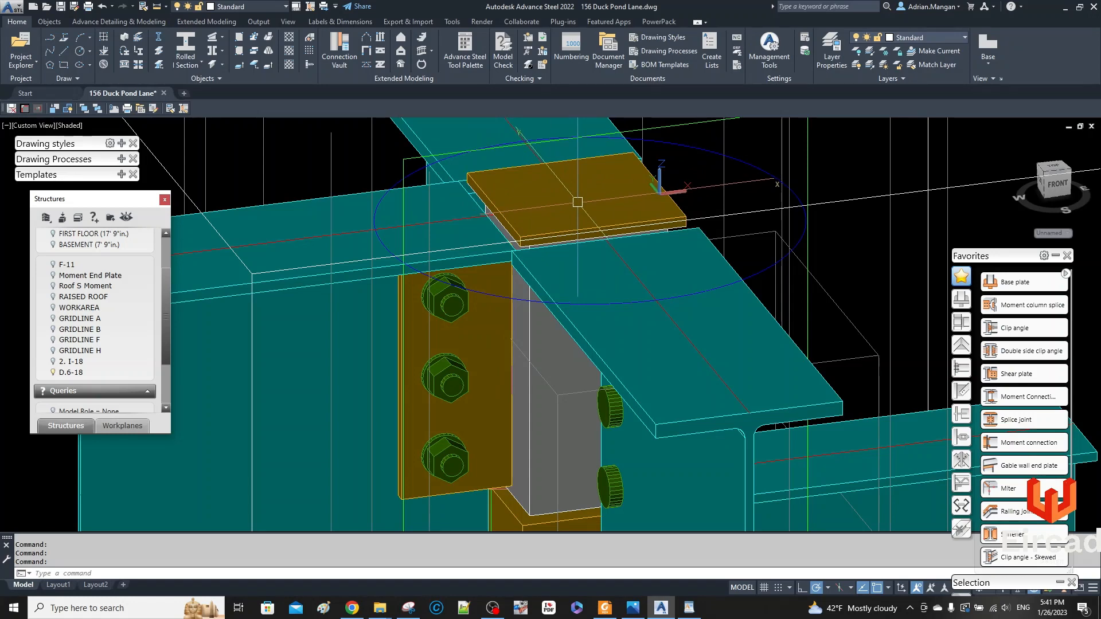
Try a Moment connection with the column as main member and the deeper three-bolt beam as secondary.
{"action": "left_click", "coordinate": [1029, 443]}
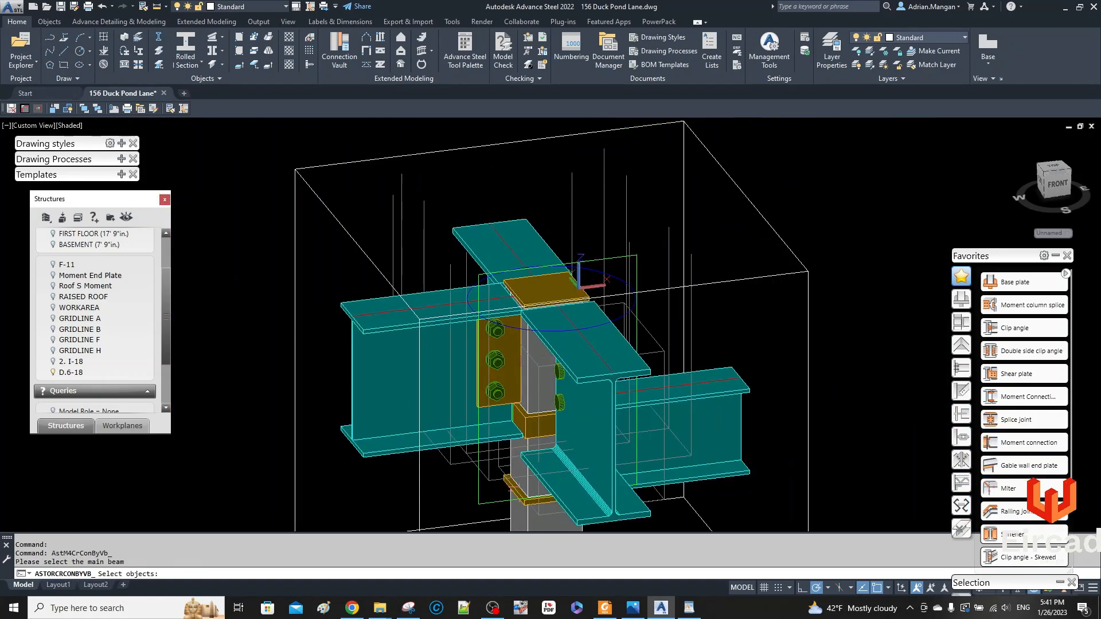
{"action": "scroll", "coordinate": [502, 372], "scroll_direction": "up", "scroll_amount": 5}
{"action": "left_click", "coordinate": [529, 396]}
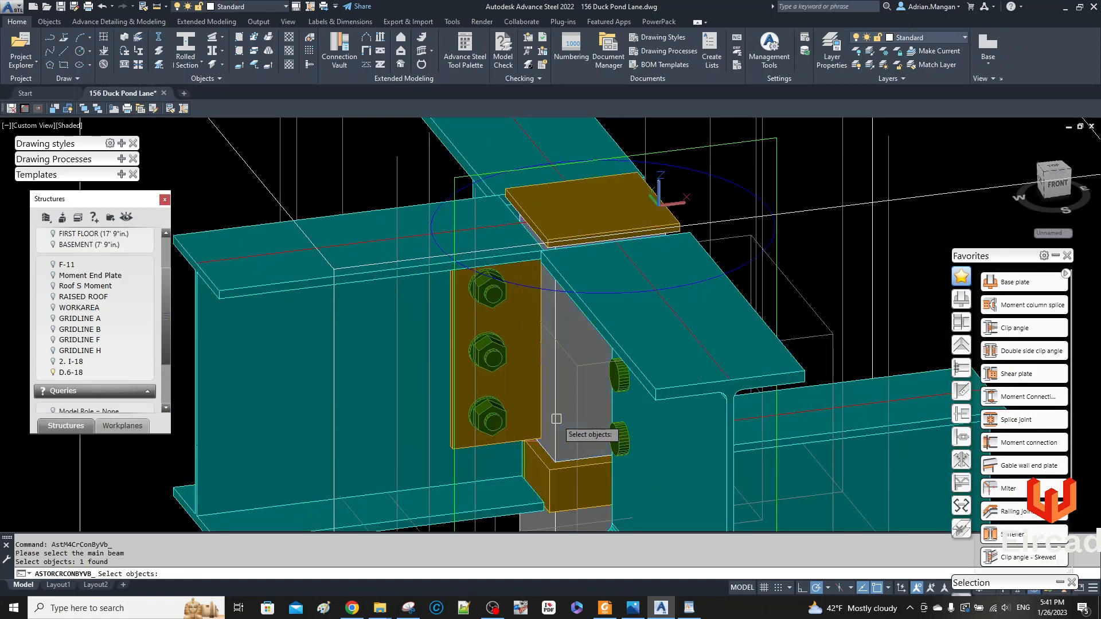
{"action": "key", "text": "Return"}
{"action": "left_click", "coordinate": [377, 275]}
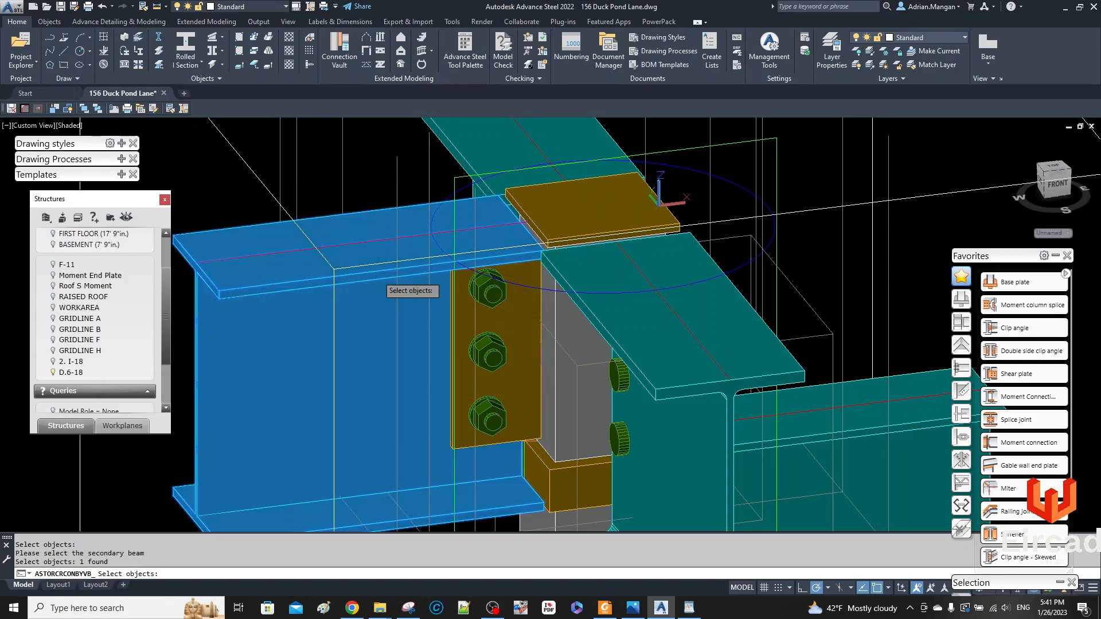
{"action": "key", "text": "Return"}
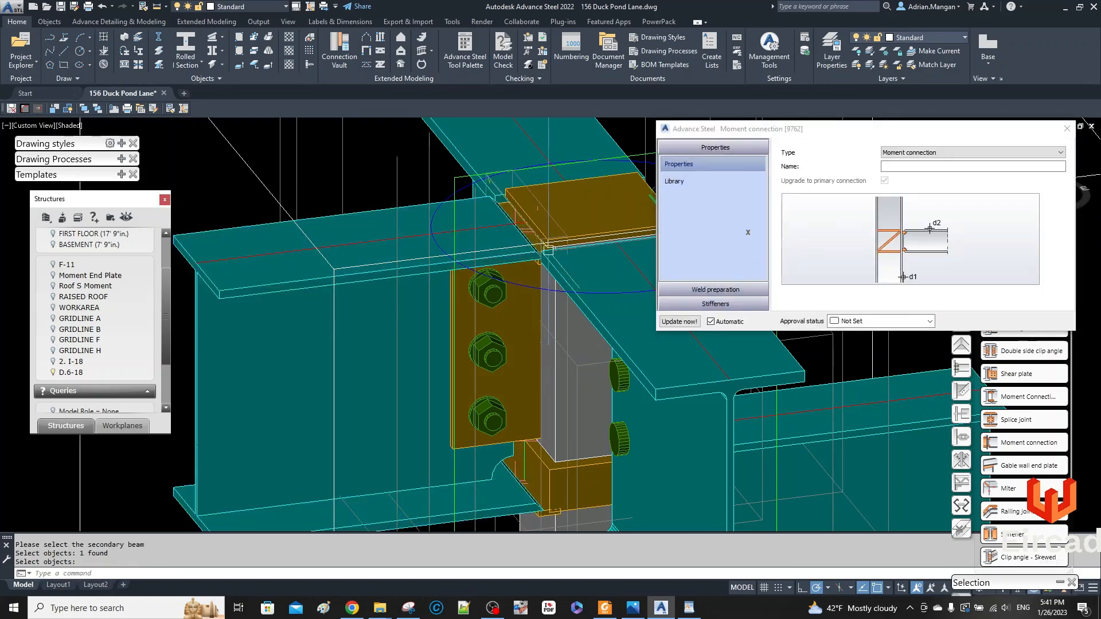
Compare the three-bolt beam's joint with the marked-up Eyebrow D.6-18 detail in Foxit Reader and return to the model.
{"action": "scroll", "coordinate": [548, 251], "scroll_direction": "up", "scroll_amount": 5}
{"action": "scroll", "coordinate": [551, 258], "scroll_direction": "down", "scroll_amount": 4}
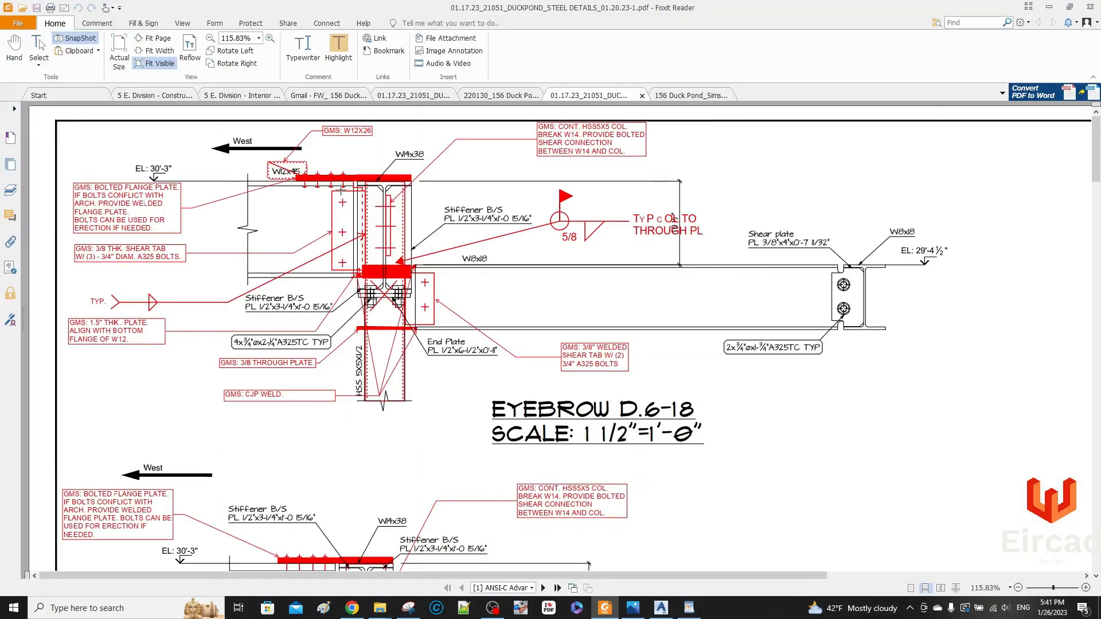
{"action": "left_click", "coordinate": [1049, 8]}
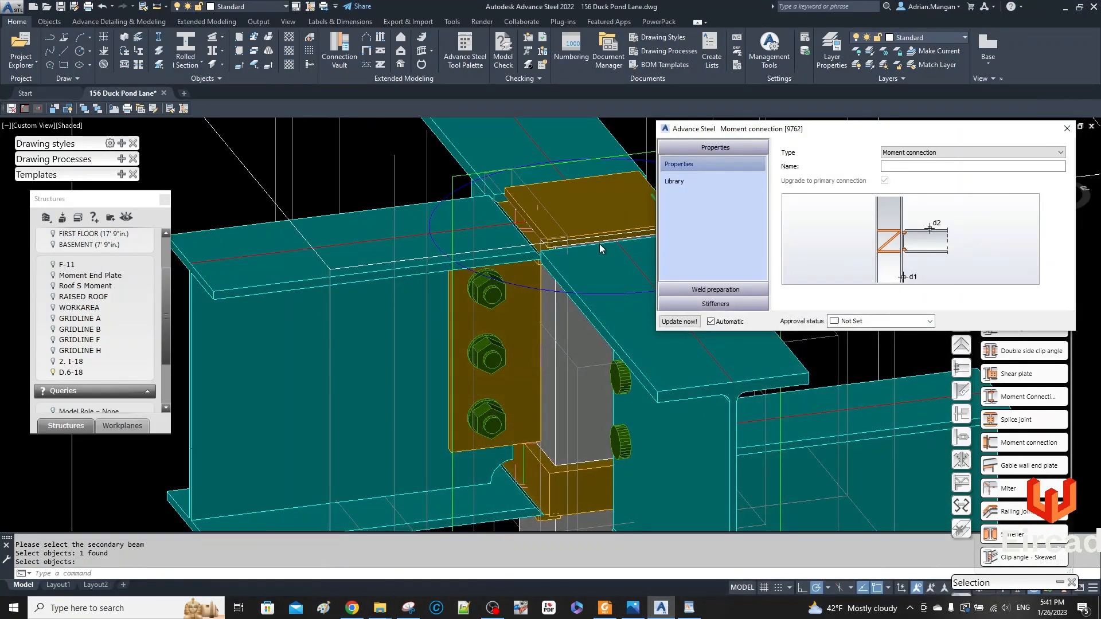
{"action": "middle_click_drag", "start_coordinate": [550, 373], "coordinate": [404, 286]}
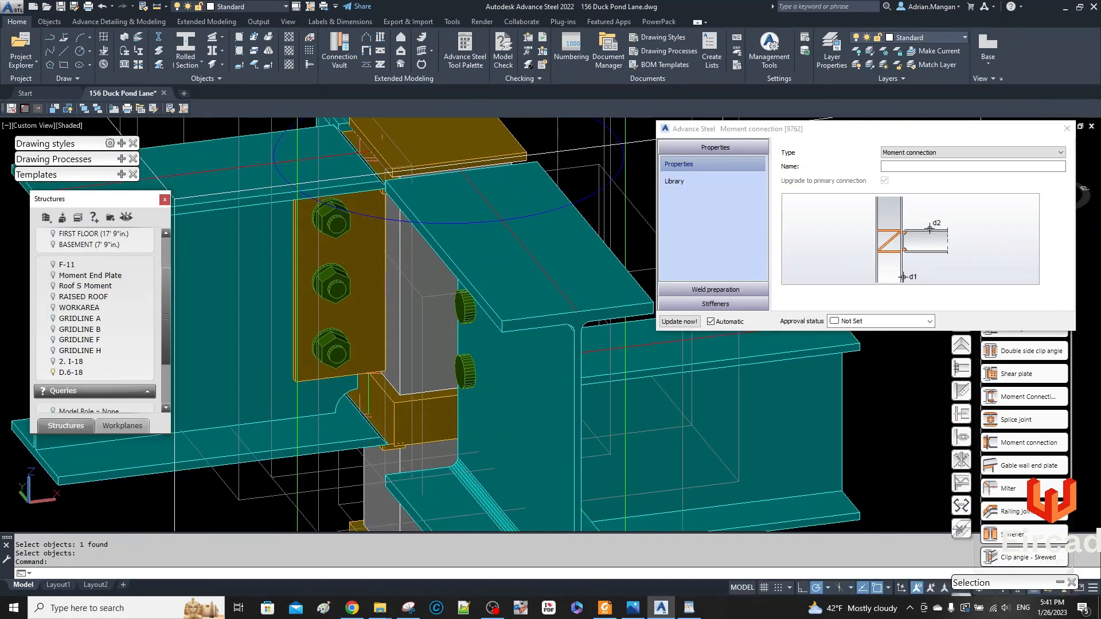
Inspect the bottom flange cut and backing bar at the thick through plate, view the connection's library entries, and close its settings.
{"action": "middle_click_drag", "start_coordinate": [406, 366], "coordinate": [456, 361], "text": "shift"}
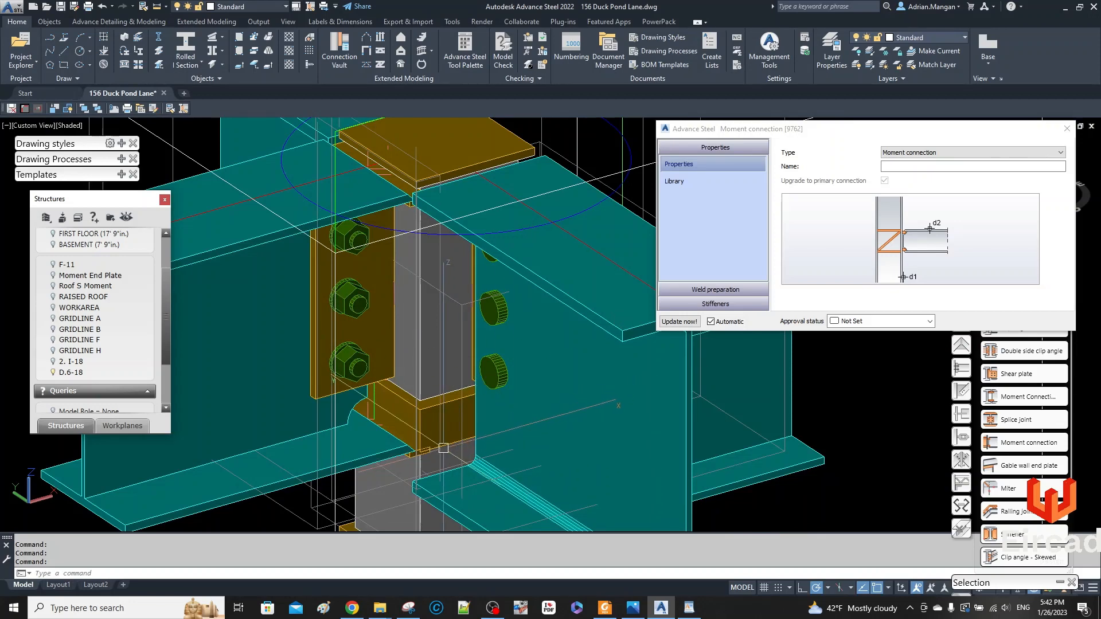
{"action": "scroll", "coordinate": [406, 454], "scroll_direction": "up", "scroll_amount": 3}
{"action": "middle_click_drag", "start_coordinate": [406, 453], "coordinate": [465, 412], "text": "shift"}
{"action": "scroll", "coordinate": [392, 439], "scroll_direction": "down", "scroll_amount": 4}
{"action": "left_click", "coordinate": [713, 179]}
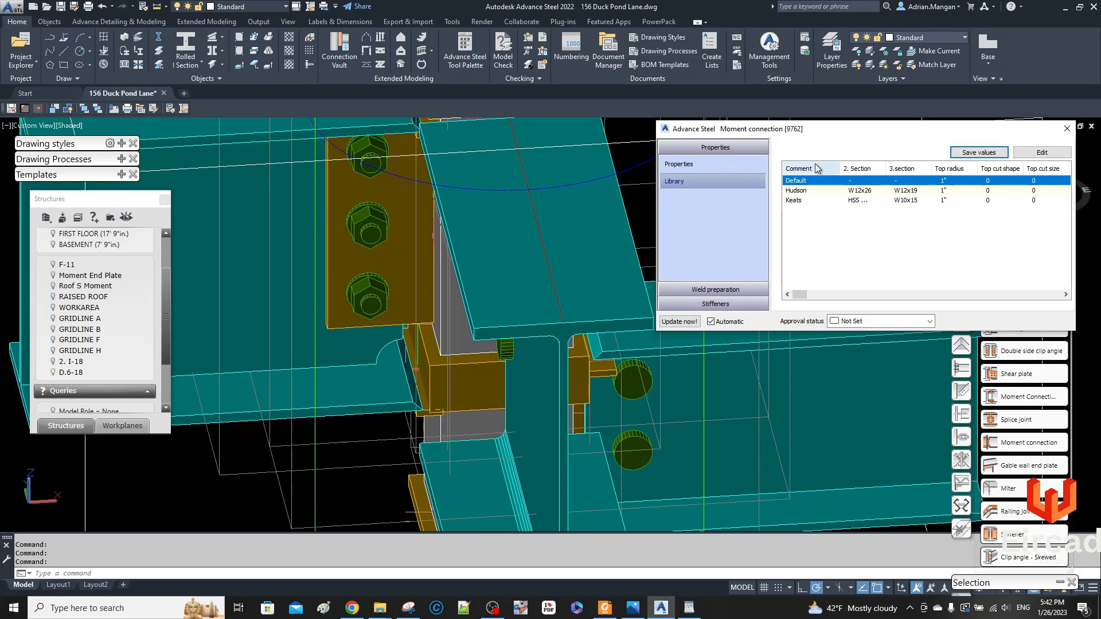
{"action": "left_click", "coordinate": [1067, 128]}
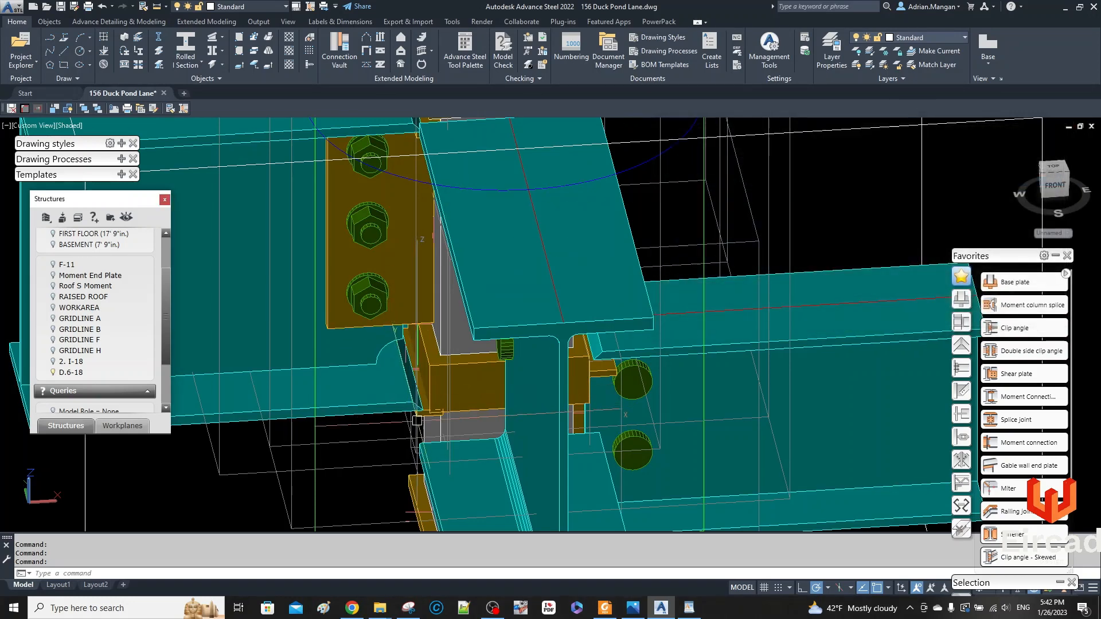
Delete the moment connection between the column and the deeper three-bolt beam via its bottom backing bar.
{"action": "scroll", "coordinate": [436, 403], "scroll_direction": "up", "scroll_amount": 4}
{"action": "left_click", "coordinate": [436, 403]}
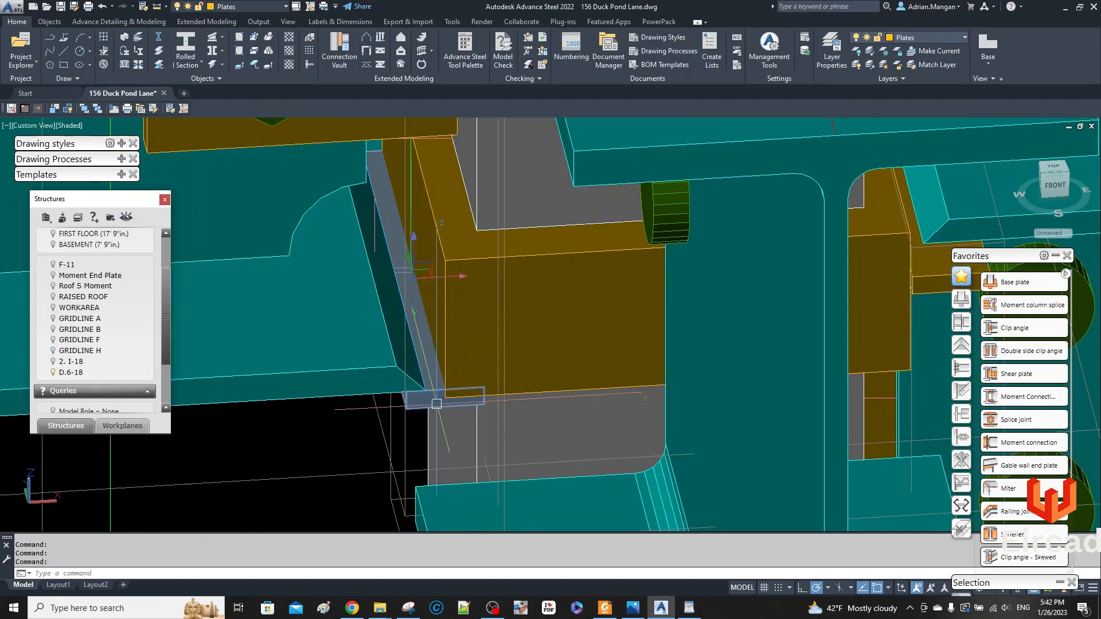
{"action": "key", "text": "Delete"}
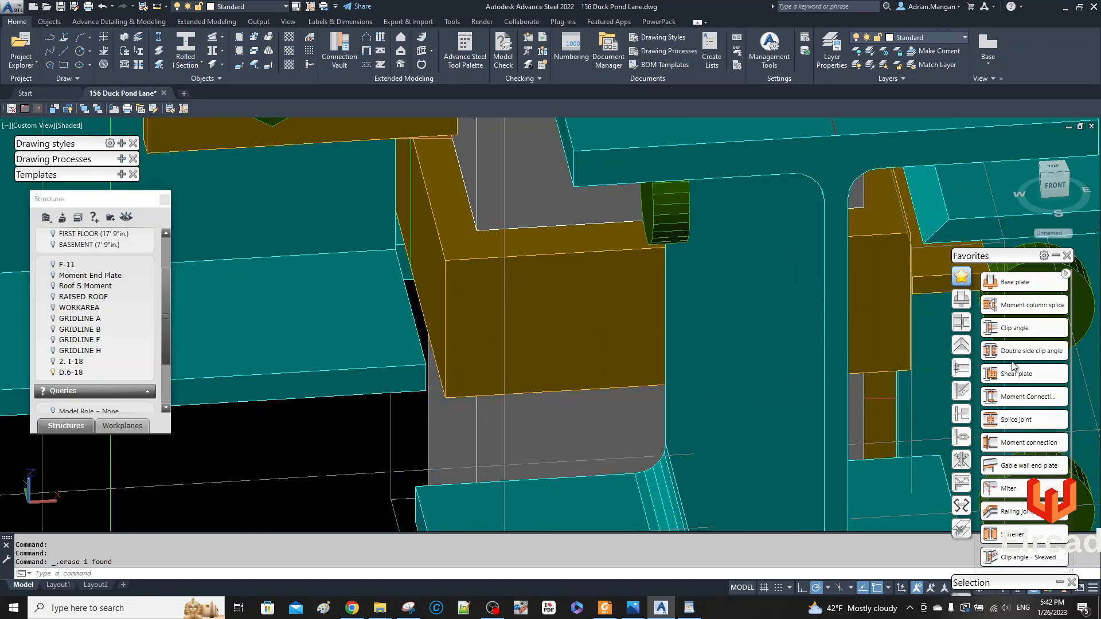
Try a beam-to-beam moment connection between the column and the deeper beam, using the DUCK POND 2 library values.
{"action": "left_click", "coordinate": [1020, 395]}
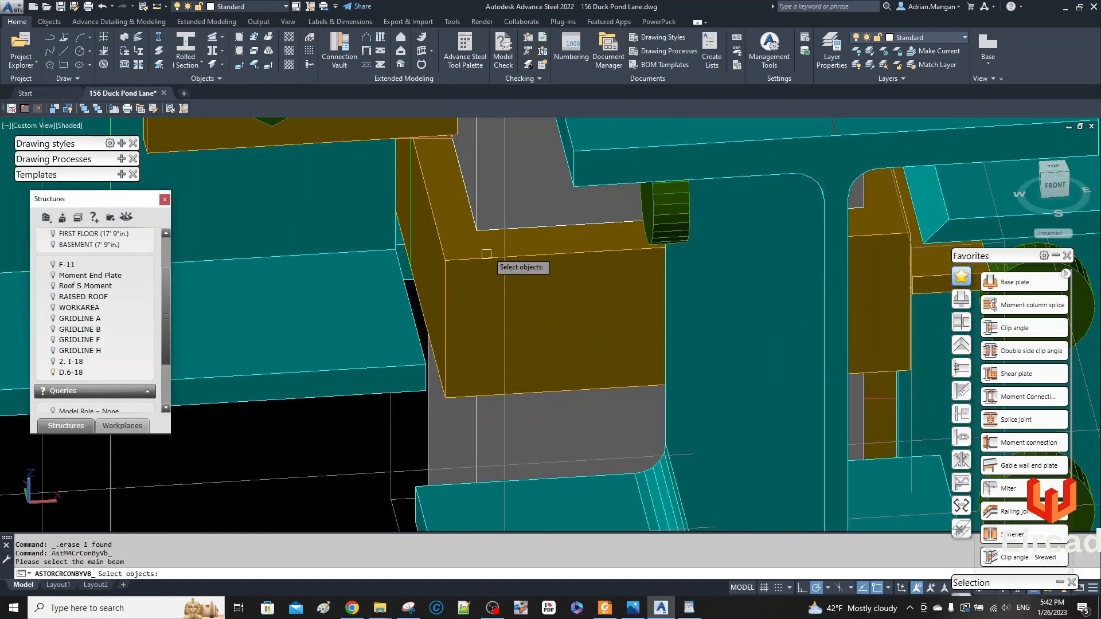
{"action": "left_click", "coordinate": [488, 182]}
{"action": "key", "text": "Return"}
{"action": "left_click", "coordinate": [344, 357]}
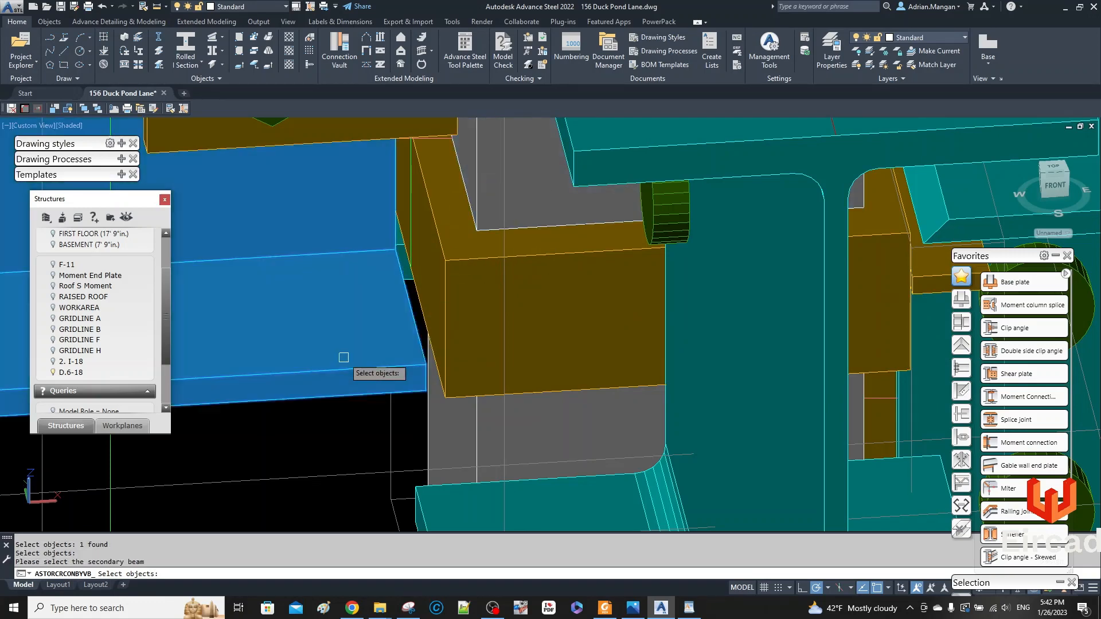
{"action": "key", "text": "Return"}
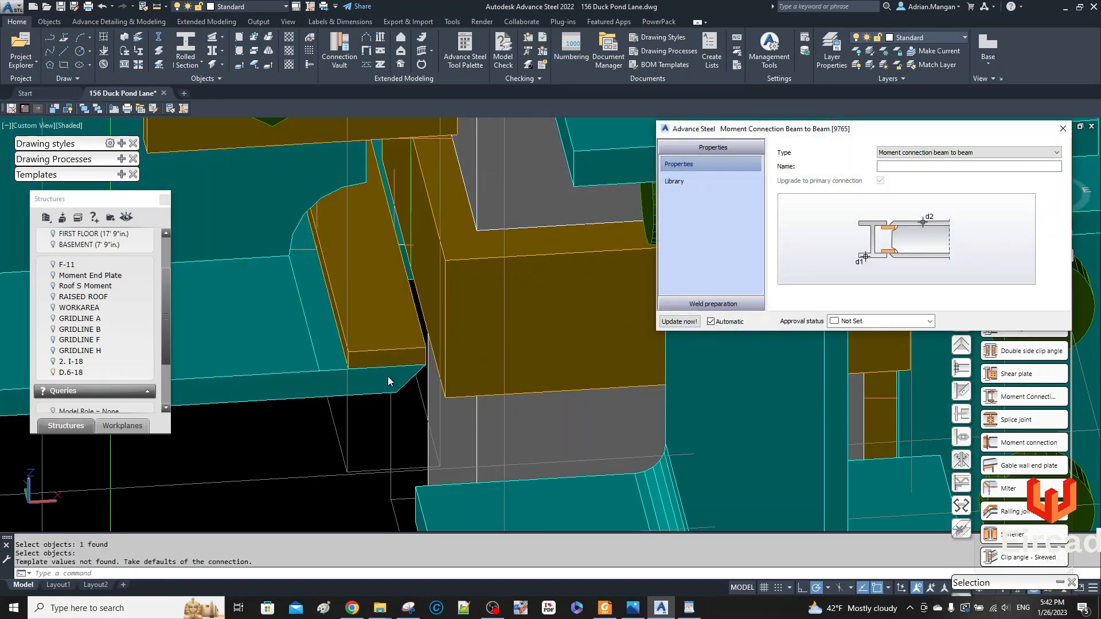
{"action": "left_click", "coordinate": [725, 182]}
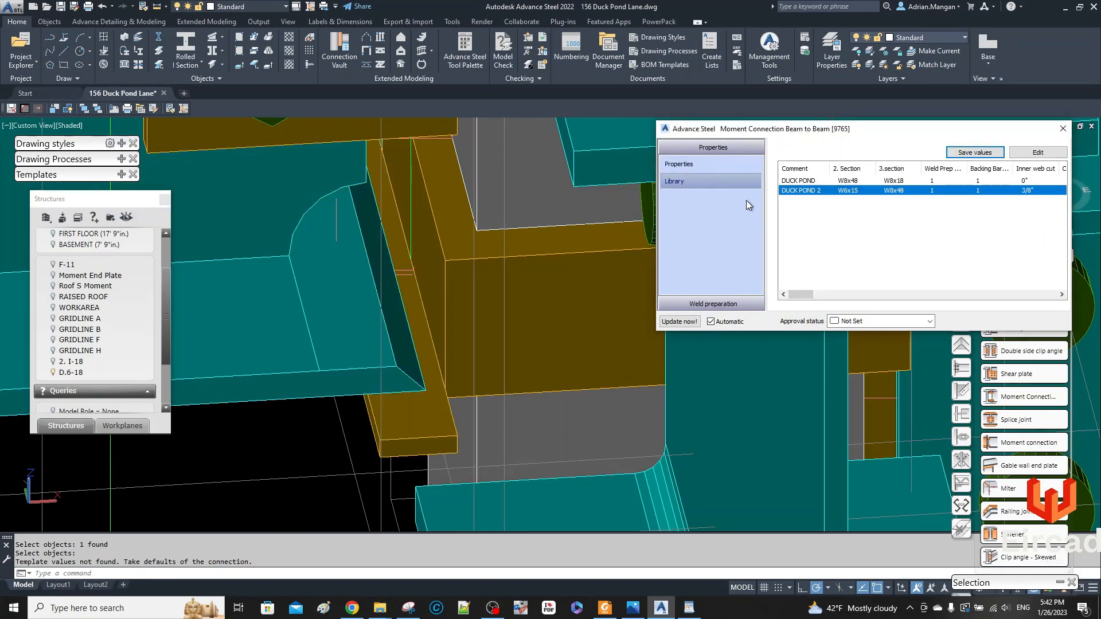
{"action": "left_click", "coordinate": [1061, 131]}
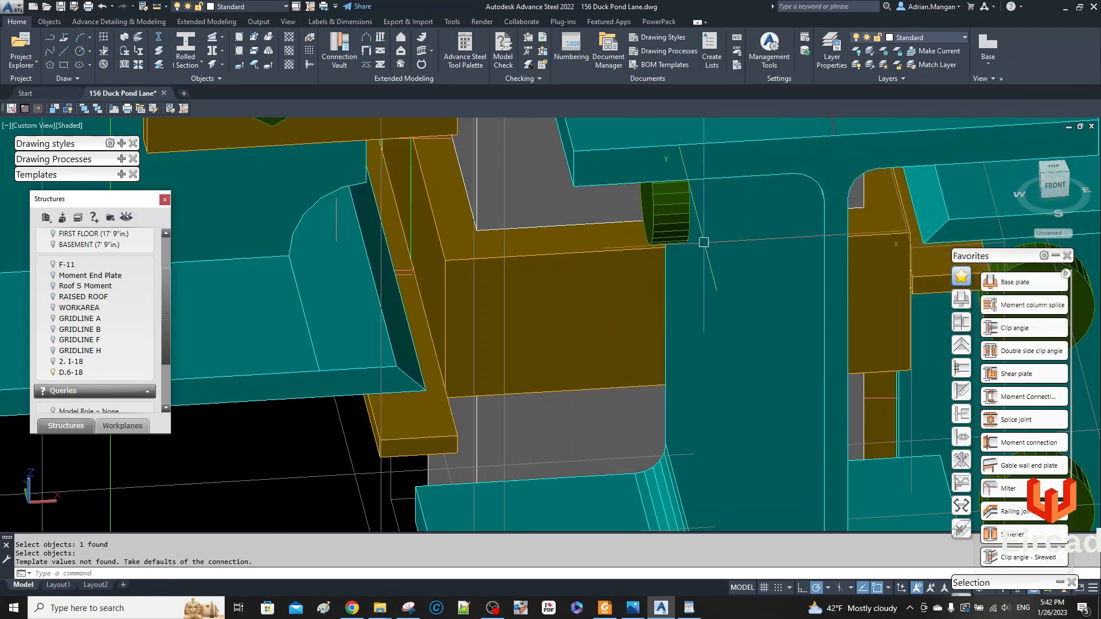
Check the deeper beam's backing bar at the top flange and delete its beam-to-beam moment connection.
{"action": "scroll", "coordinate": [648, 247], "scroll_direction": "down", "scroll_amount": 7}
{"action": "middle_click_drag", "start_coordinate": [579, 230], "coordinate": [516, 344]}
{"action": "scroll", "coordinate": [510, 246], "scroll_direction": "down", "scroll_amount": 2}
{"action": "middle_click_drag", "start_coordinate": [510, 235], "coordinate": [600, 246]}
{"action": "scroll", "coordinate": [600, 246], "scroll_direction": "up", "scroll_amount": 4}
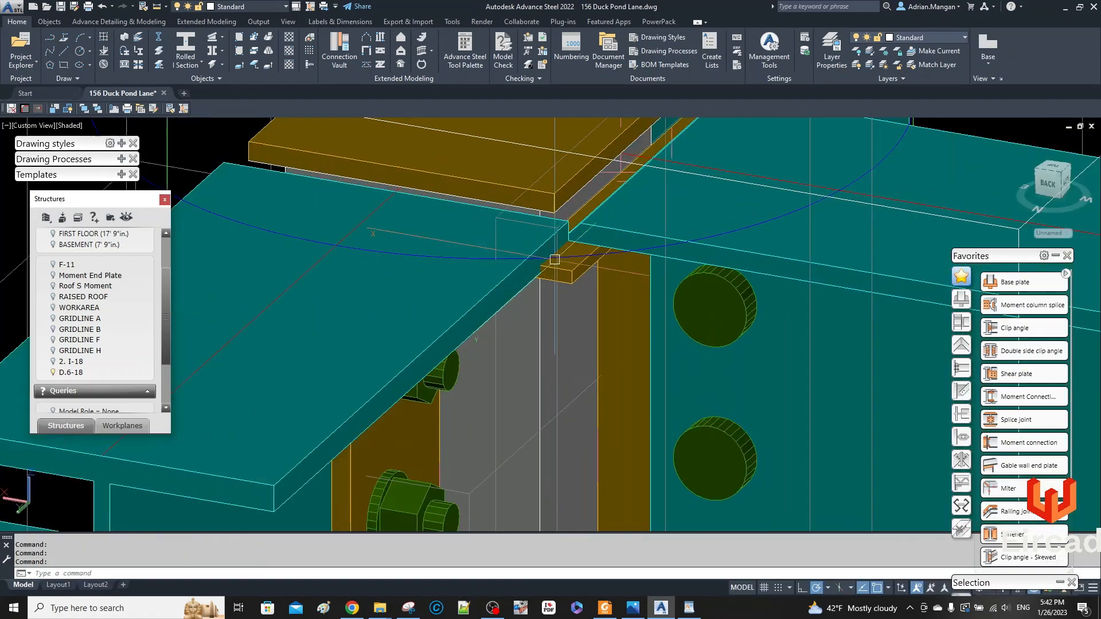
{"action": "key", "text": "Delete"}
{"action": "scroll", "coordinate": [569, 266], "scroll_direction": "down", "scroll_amount": 6}
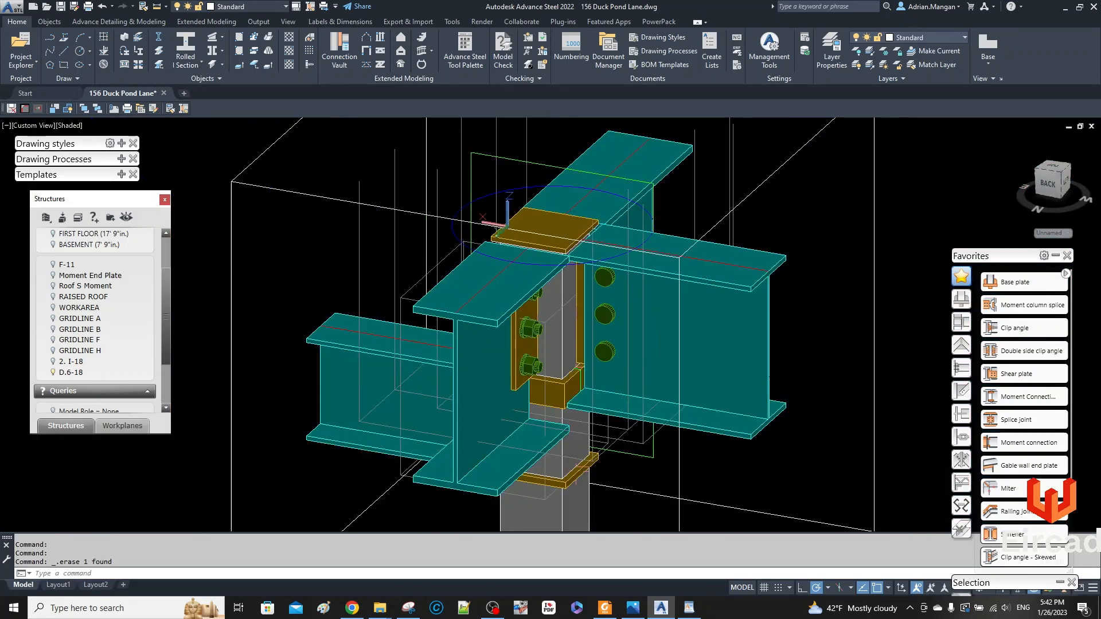
Transfer the shallower two-bolt beam's moment connection properties to the deeper three-bolt beam at the column and check the resulting joint.
{"action": "mouse_move", "coordinate": [525, 376]}
{"action": "middle_mouse_down"}
{"action": "mouse_move", "coordinate": [585, 302]}
{"action": "mouse_move", "coordinate": [546, 321]}
{"action": "middle_mouse_up"}
{"action": "scroll", "coordinate": [585, 303], "scroll_direction": "up", "scroll_amount": 2}
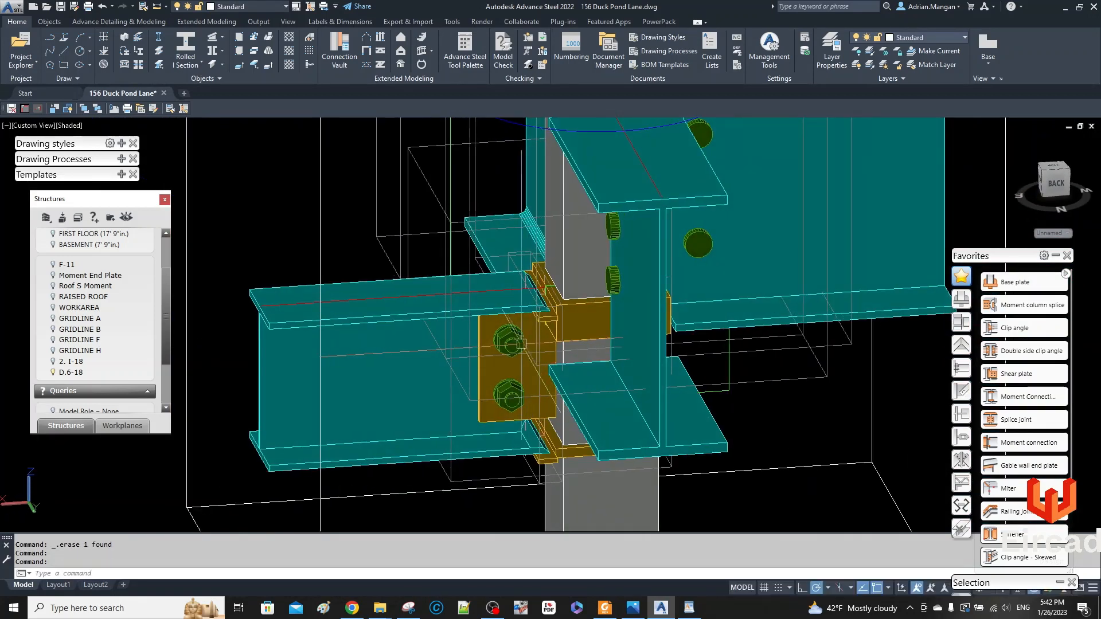
{"action": "scroll", "coordinate": [522, 344], "scroll_direction": "up", "scroll_amount": 3}
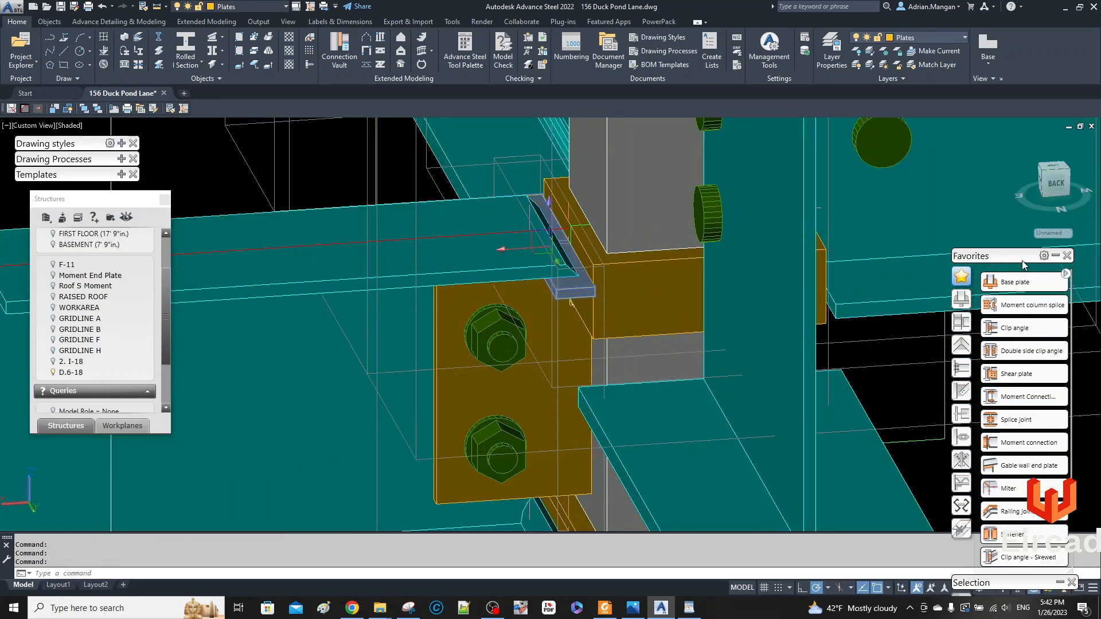
{"action": "left_click", "coordinate": [1054, 256]}
{"action": "left_click", "coordinate": [961, 315]}
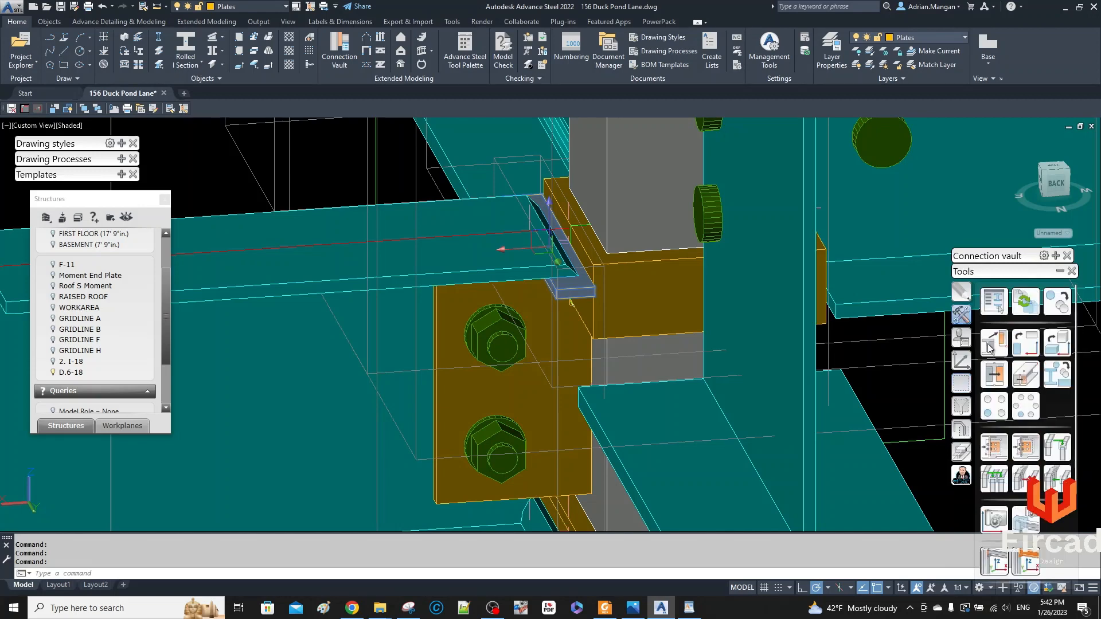
{"action": "middle_click_drag", "start_coordinate": [658, 367], "coordinate": [554, 400]}
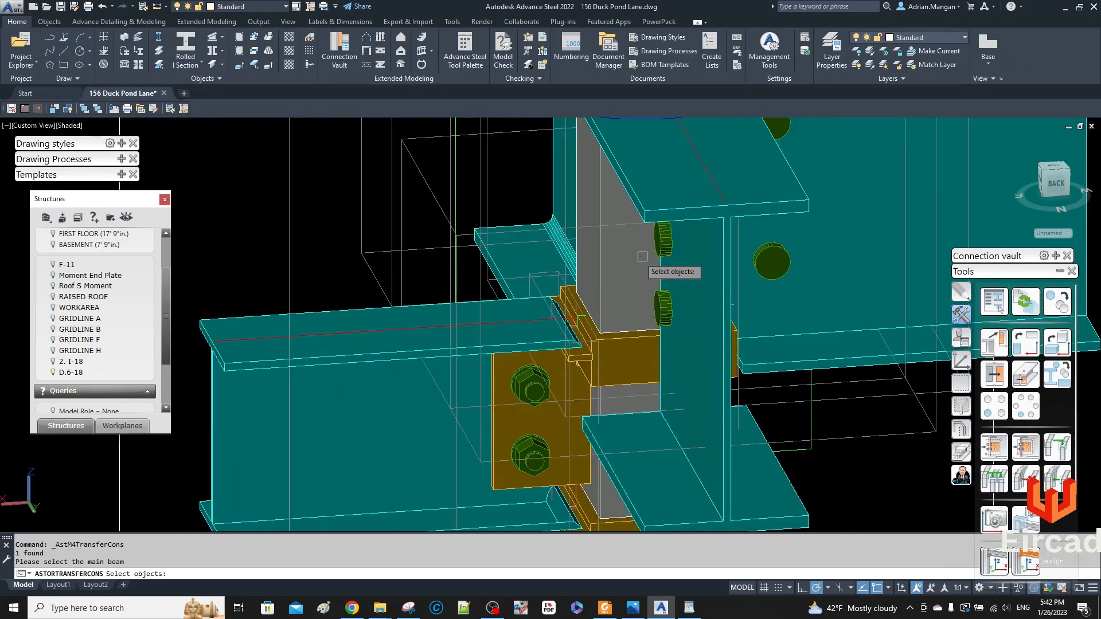
{"action": "left_click", "coordinate": [840, 157]}
{"action": "key", "text": "Return"}
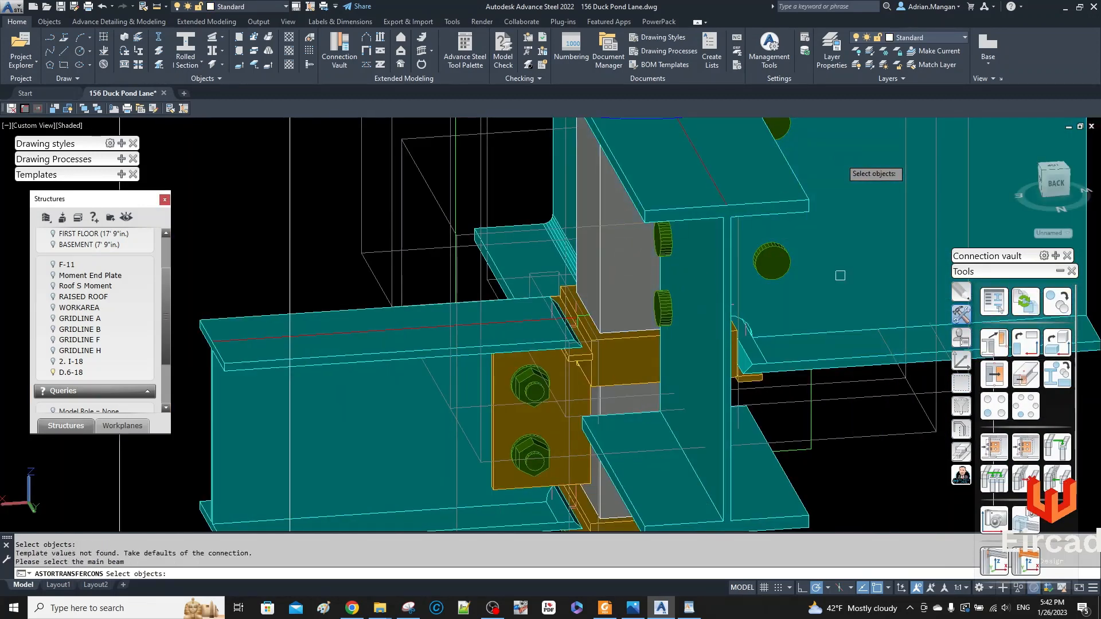
{"action": "middle_click_drag", "start_coordinate": [838, 205], "coordinate": [802, 201]}
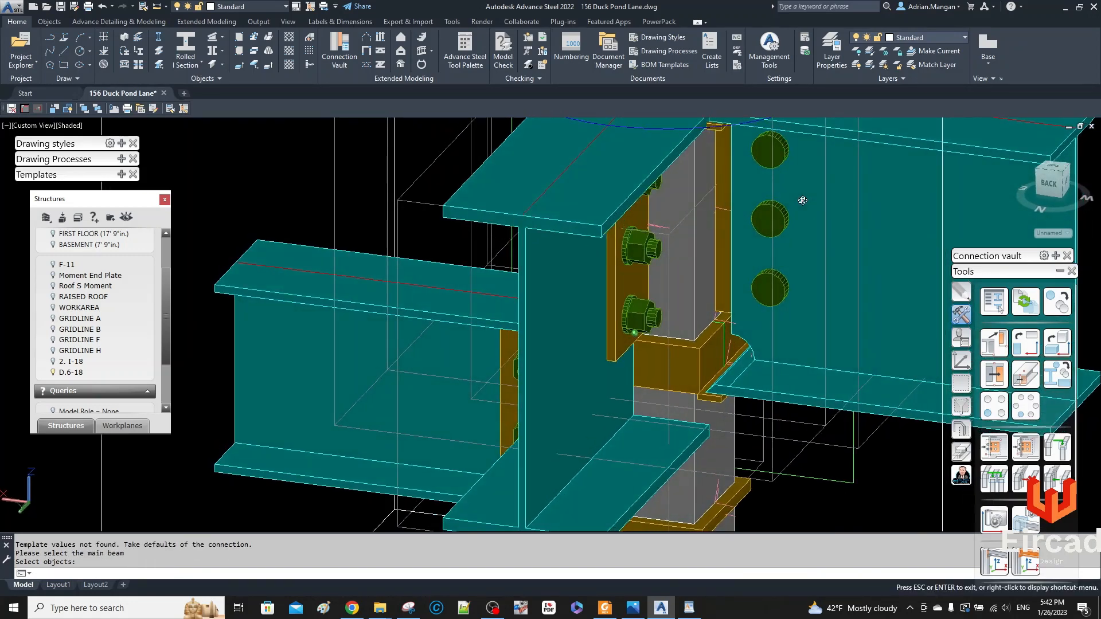
Open the joint properties of the deeper beam's moment connection via its top backing bar and review the library and weld preparation settings.
{"action": "key", "text": "Return"}
{"action": "scroll", "coordinate": [757, 321], "scroll_direction": "up", "scroll_amount": 6}
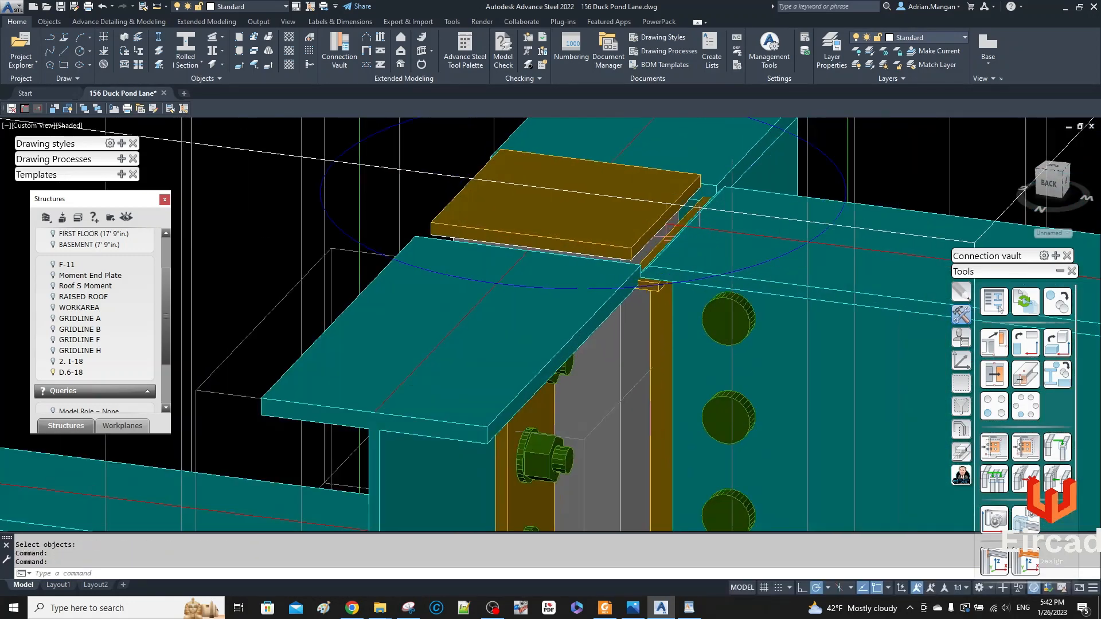
{"action": "middle_click_drag", "start_coordinate": [719, 254], "coordinate": [659, 375], "text": "shift"}
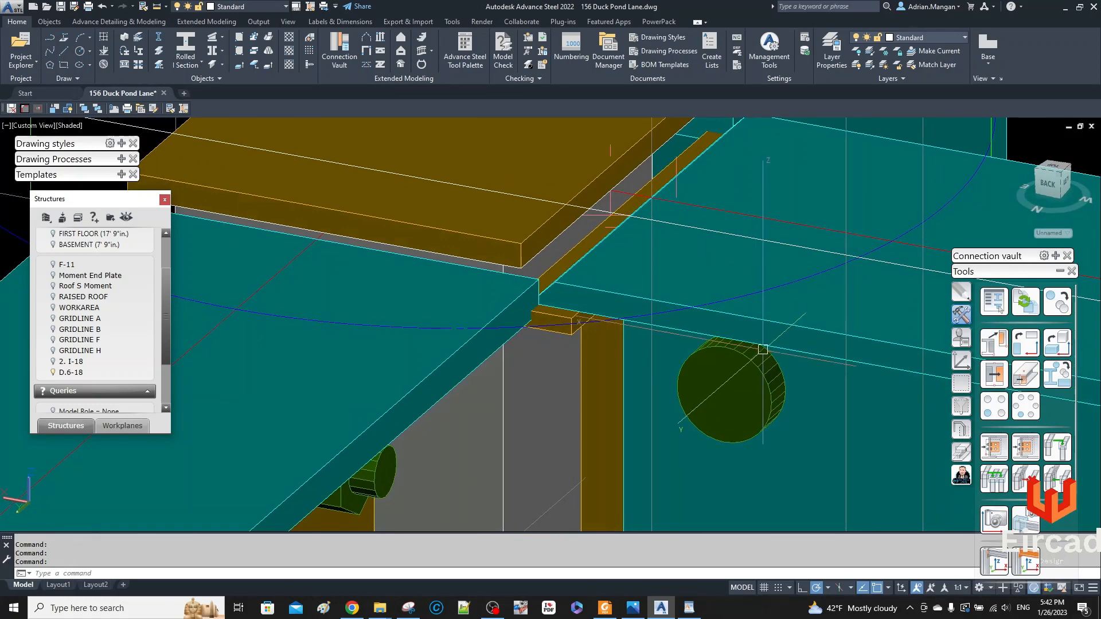
{"action": "right_click", "coordinate": [759, 364]}
{"action": "key", "text": "Escape"}
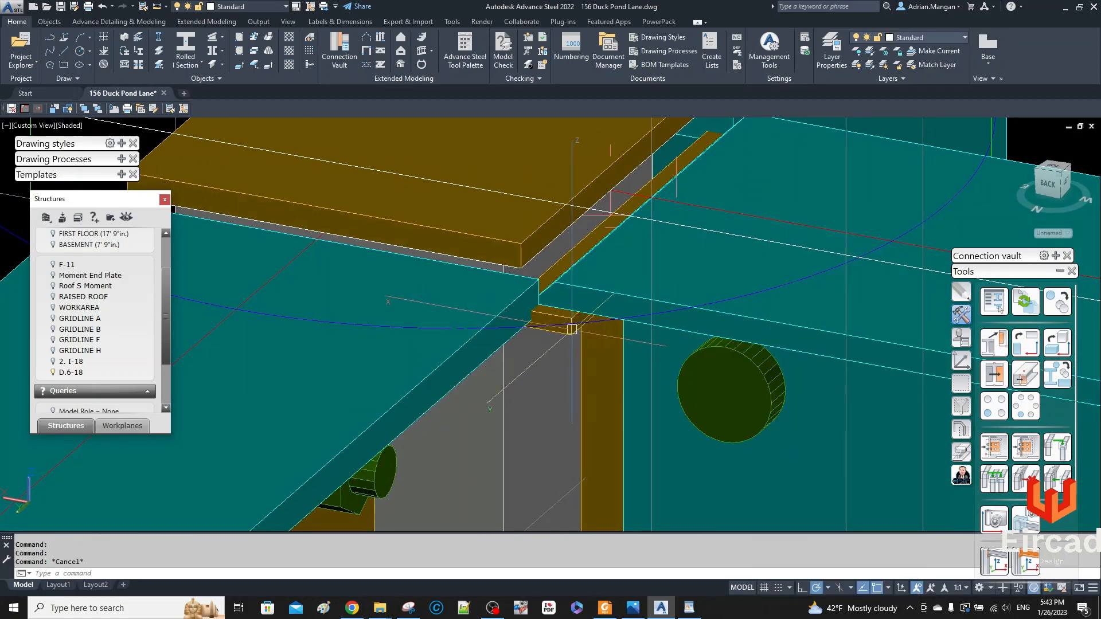
{"action": "right_click", "coordinate": [565, 331]}
{"action": "left_click", "coordinate": [638, 400]}
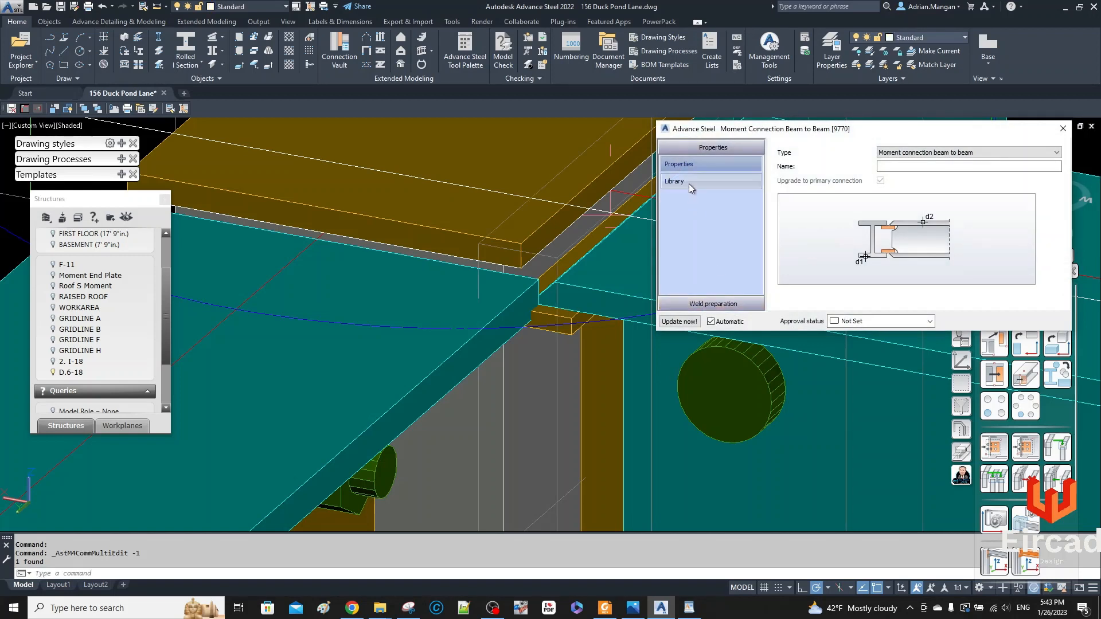
{"action": "left_click", "coordinate": [689, 182]}
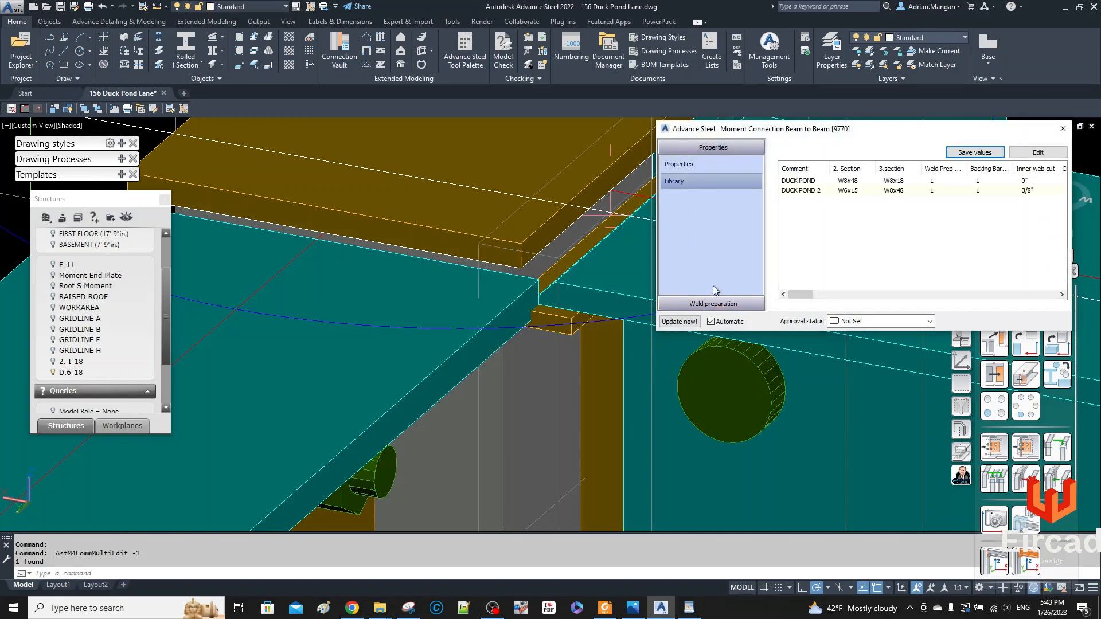
{"action": "left_click", "coordinate": [714, 302]}
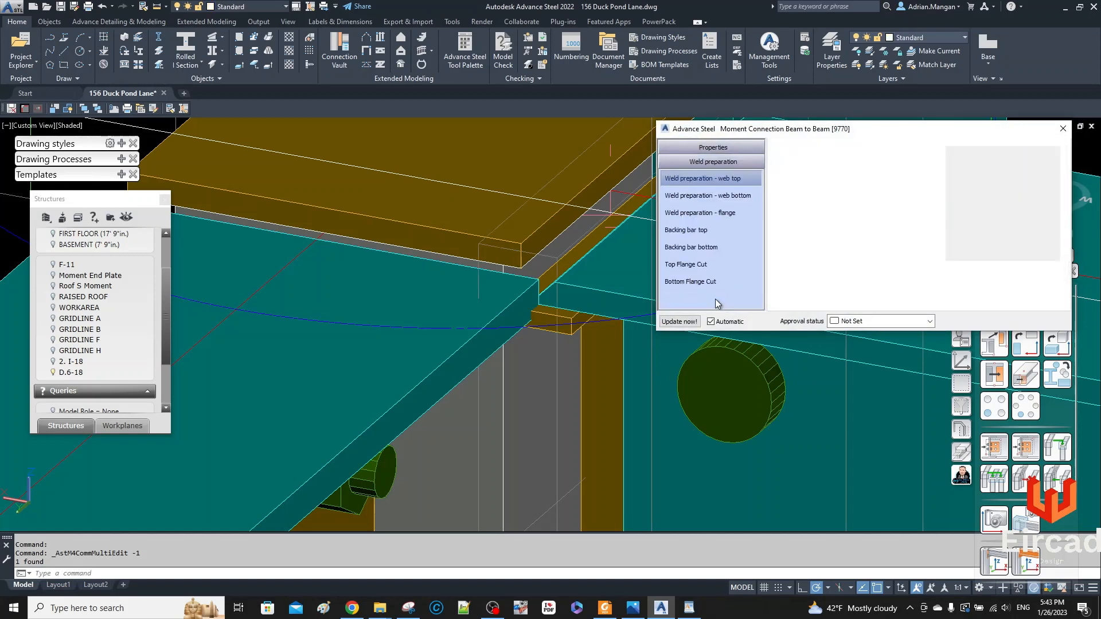
Keep the flange weld preparation's bottom cut shape as back and try bottom angles of 0 and 90 degrees.
{"action": "left_click", "coordinate": [702, 213]}
{"action": "left_click", "coordinate": [935, 203]}
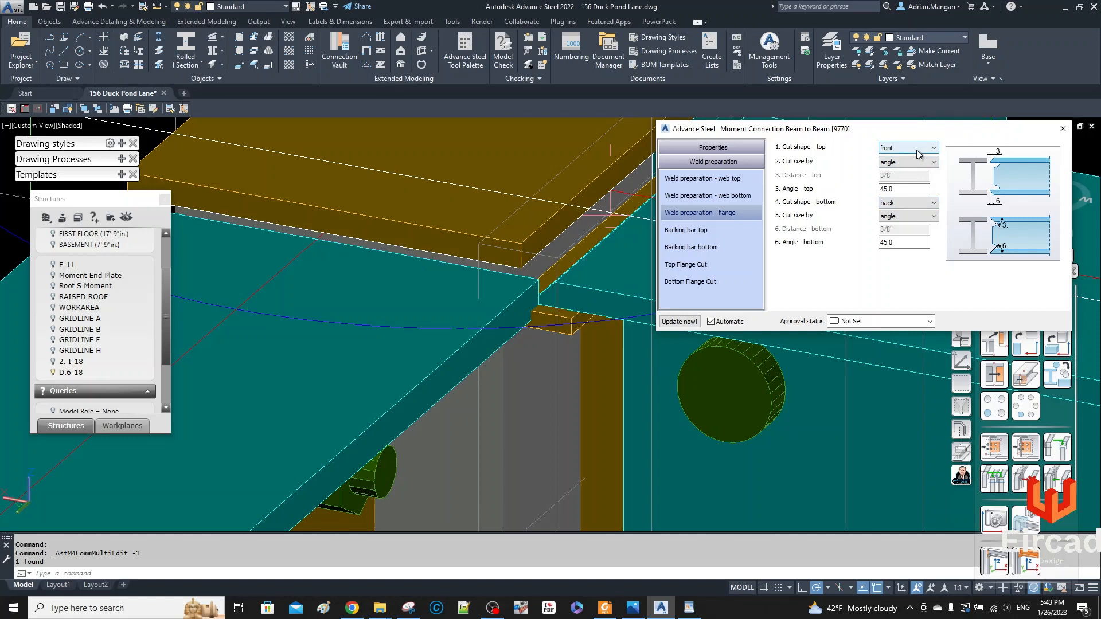
{"action": "left_click", "coordinate": [909, 203]}
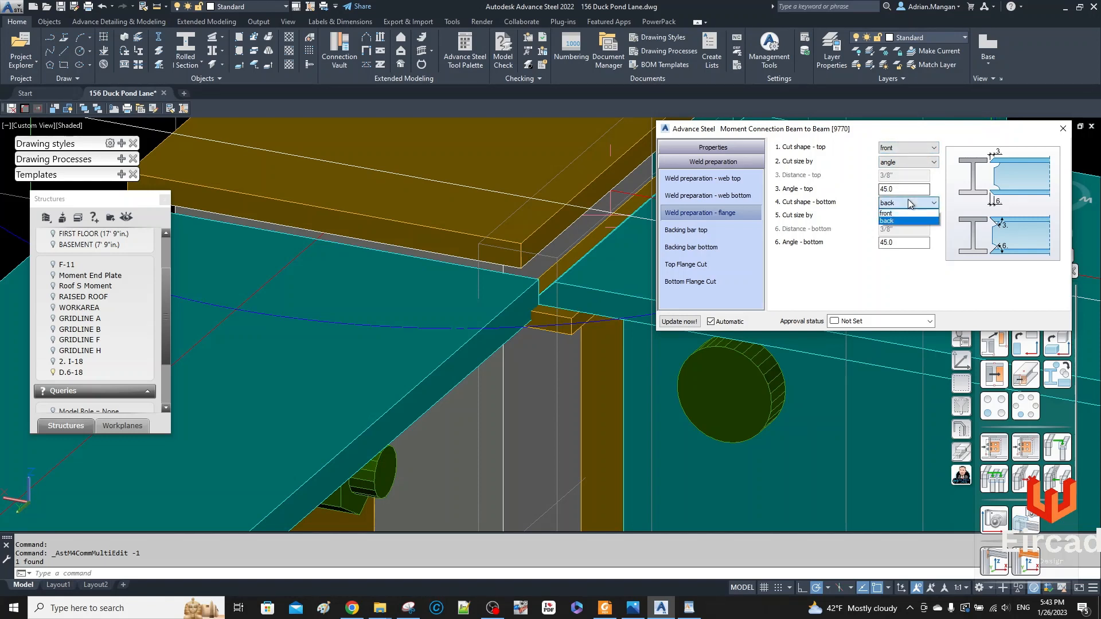
{"action": "left_click", "coordinate": [929, 204]}
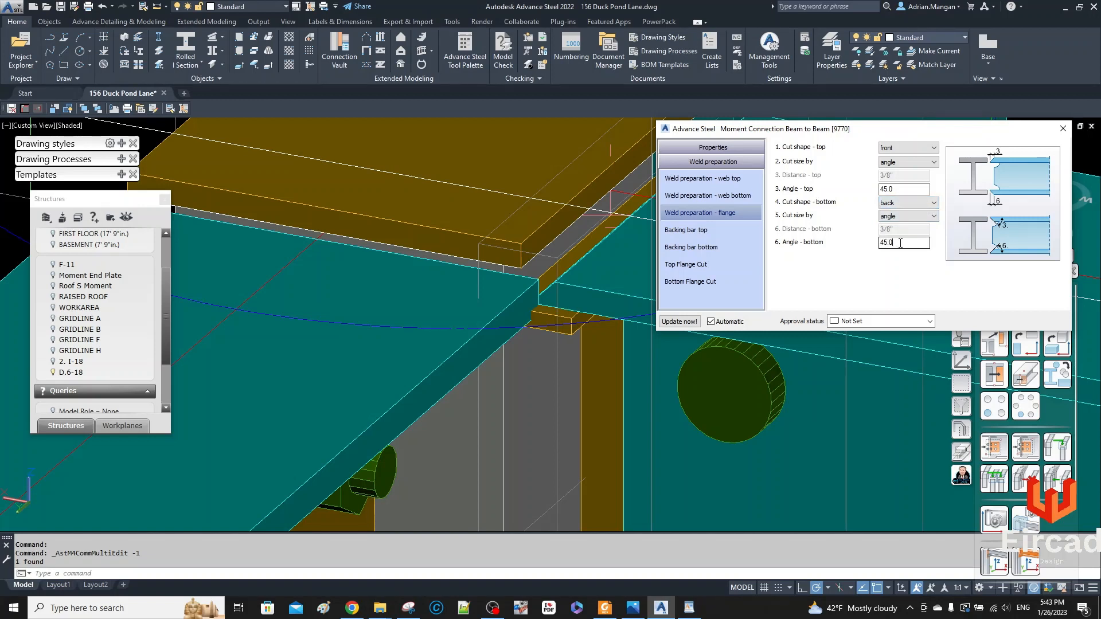
{"action": "type", "text": "0"}
{"action": "key", "text": "Return"}
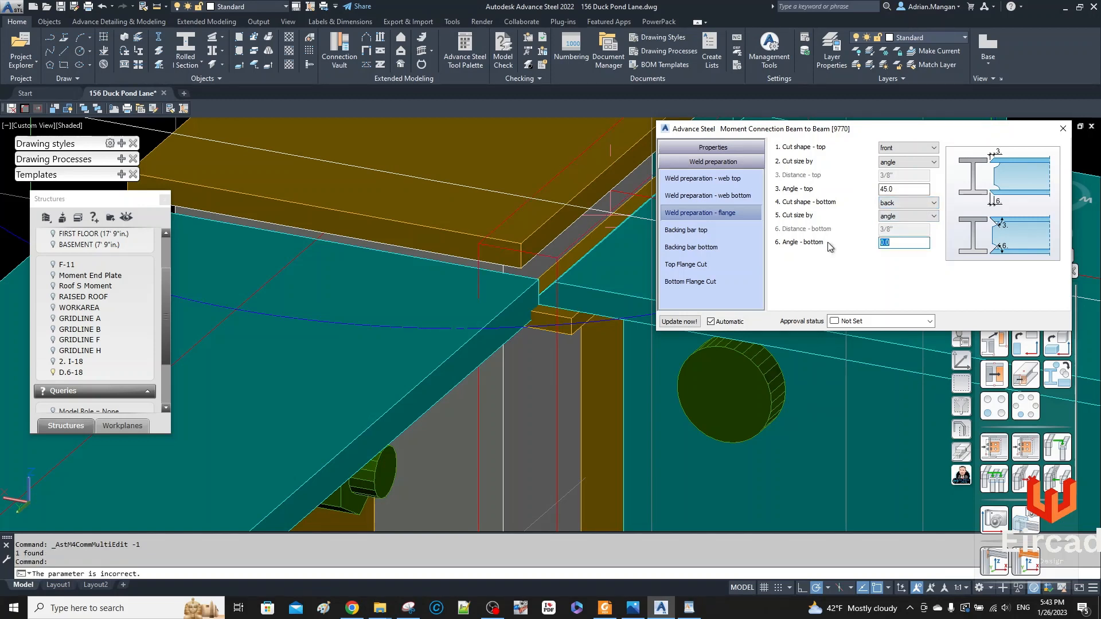
{"action": "type", "text": "90"}
{"action": "key", "text": "Return"}
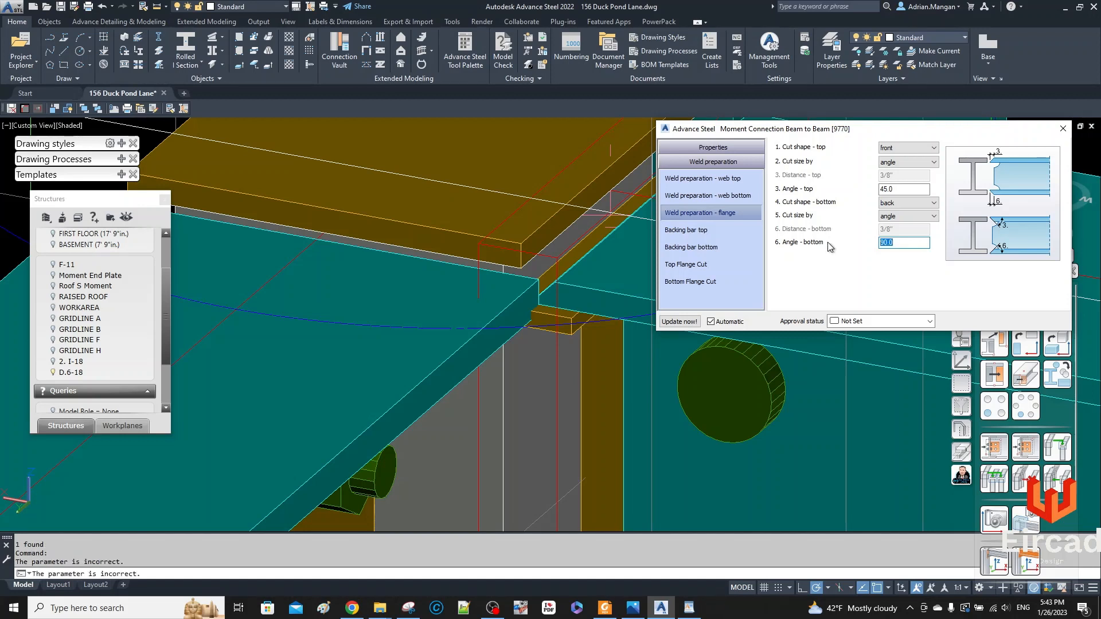
Try bottom flange angles of 0, 1 and 90 degrees in the weld preparation, check the joint, and close its properties.
{"action": "type", "text": "0"}
{"action": "key", "text": "Return"}
{"action": "type", "text": ".1"}
{"action": "scroll", "coordinate": [531, 398], "scroll_direction": "down", "scroll_amount": 5}
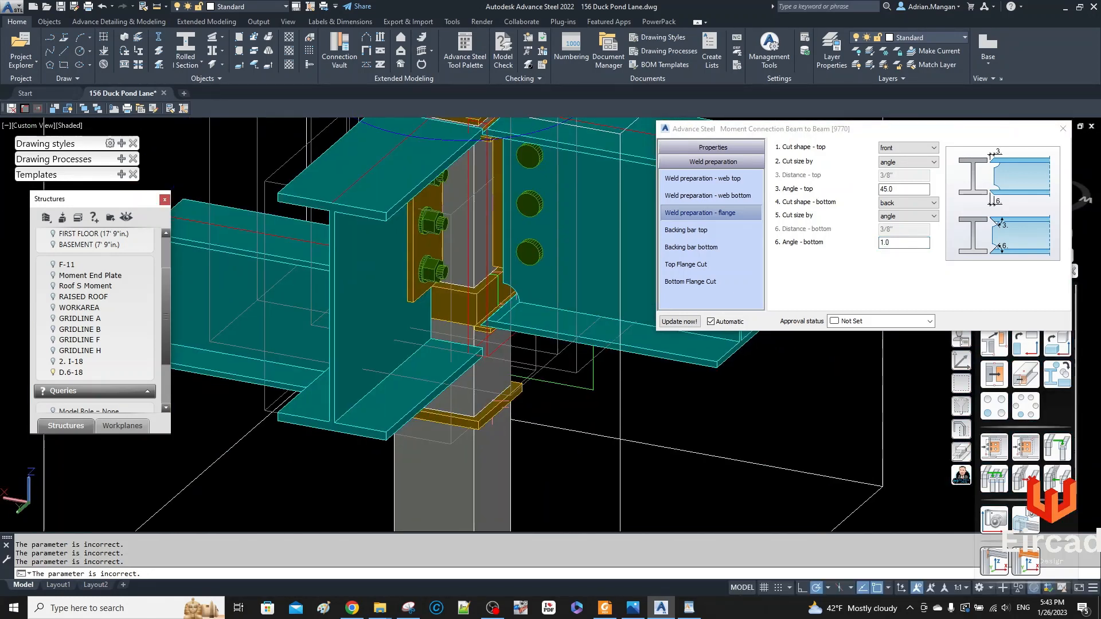
{"action": "scroll", "coordinate": [512, 298], "scroll_direction": "up", "scroll_amount": 5}
{"action": "left_click_drag", "start_coordinate": [919, 241], "coordinate": [803, 243]}
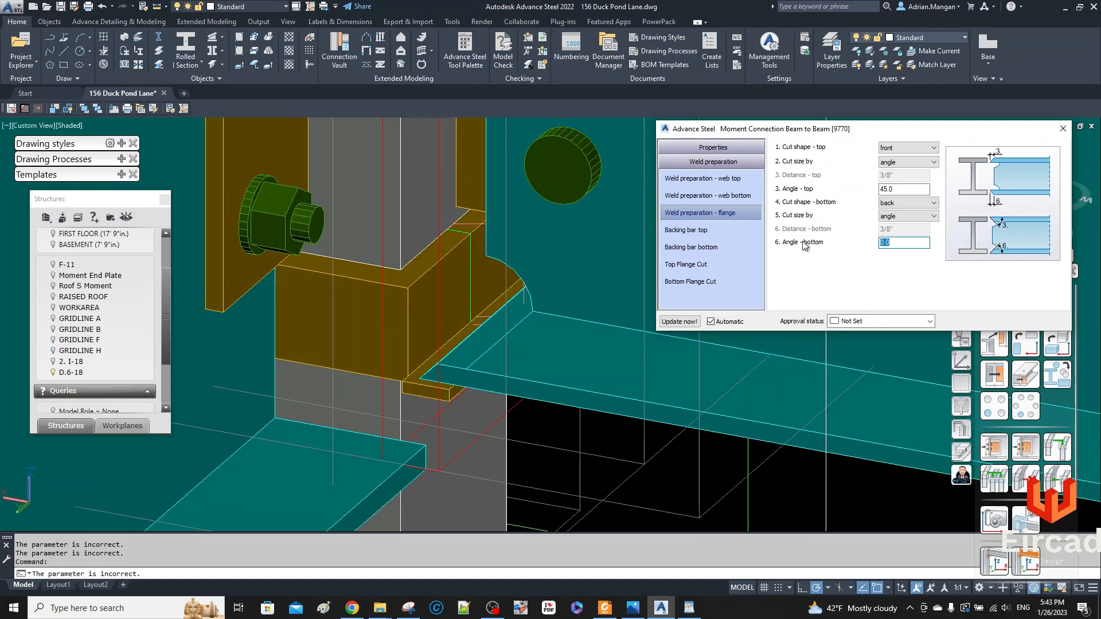
{"action": "key", "text": "Return"}
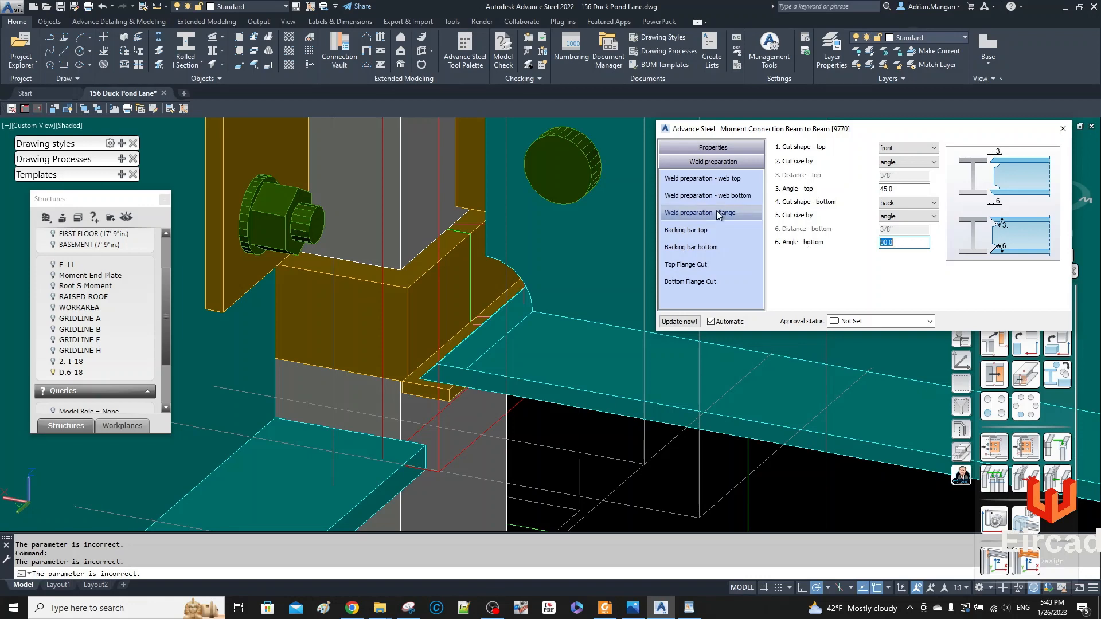
{"action": "left_click", "coordinate": [520, 273]}
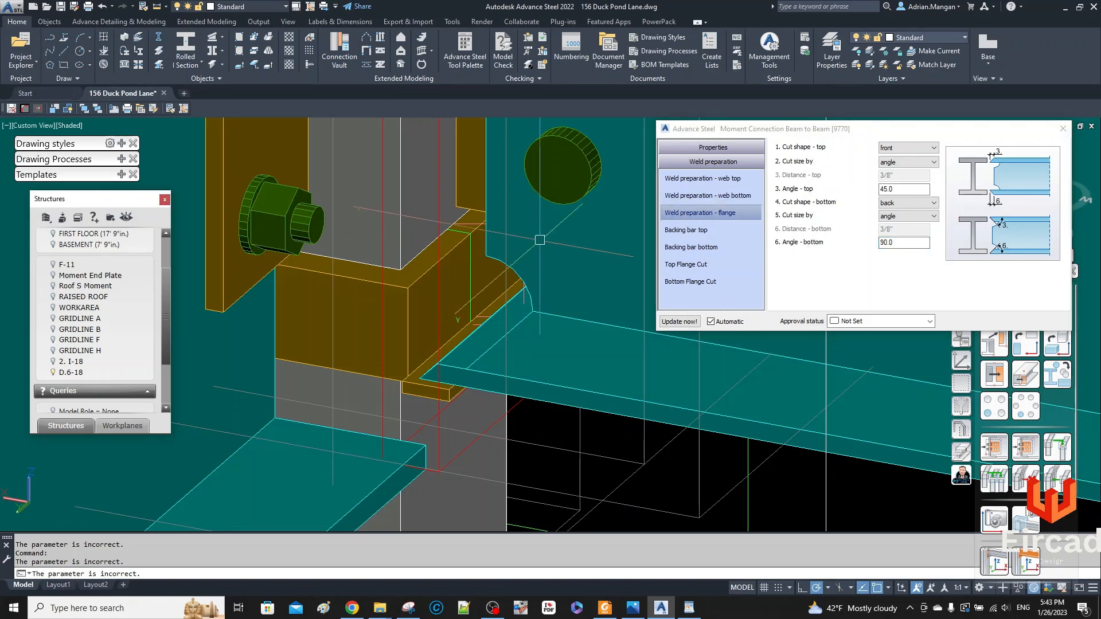
{"action": "scroll", "coordinate": [548, 246], "scroll_direction": "down", "scroll_amount": 5}
{"action": "middle_click_drag", "start_coordinate": [548, 246], "coordinate": [553, 391]}
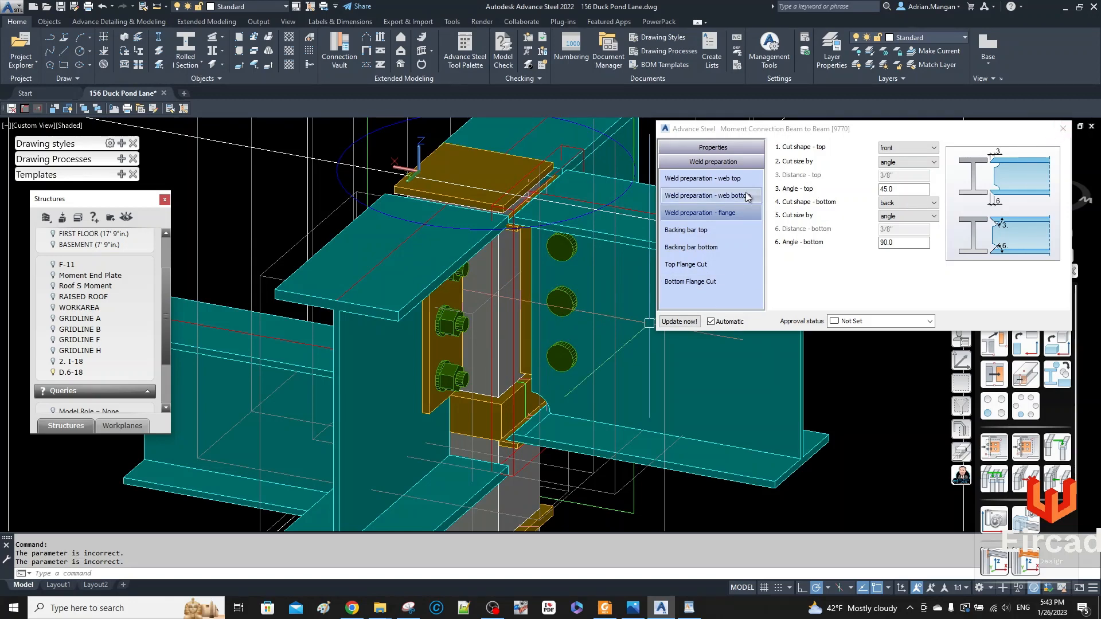
{"action": "left_click", "coordinate": [713, 147]}
{"action": "key", "text": "Escape"}
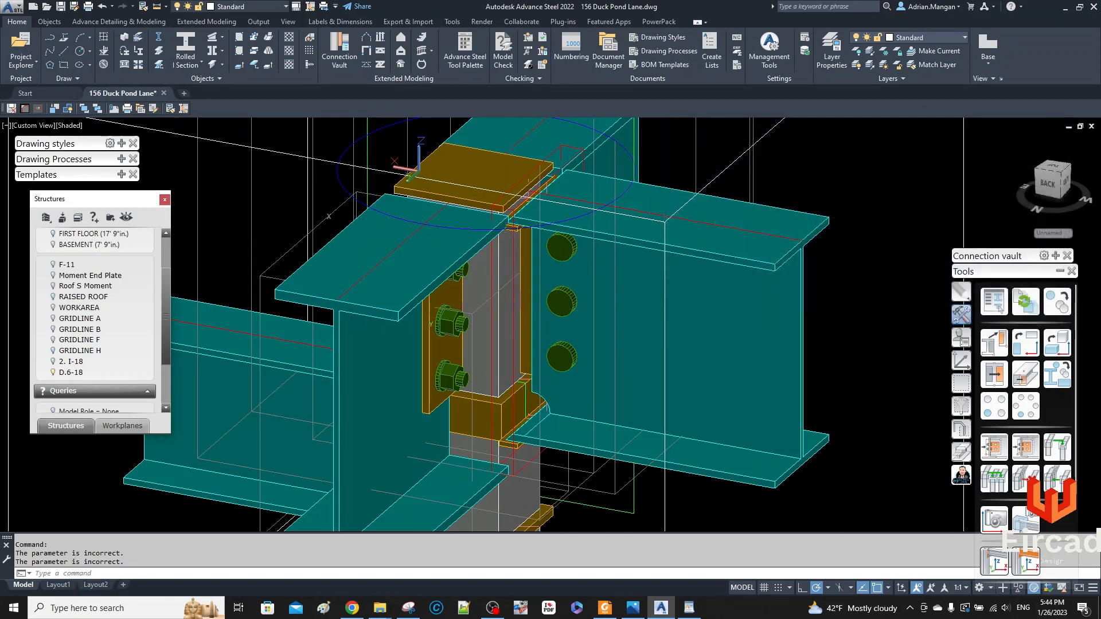
Delete the deeper beam's beam-to-beam moment connection via its backing bar under the top flange.
{"action": "scroll", "coordinate": [512, 227], "scroll_direction": "up", "scroll_amount": 5}
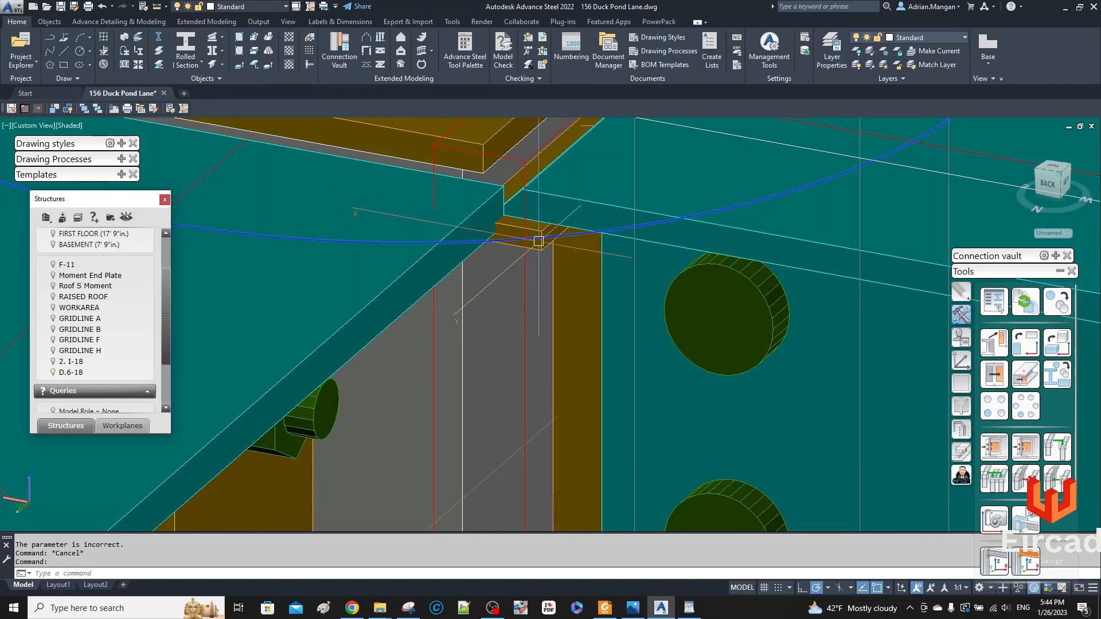
{"action": "scroll", "coordinate": [538, 241], "scroll_direction": "up", "scroll_amount": 3}
{"action": "key", "text": "Delete"}
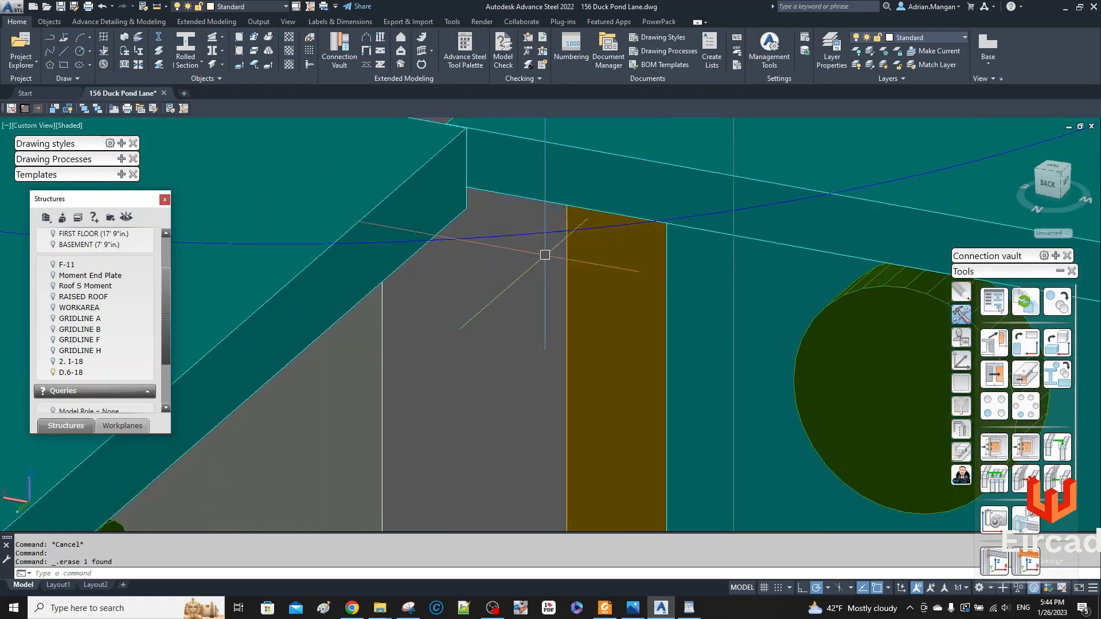
Transfer the shallower two-bolt beam's moment connection properties to the deeper three-bolt beam again.
{"action": "scroll", "coordinate": [589, 184], "scroll_direction": "down", "scroll_amount": 7}
{"action": "mouse_move", "coordinate": [490, 310]}
{"action": "middle_mouse_down"}
{"action": "mouse_move", "coordinate": [533, 268]}
{"action": "mouse_move", "coordinate": [482, 367]}
{"action": "middle_mouse_up"}
{"action": "left_click", "coordinate": [476, 371]}
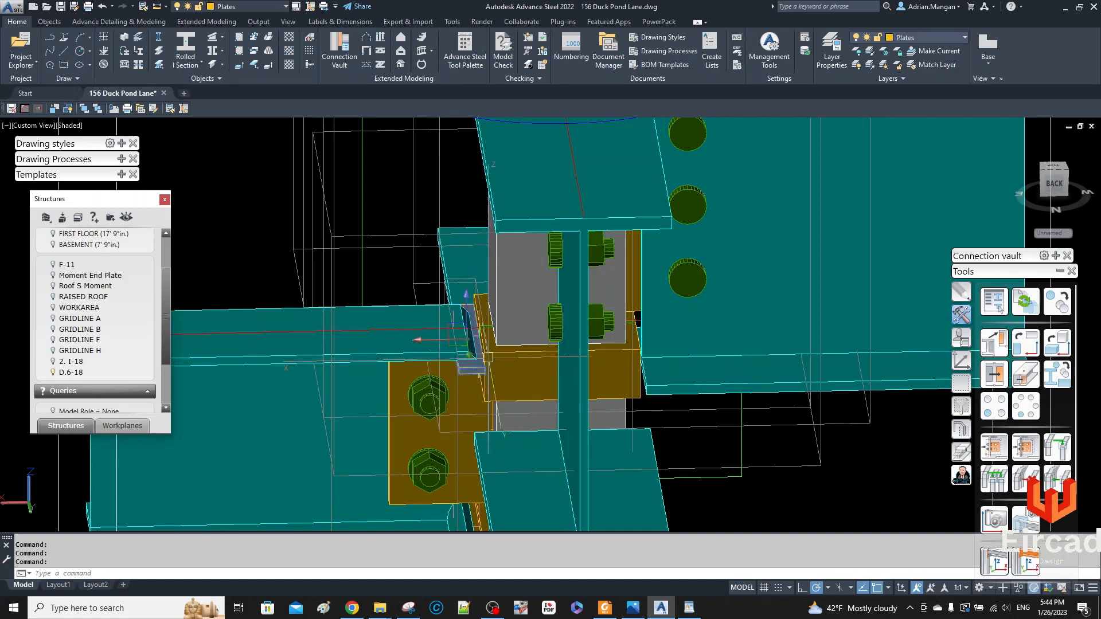
{"action": "left_click", "coordinate": [993, 447]}
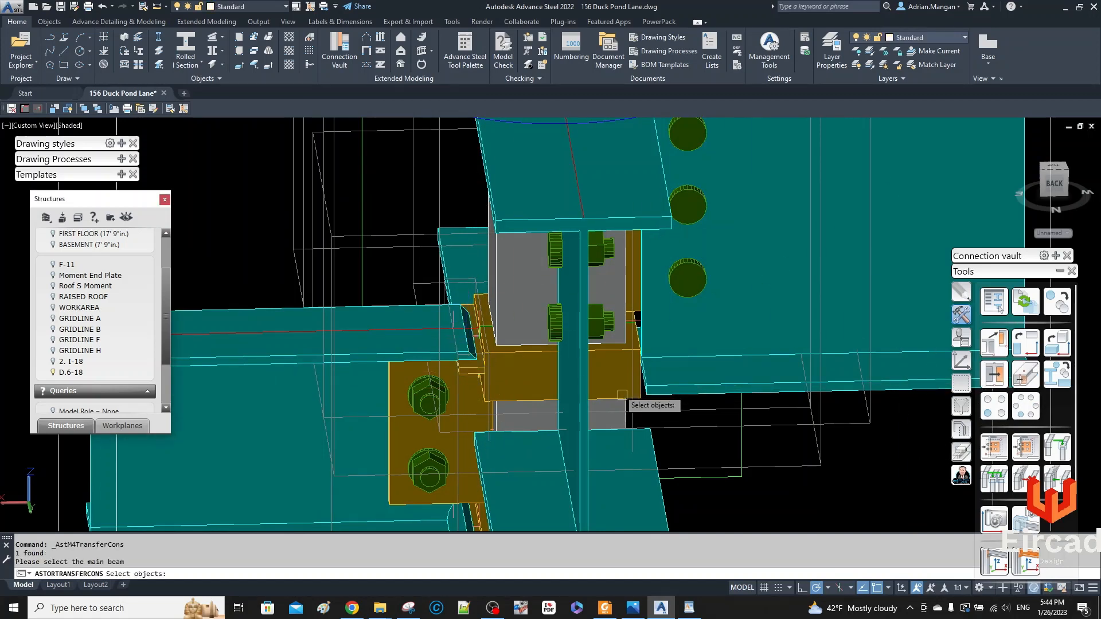
{"action": "left_click", "coordinate": [755, 192]}
{"action": "right_click", "coordinate": [754, 192]}
Inspect the deeper beam's recreated connection at the column's top plate and check its joint properties.
{"action": "scroll", "coordinate": [754, 191], "scroll_direction": "down", "scroll_amount": 6}
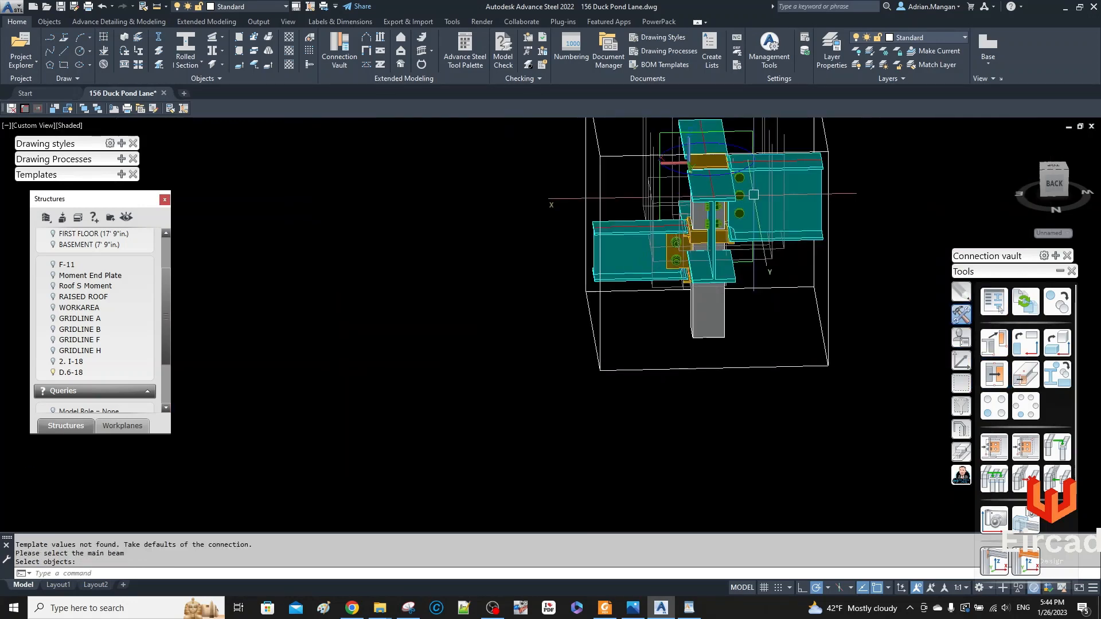
{"action": "middle_click_drag", "start_coordinate": [745, 188], "coordinate": [695, 207], "text": "shift"}
{"action": "key", "text": "Escape"}
{"action": "scroll", "coordinate": [695, 207], "scroll_direction": "up", "scroll_amount": 5}
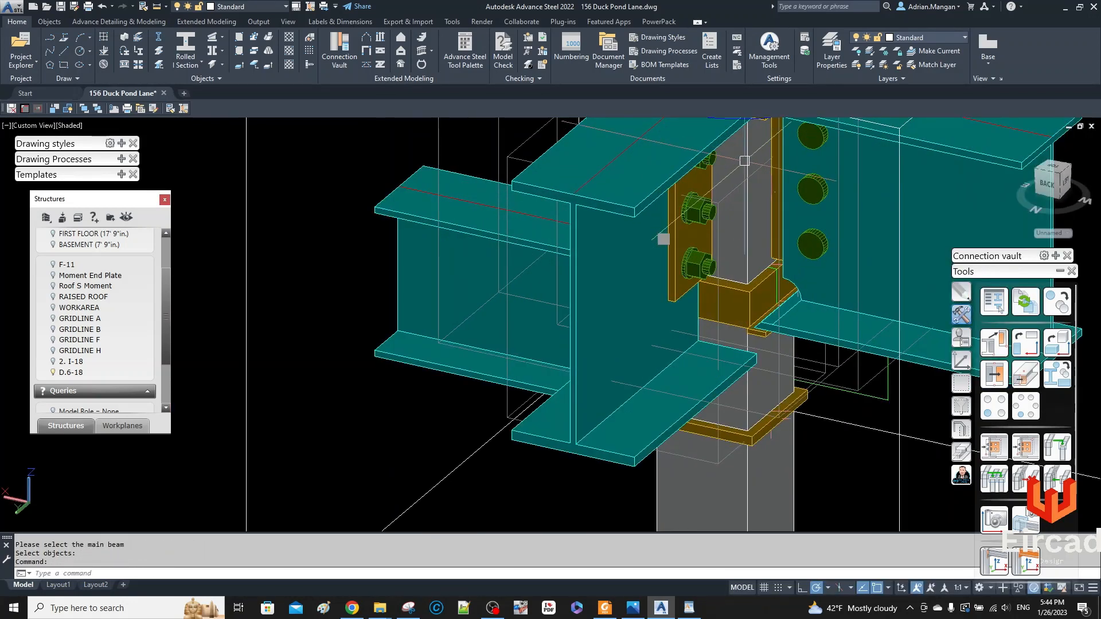
{"action": "middle_click_drag", "start_coordinate": [763, 199], "coordinate": [594, 436]}
{"action": "scroll", "coordinate": [671, 275], "scroll_direction": "up", "scroll_amount": 3}
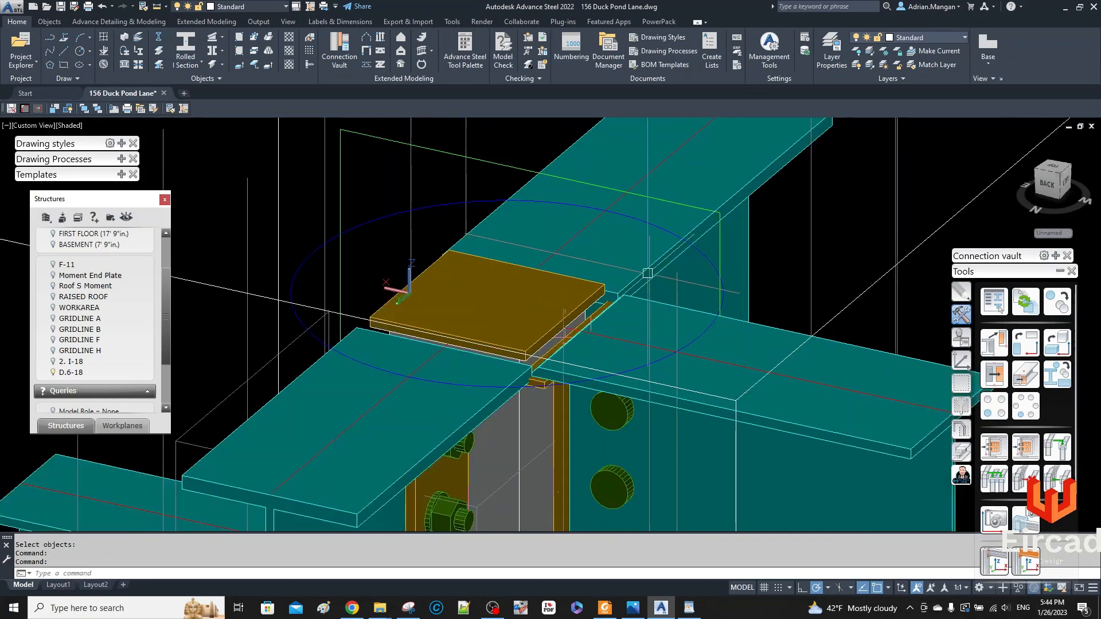
{"action": "middle_click_drag", "start_coordinate": [659, 278], "coordinate": [671, 238]}
{"action": "scroll", "coordinate": [504, 355], "scroll_direction": "up", "scroll_amount": 1}
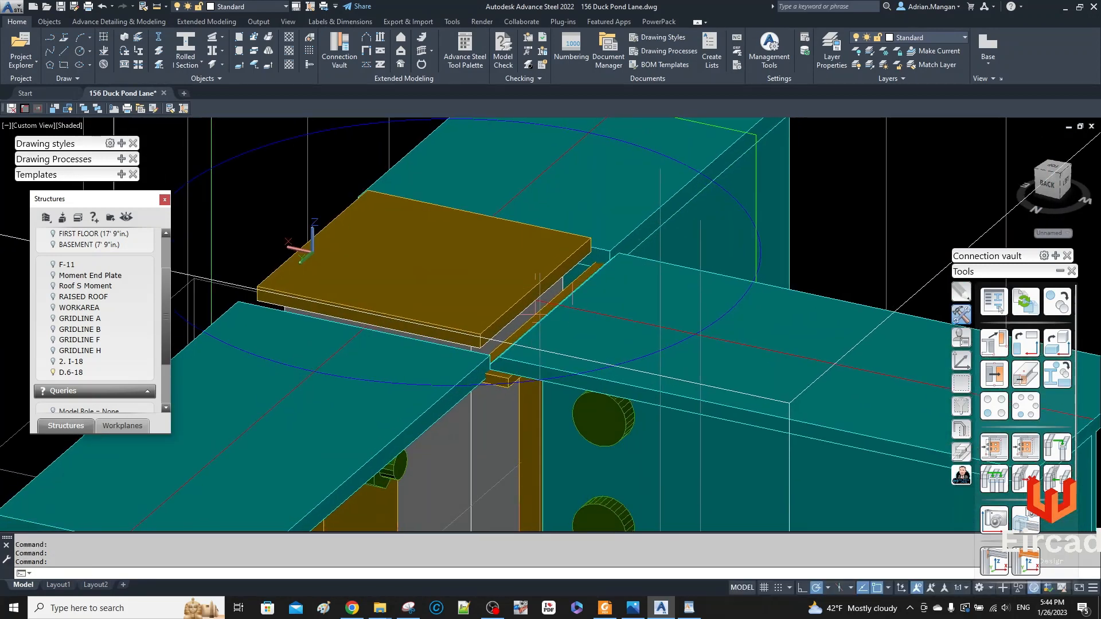
{"action": "scroll", "coordinate": [484, 378], "scroll_direction": "up", "scroll_amount": 2}
{"action": "left_click", "coordinate": [484, 378]}
{"action": "right_click", "coordinate": [484, 378]}
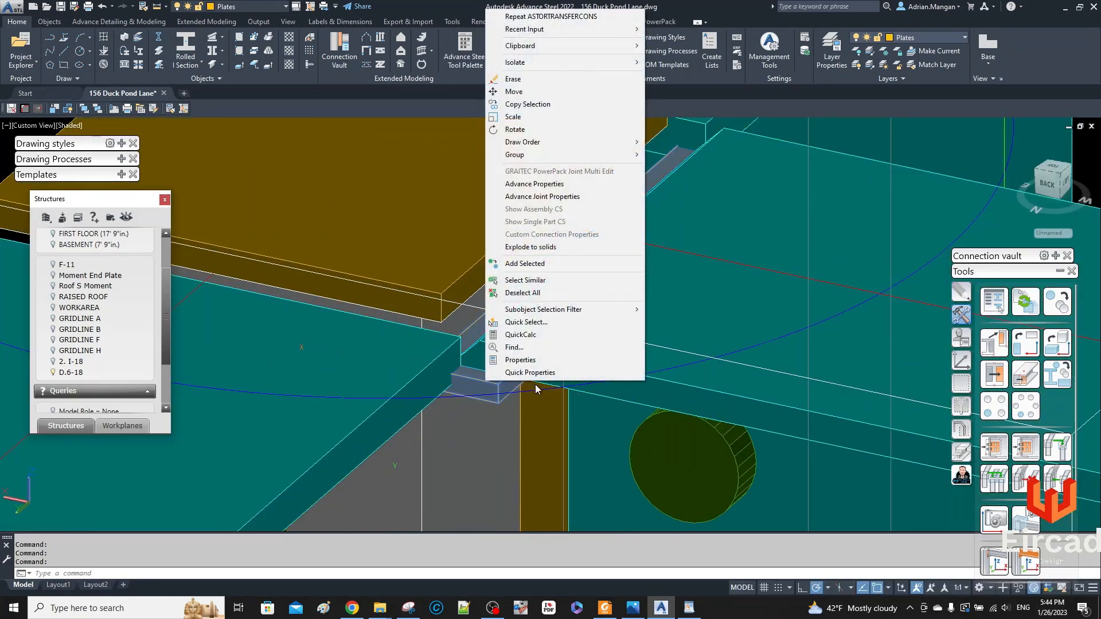
{"action": "left_click", "coordinate": [566, 196]}
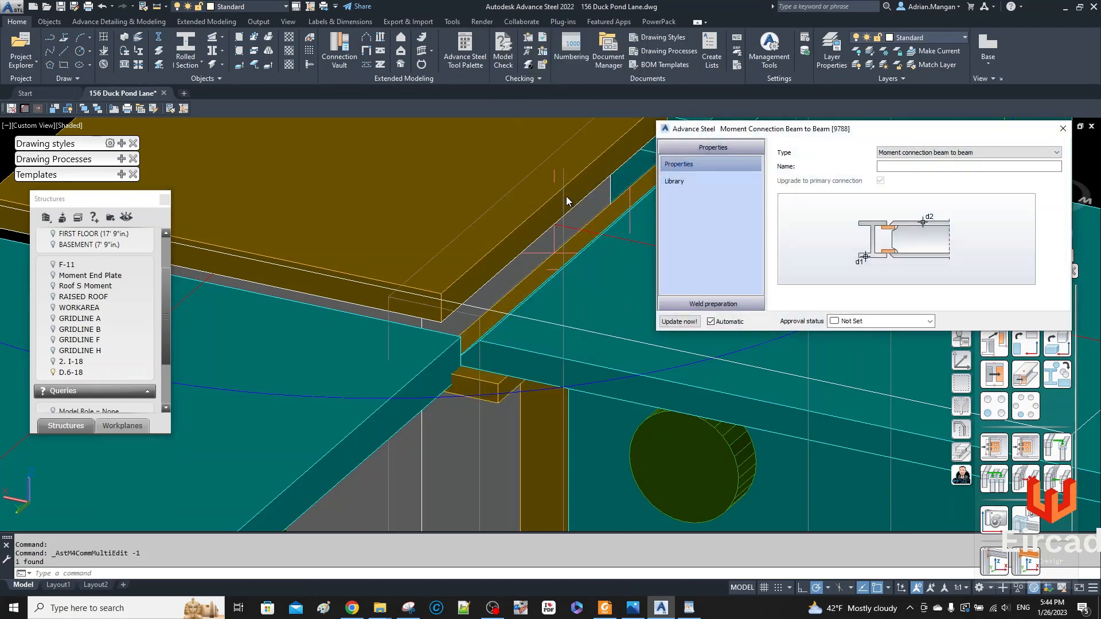
{"action": "key", "text": "Escape"}
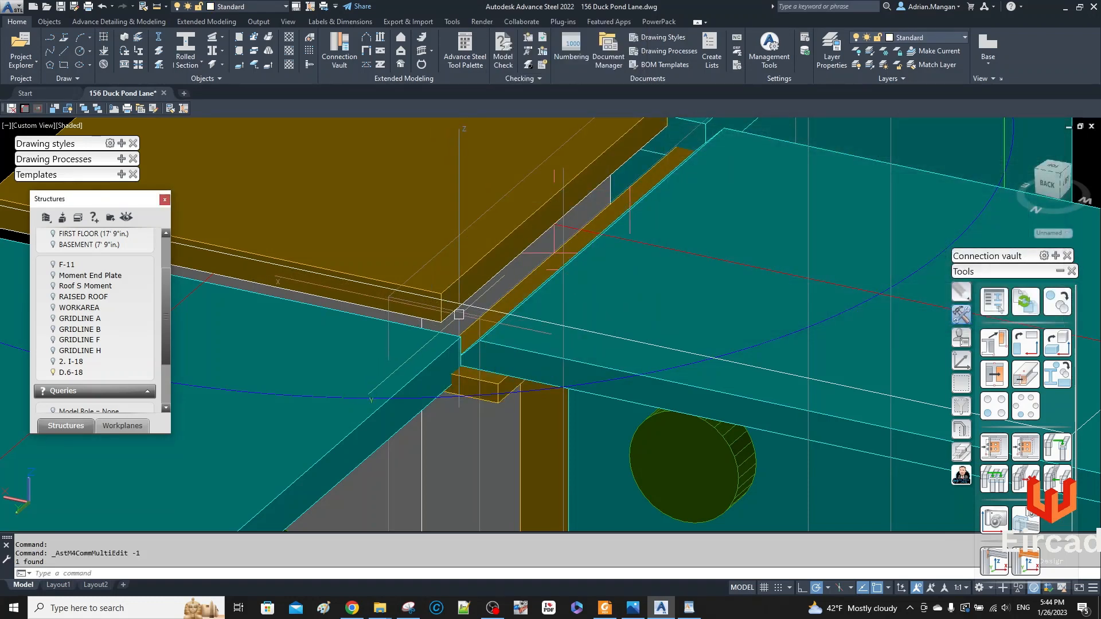
Delete the deeper beam's moment connection object without its parts, and erase the backing bar under the top flange.
{"action": "key", "text": "Delete"}
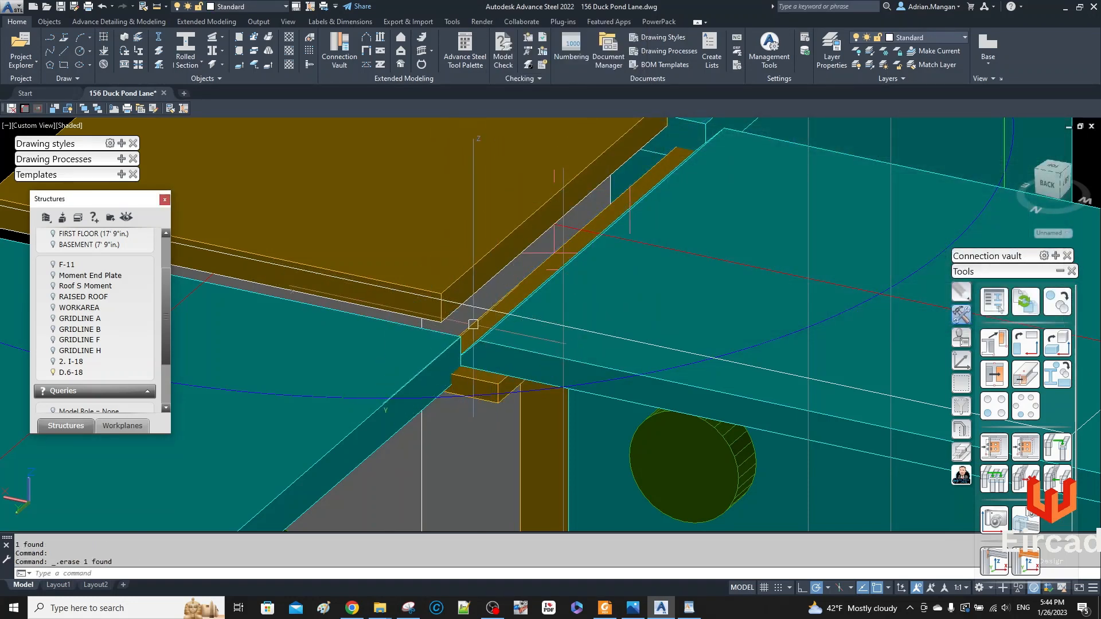
{"action": "scroll", "coordinate": [473, 313], "scroll_direction": "up", "scroll_amount": 2}
{"action": "key", "text": "Delete"}
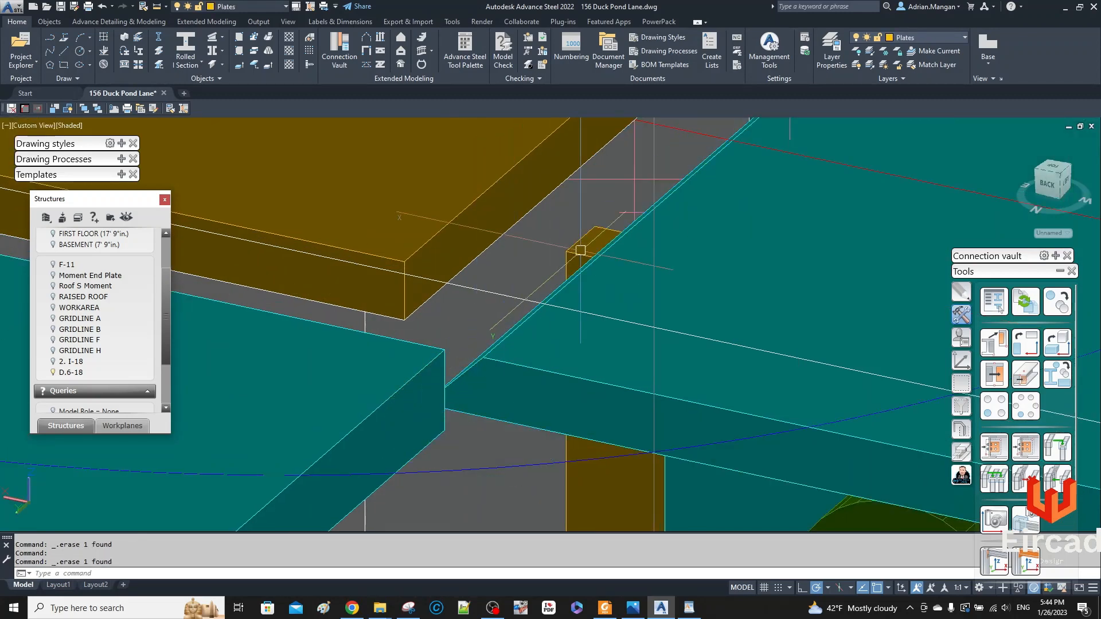
Change the deeper beam's representation to show its cut features, and inspect the weld preparation cuts at its column end.
{"action": "scroll", "coordinate": [654, 212], "scroll_direction": "down", "scroll_amount": 2}
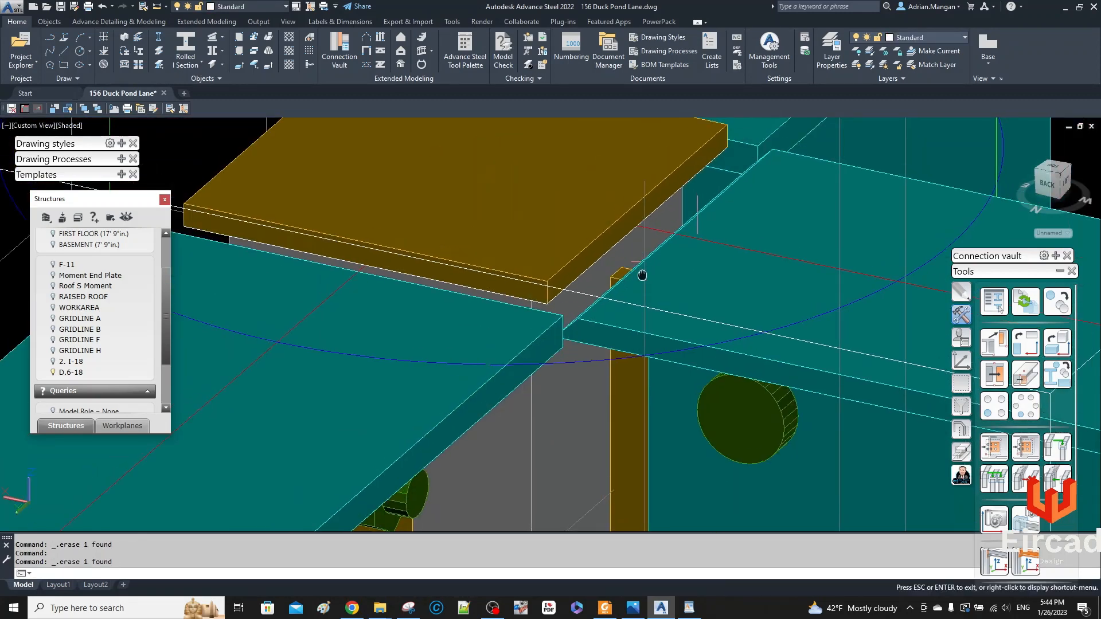
{"action": "left_click", "coordinate": [668, 270]}
{"action": "left_click", "coordinate": [960, 426]}
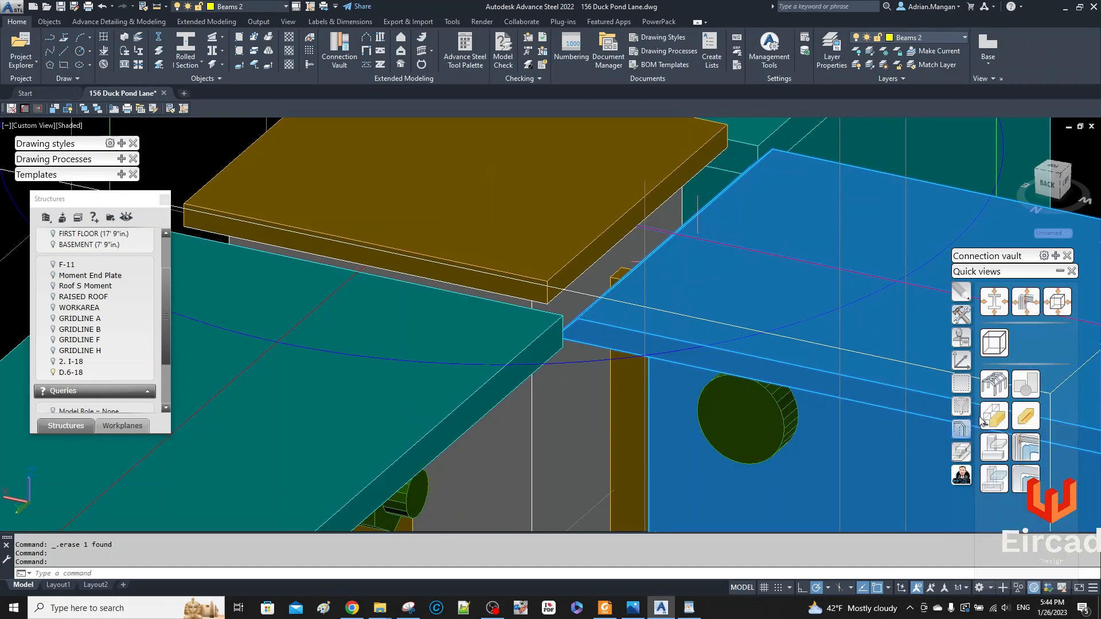
{"action": "left_click", "coordinate": [992, 423]}
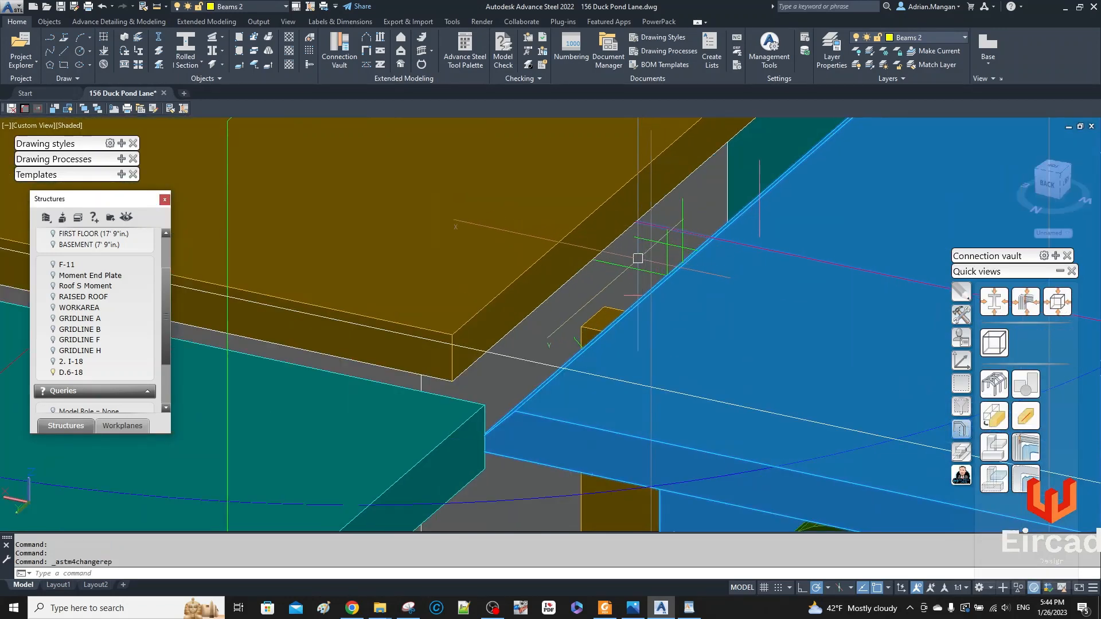
{"action": "scroll", "coordinate": [680, 242], "scroll_direction": "up", "scroll_amount": 3}
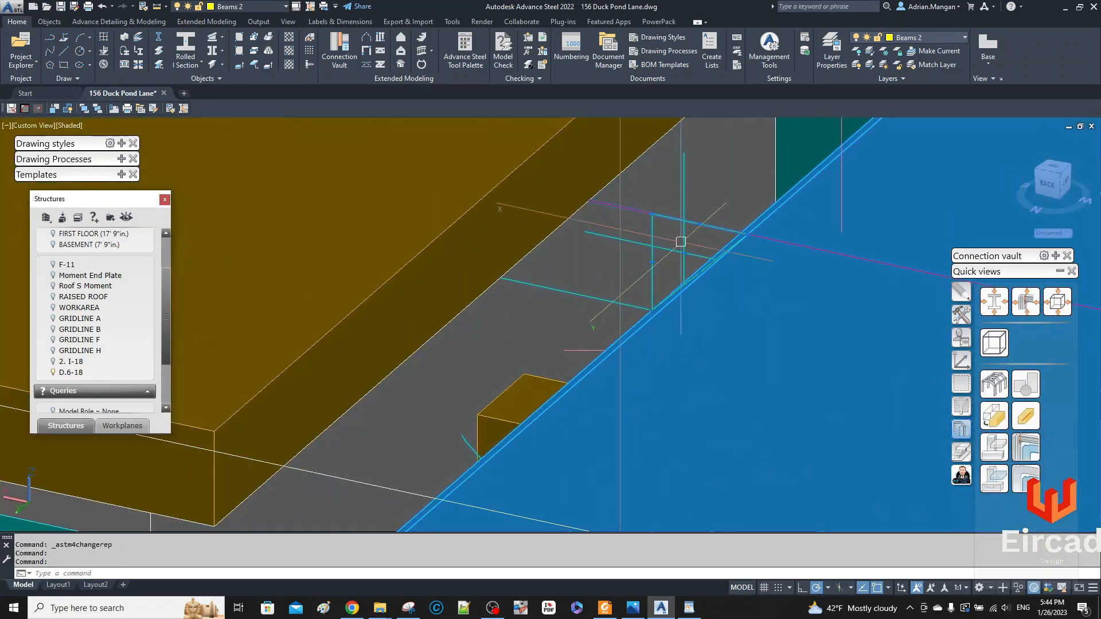
{"action": "key", "text": "Escape"}
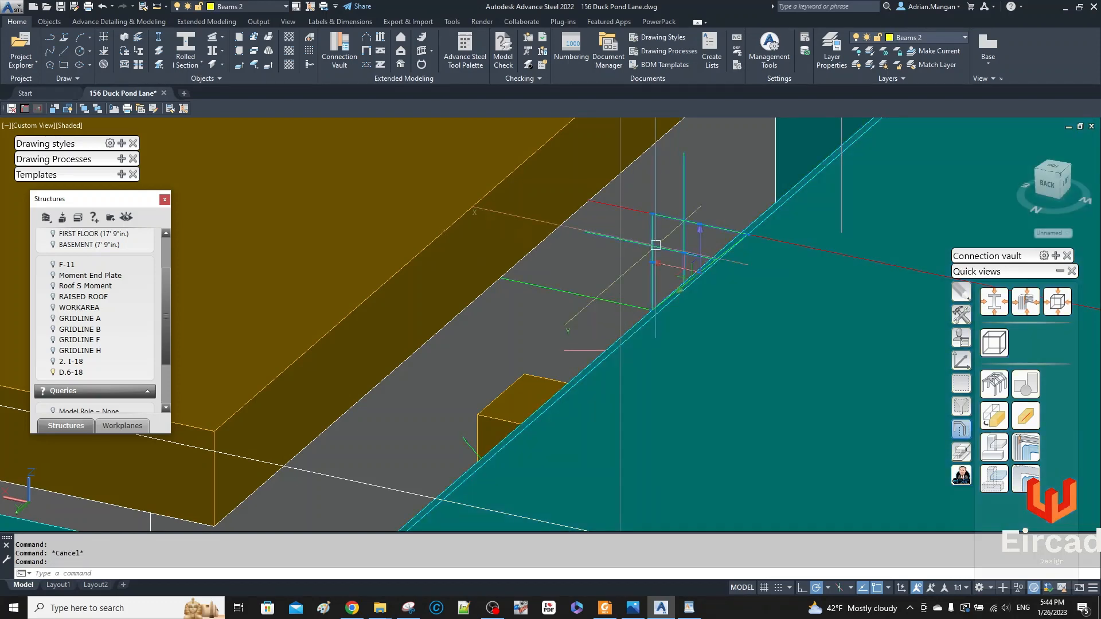
Erase the weld preparation cut feature at the deeper beam's top flange and check the beam end at the column.
{"action": "left_click", "coordinate": [548, 276]}
{"action": "key", "text": "Delete"}
{"action": "scroll", "coordinate": [574, 269], "scroll_direction": "down", "scroll_amount": 5}
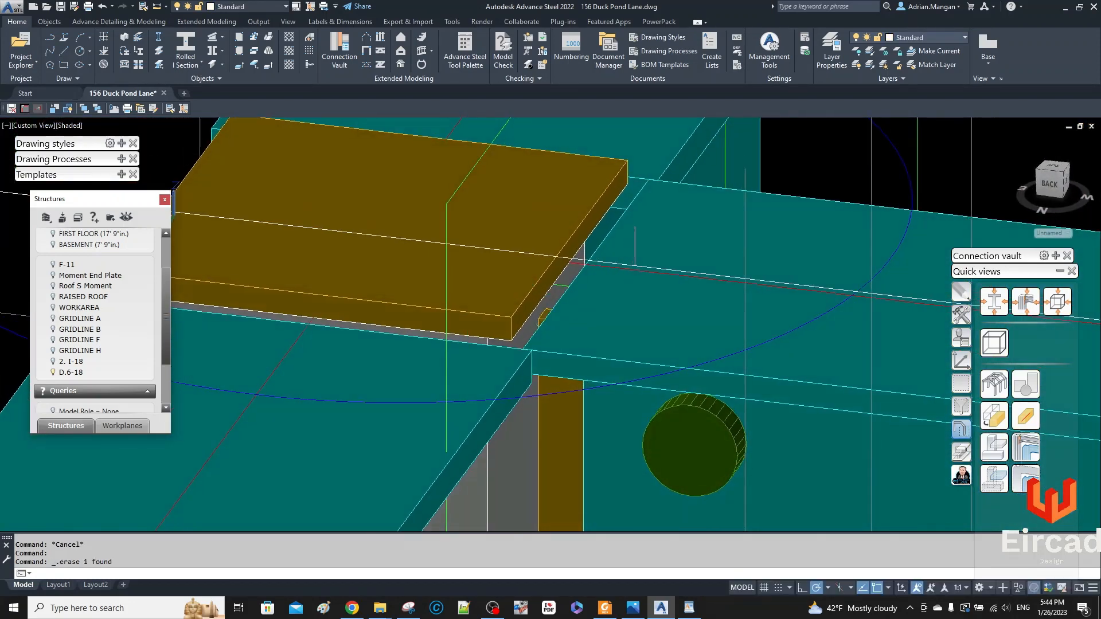
{"action": "scroll", "coordinate": [477, 351], "scroll_direction": "up", "scroll_amount": 4}
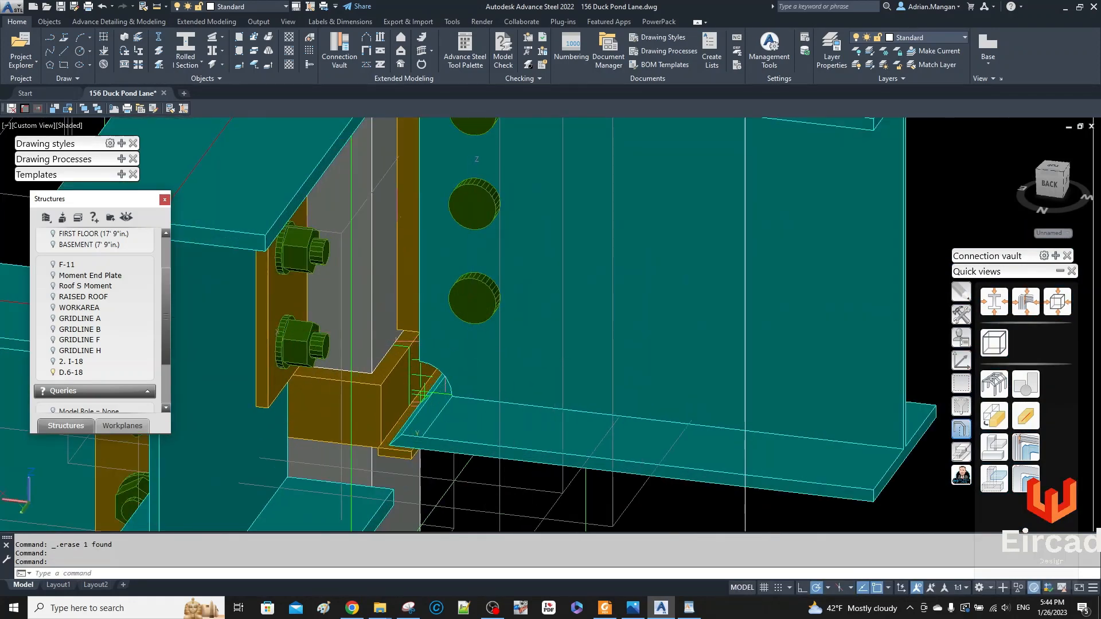
{"action": "middle_click_drag", "start_coordinate": [480, 367], "coordinate": [440, 322], "text": "shift"}
{"action": "scroll", "coordinate": [440, 322], "scroll_direction": "down", "scroll_amount": 6}
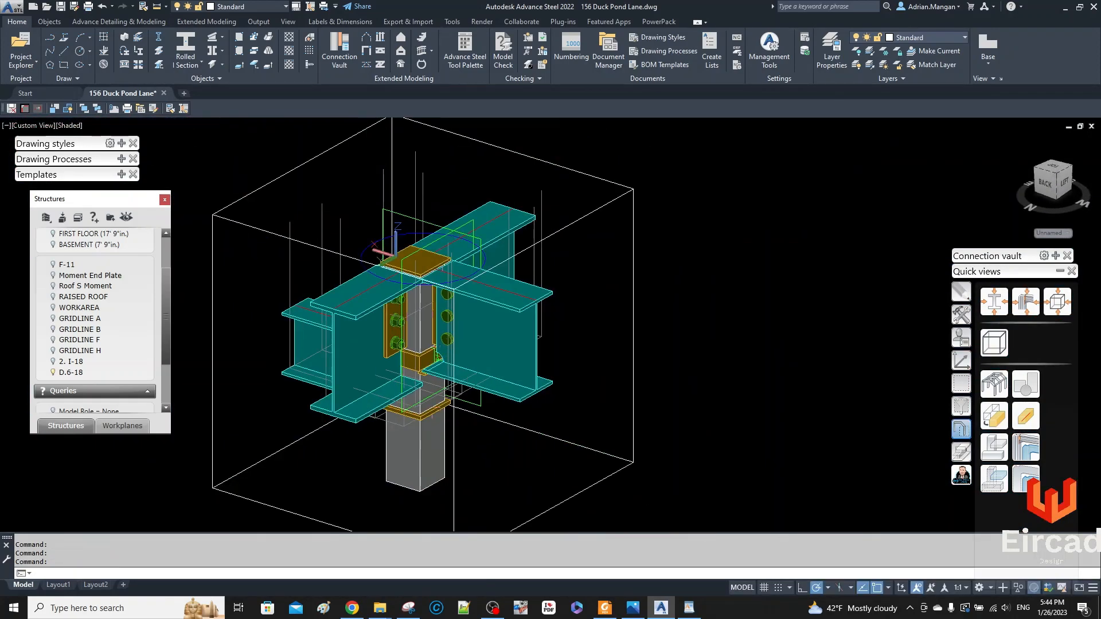
Switch the display representation of the beam on the column's front face to the simplified one without root fillets.
{"action": "middle_click_drag", "start_coordinate": [462, 317], "coordinate": [155, 313], "text": "shift"}
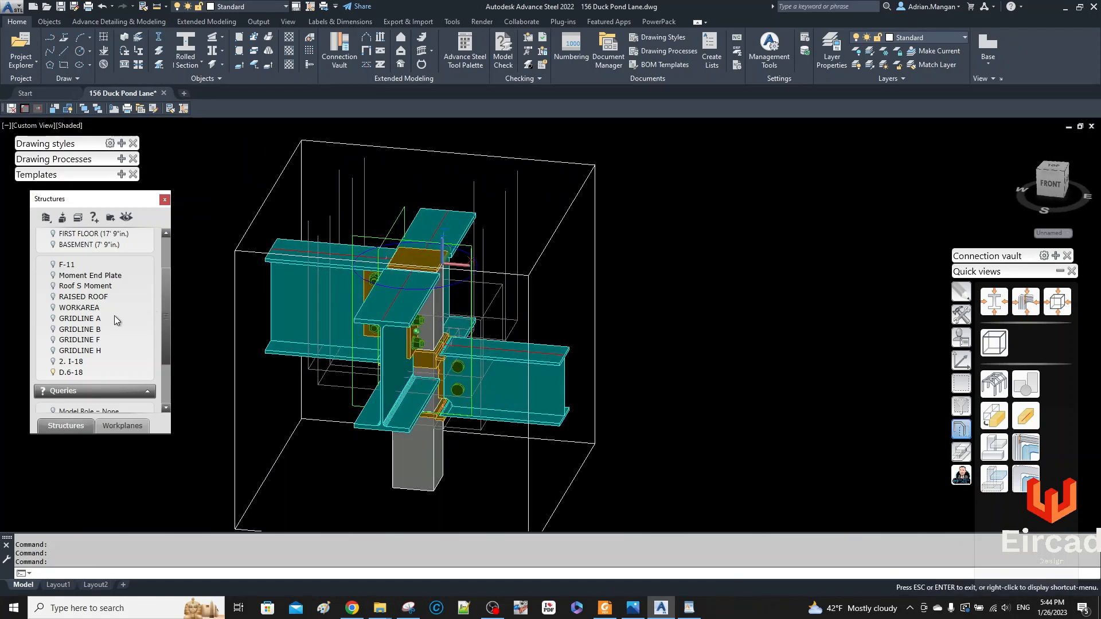
{"action": "scroll", "coordinate": [420, 367], "scroll_direction": "down", "scroll_amount": 2}
{"action": "middle_click_drag", "start_coordinate": [420, 367], "coordinate": [535, 294]}
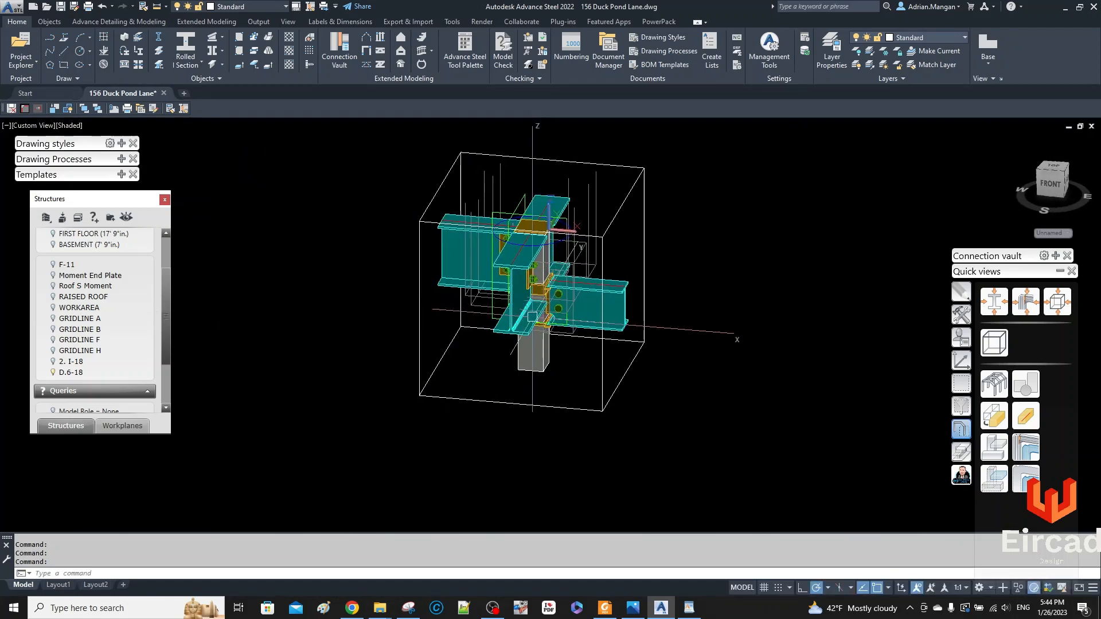
{"action": "scroll", "coordinate": [498, 292], "scroll_direction": "up", "scroll_amount": 4}
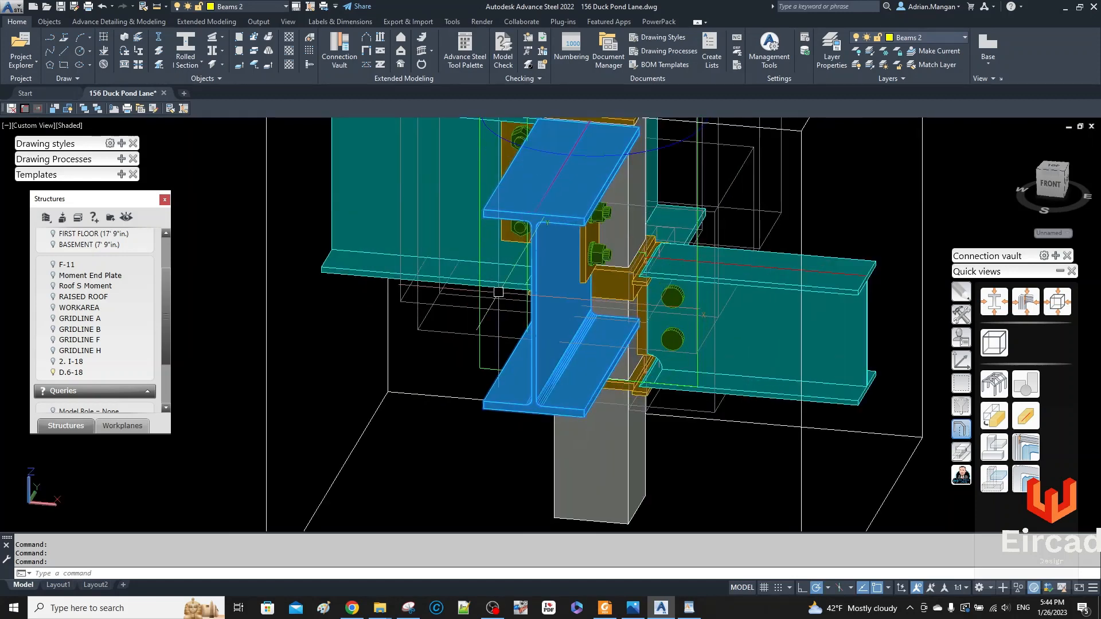
{"action": "key", "text": "Escape"}
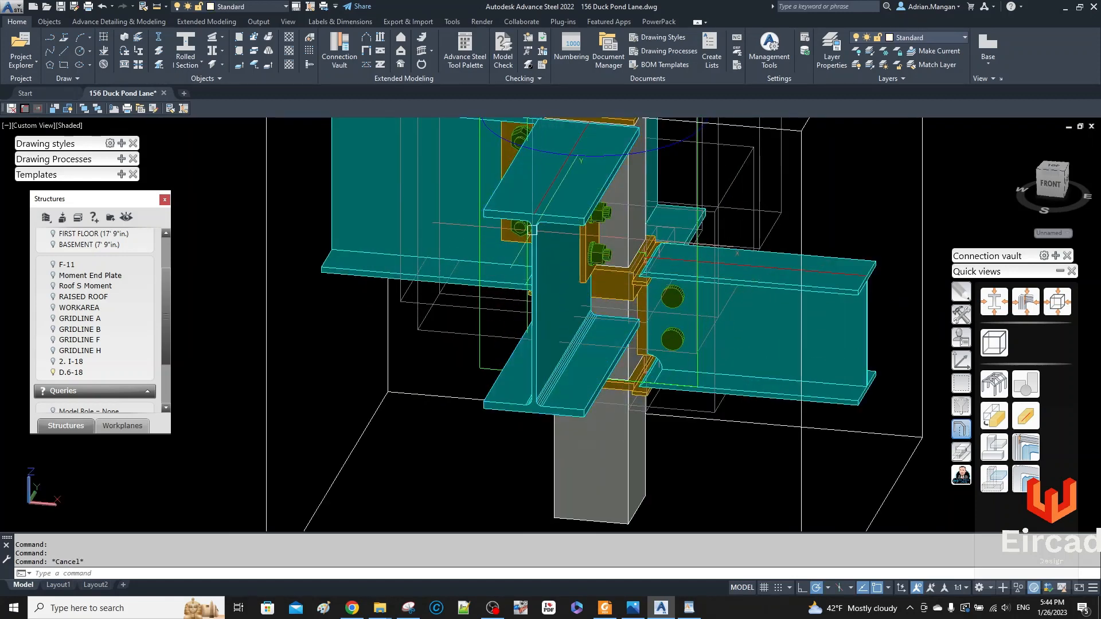
{"action": "left_click", "coordinate": [535, 241]}
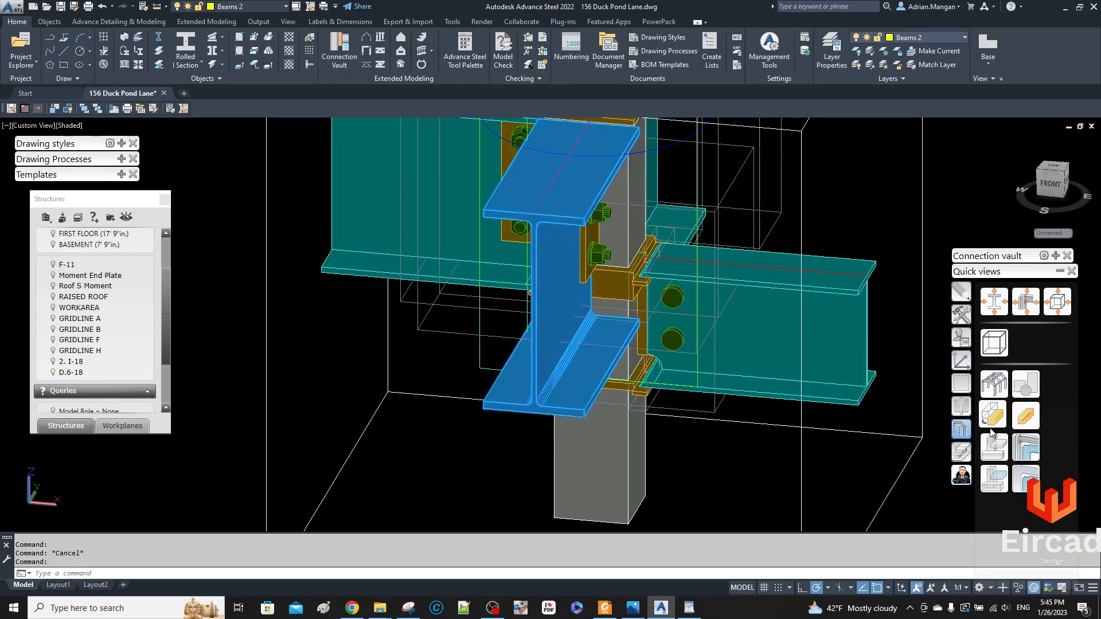
{"action": "left_click", "coordinate": [1021, 417]}
{"action": "key", "text": "Escape"}
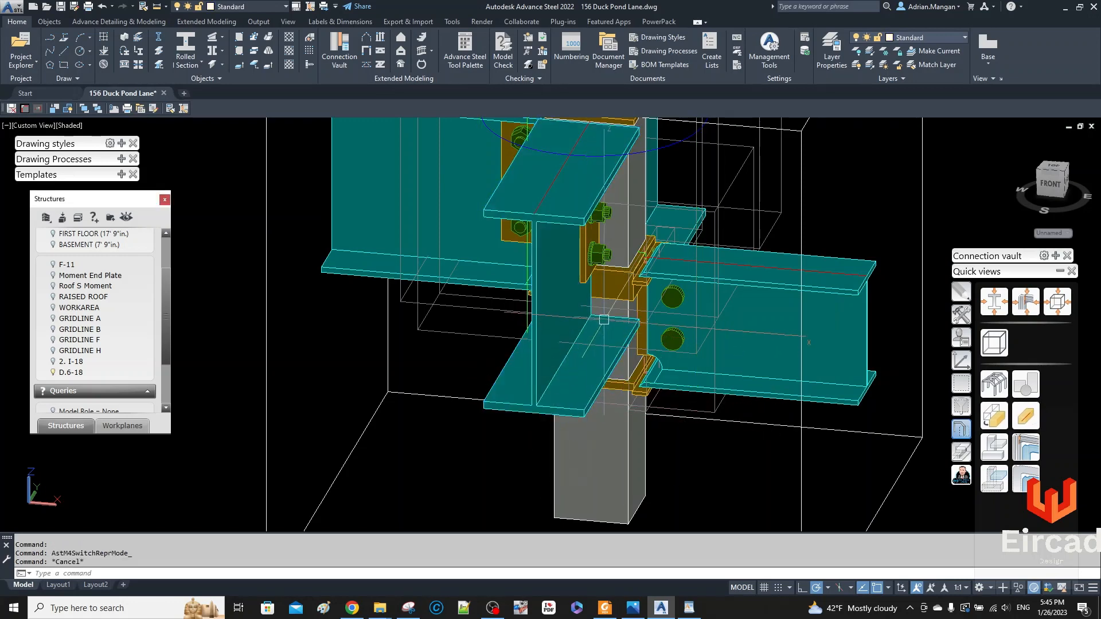
Inspect the deep beams' top flanges around the column's top plate, and select the top plate.
{"action": "scroll", "coordinate": [568, 362], "scroll_direction": "down", "scroll_amount": 3}
{"action": "middle_click_drag", "start_coordinate": [573, 344], "coordinate": [570, 335], "text": "shift"}
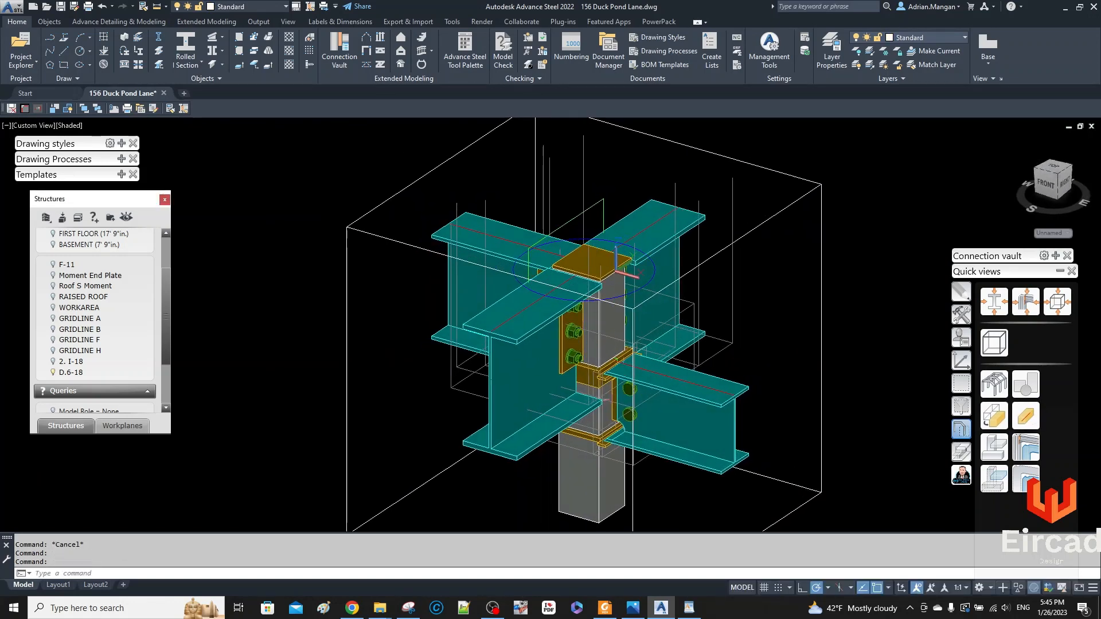
{"action": "middle_click_drag", "start_coordinate": [540, 399], "coordinate": [602, 409], "text": "shift"}
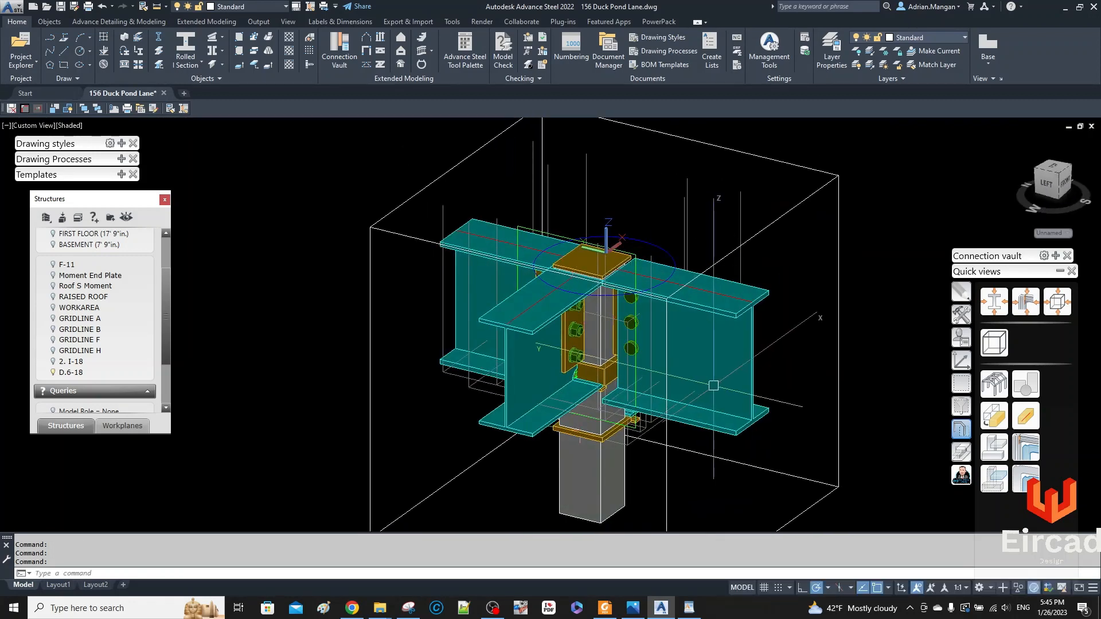
{"action": "middle_click_drag", "start_coordinate": [713, 386], "coordinate": [664, 301], "text": "shift"}
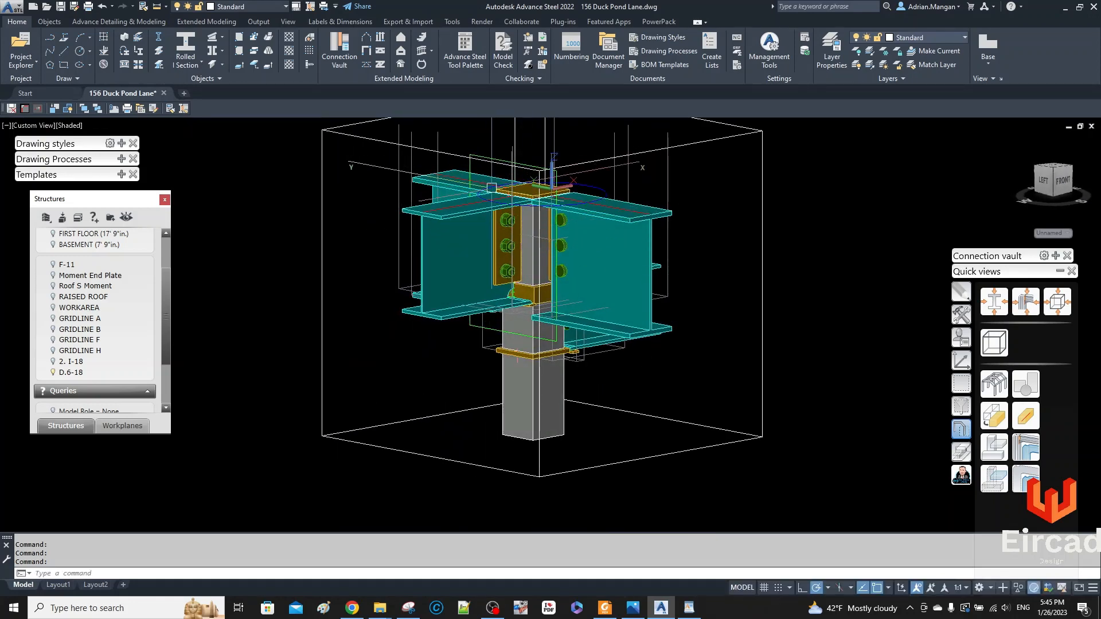
{"action": "scroll", "coordinate": [491, 189], "scroll_direction": "up", "scroll_amount": 6}
{"action": "middle_click_drag", "start_coordinate": [588, 220], "coordinate": [612, 305], "text": "shift"}
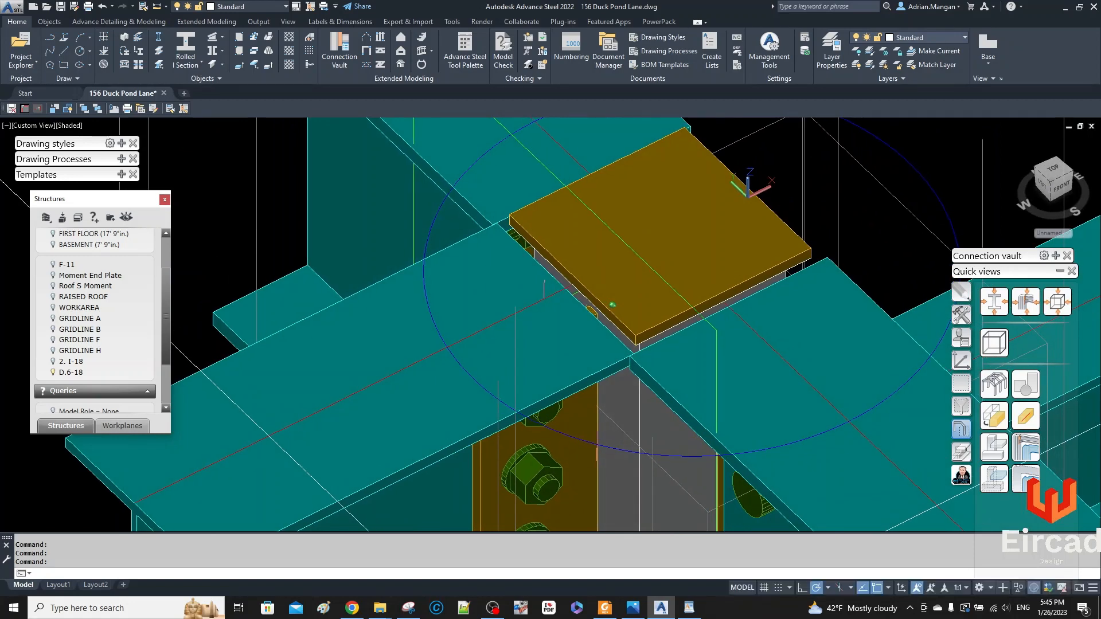
{"action": "scroll", "coordinate": [573, 280], "scroll_direction": "up", "scroll_amount": 3}
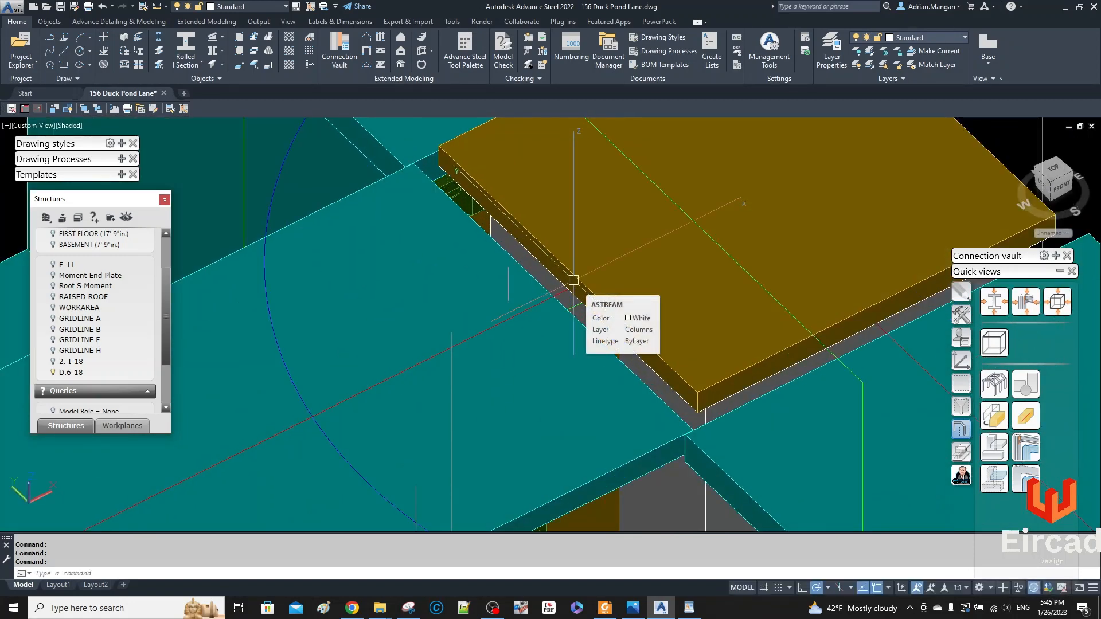
{"action": "scroll", "coordinate": [579, 343], "scroll_direction": "down", "scroll_amount": 4}
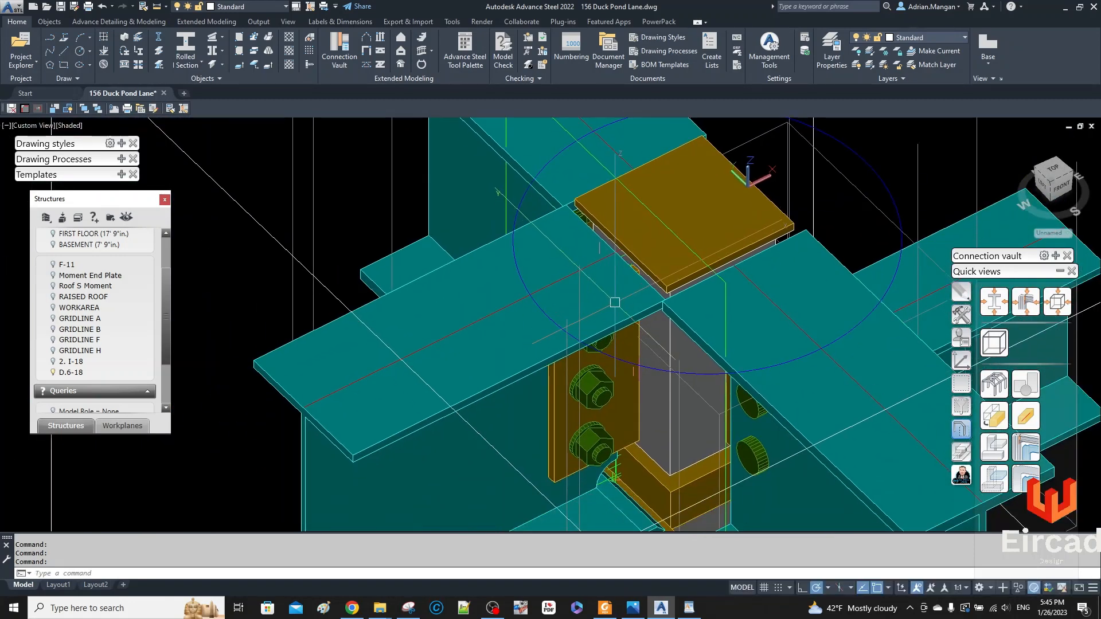
{"action": "left_click", "coordinate": [641, 265]}
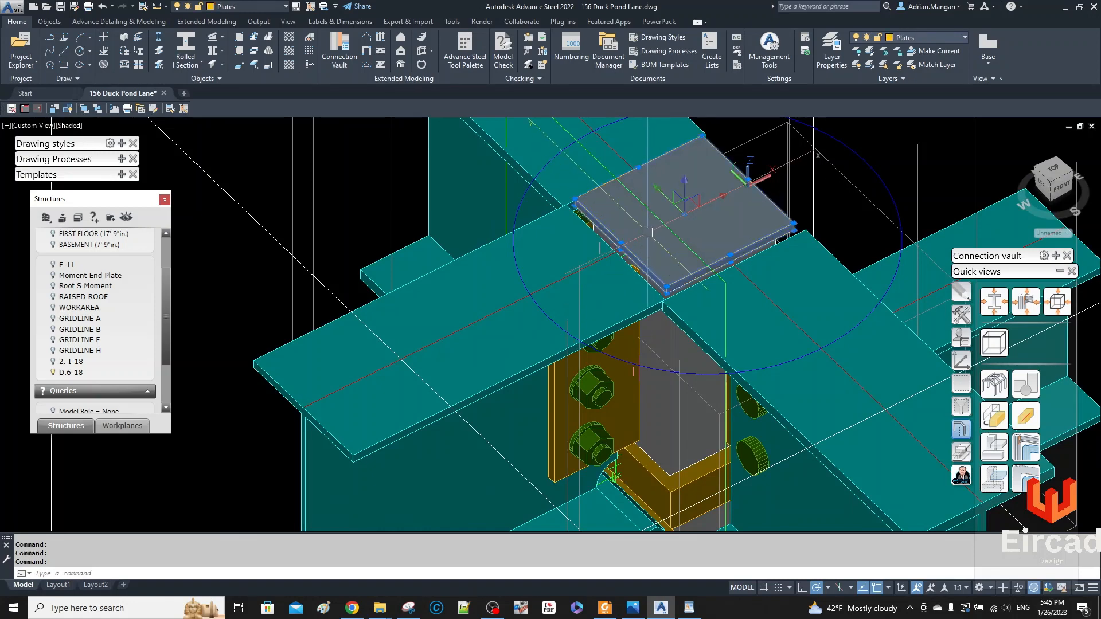